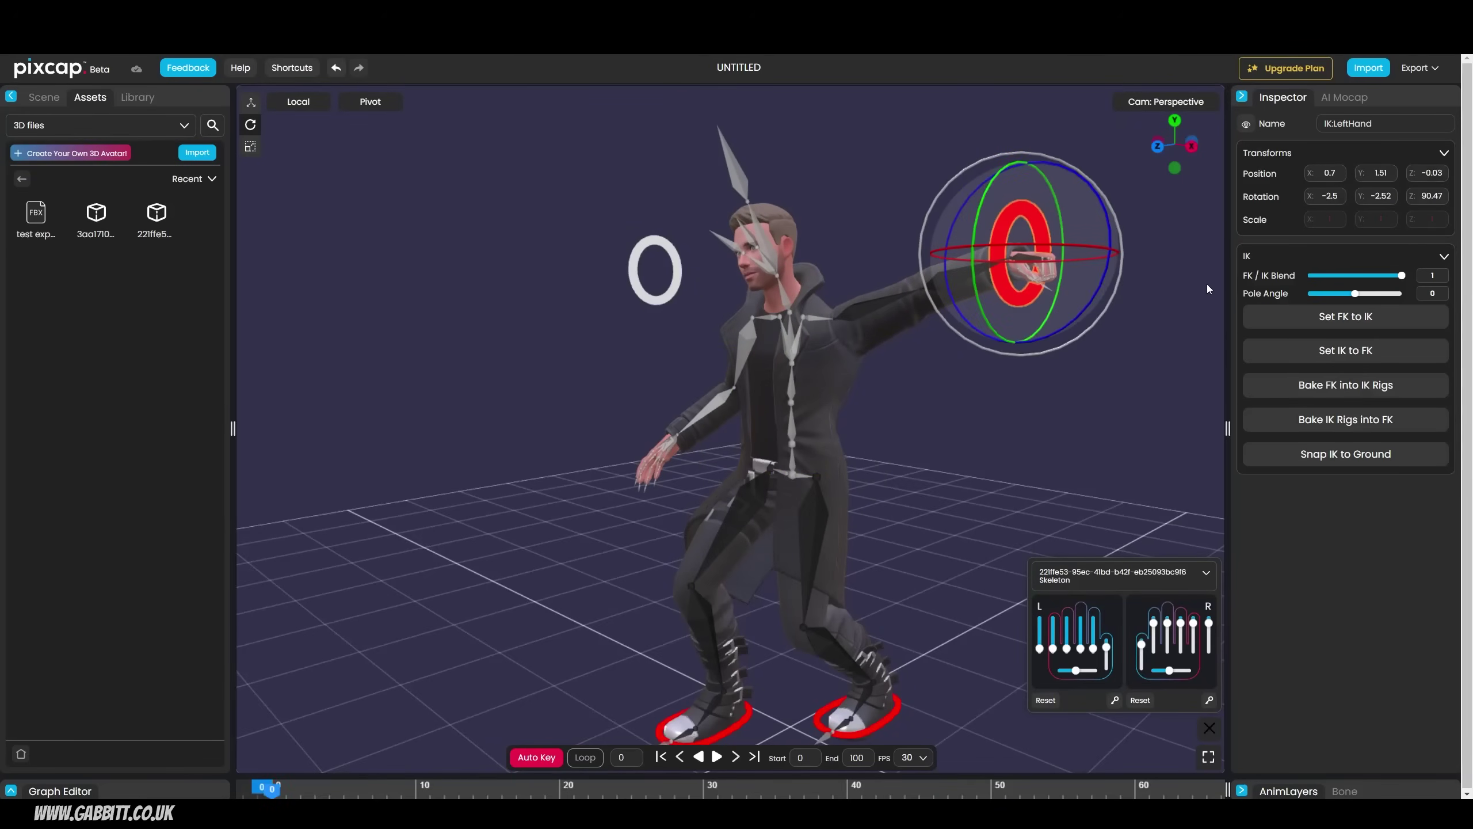
Open AI Mocap and switch the dive roll.mp4 capture to Video CAP.
drag(1207, 289, 964, 483)
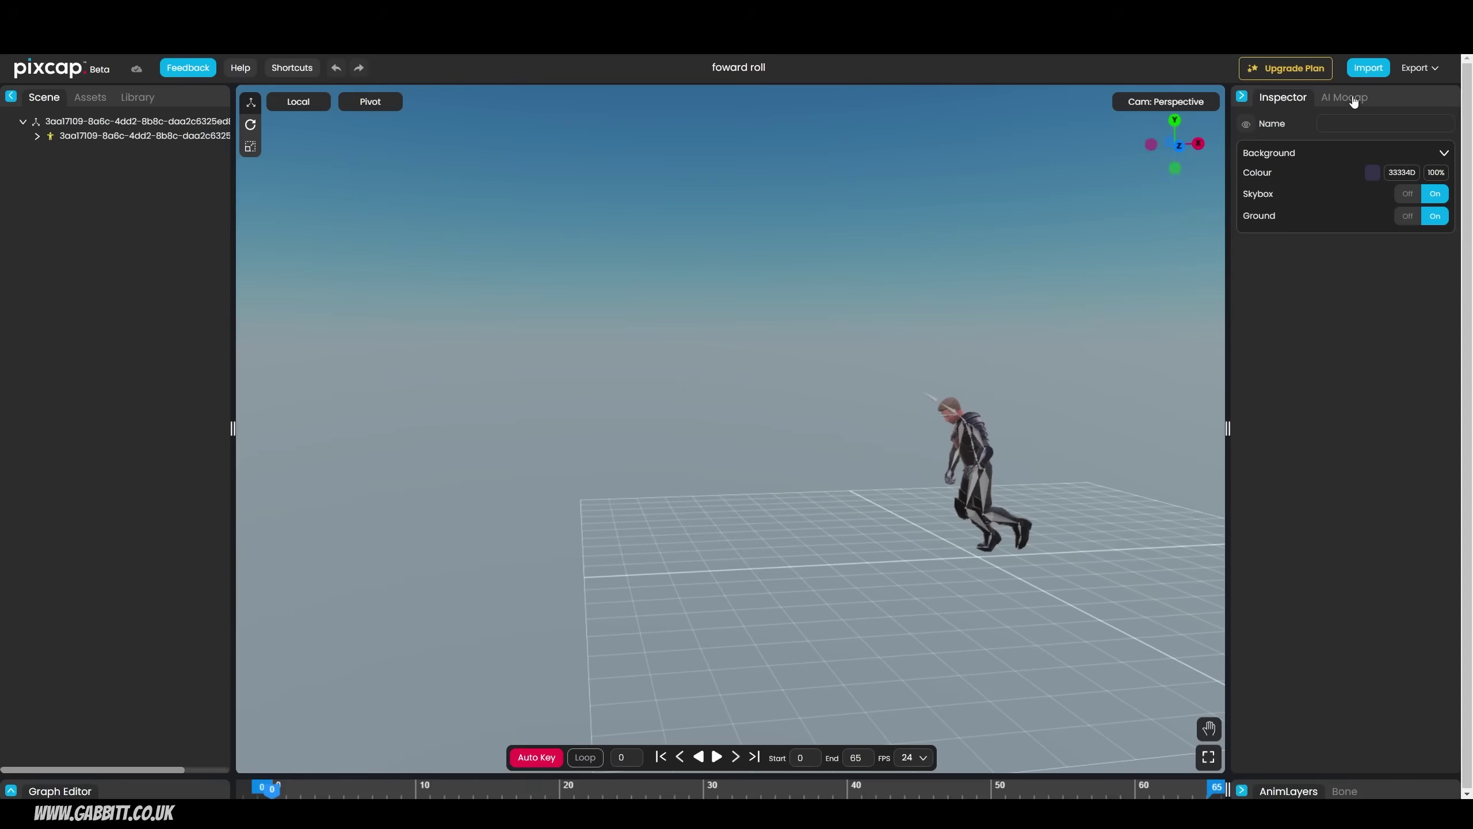
click(1353, 99)
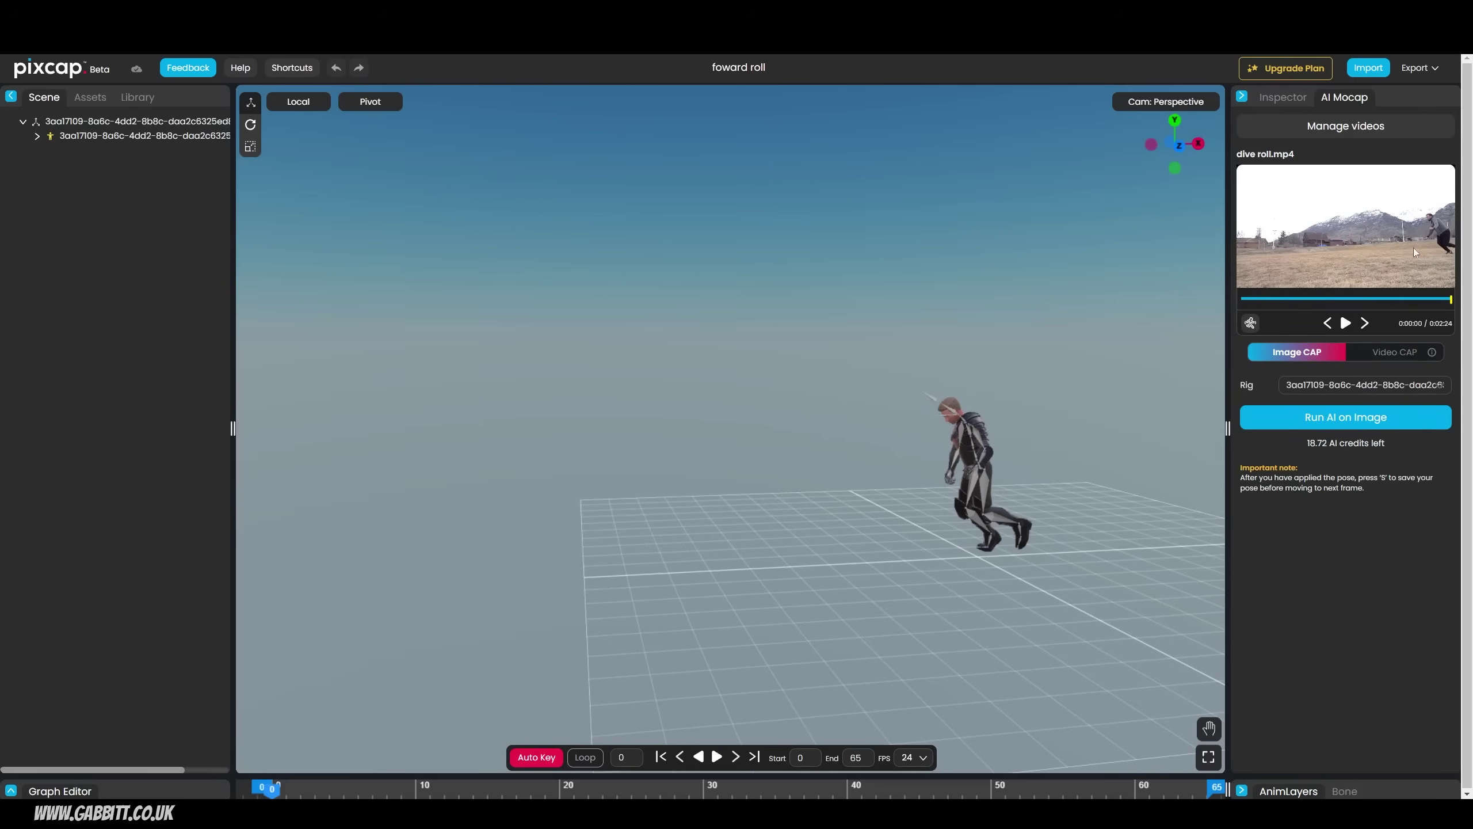
click(1402, 360)
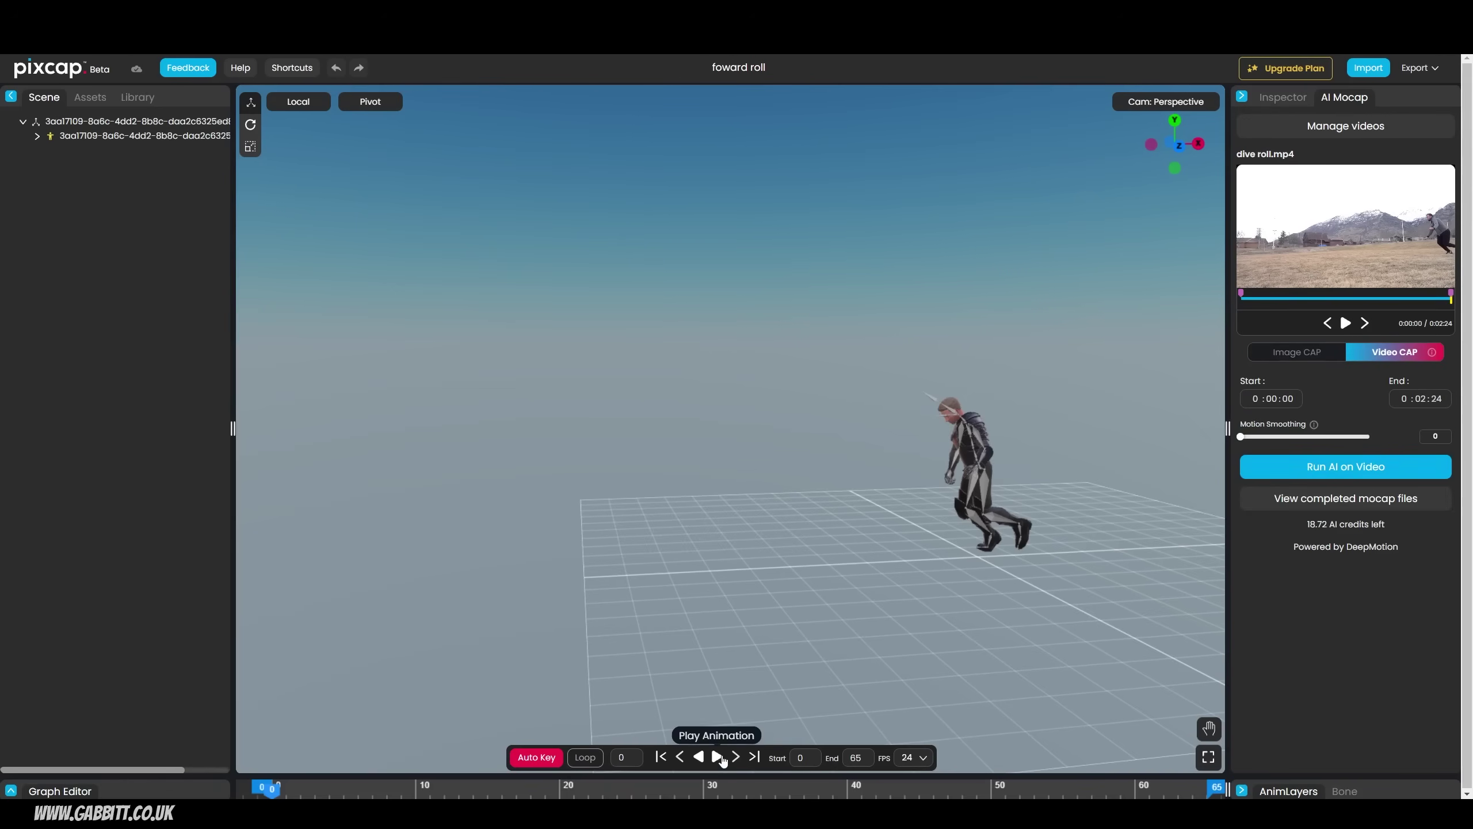
Play the captured forward-roll animation, replay it, and bring up the Graph Editor.
click(717, 757)
drag(490, 477, 638, 481)
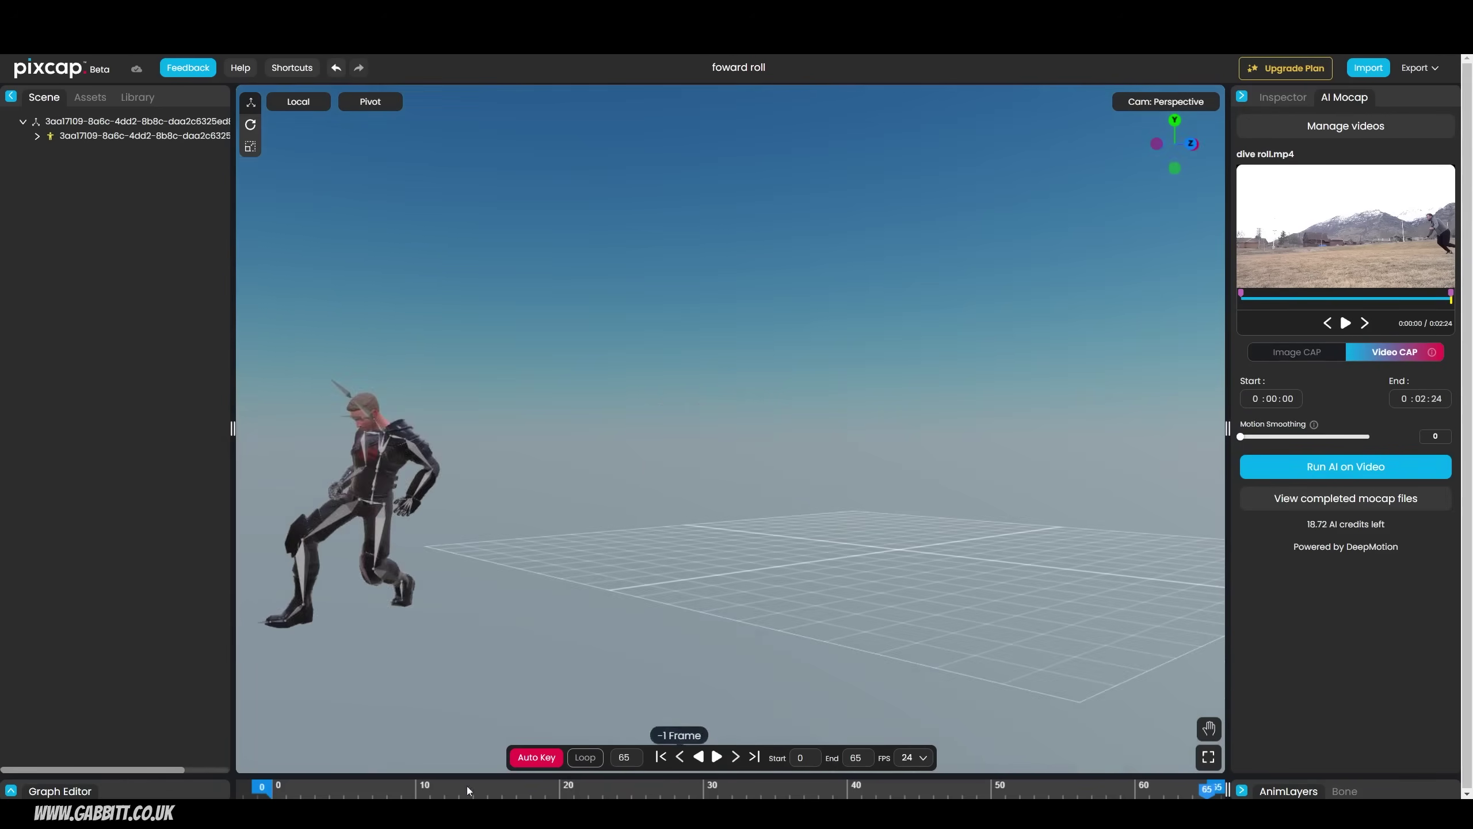
click(717, 756)
click(11, 790)
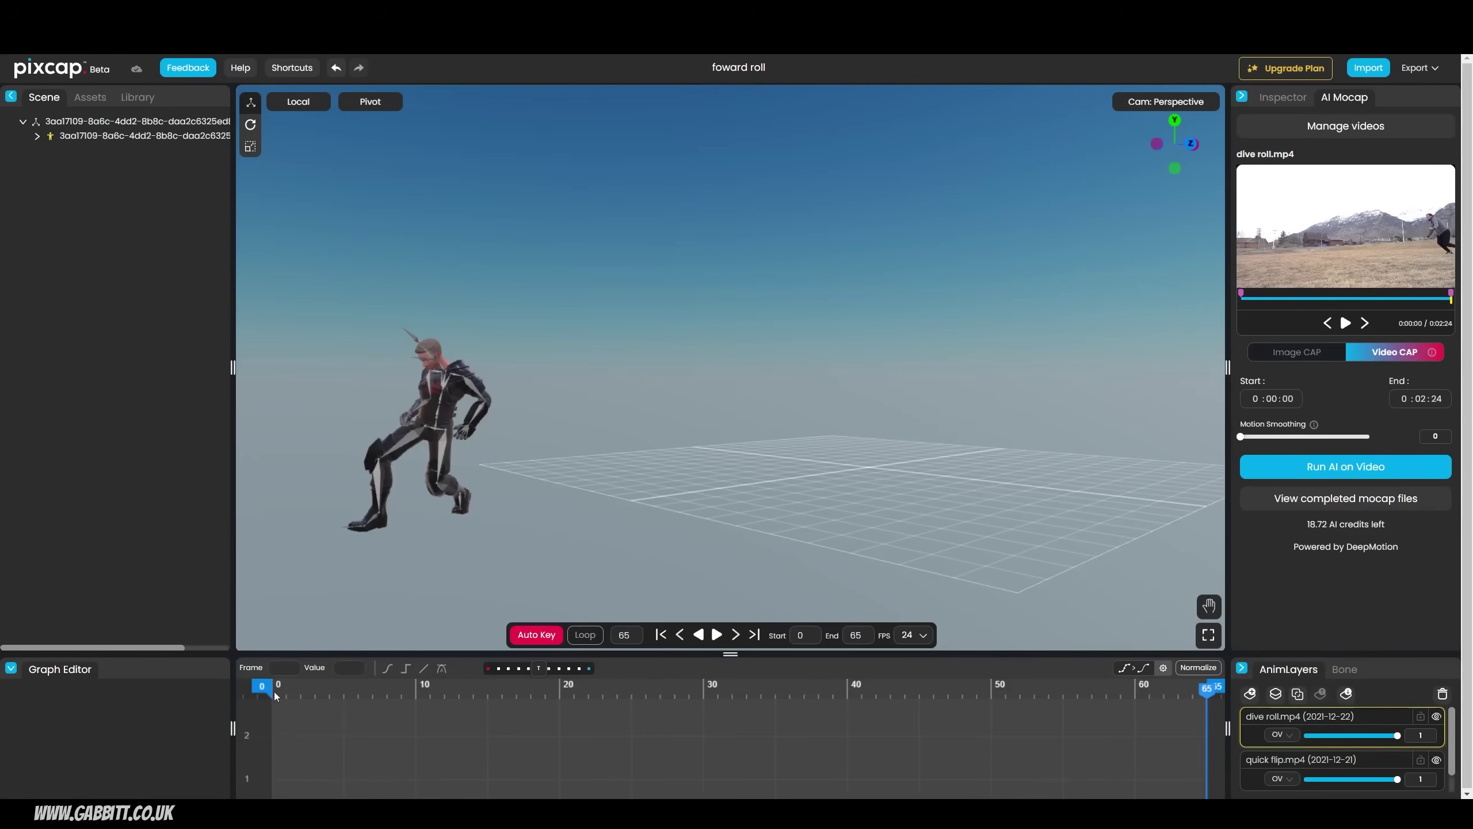
Apply keyframe reduction to RightArm's rotation keys, keeping one key every 5 frames.
click(774, 390)
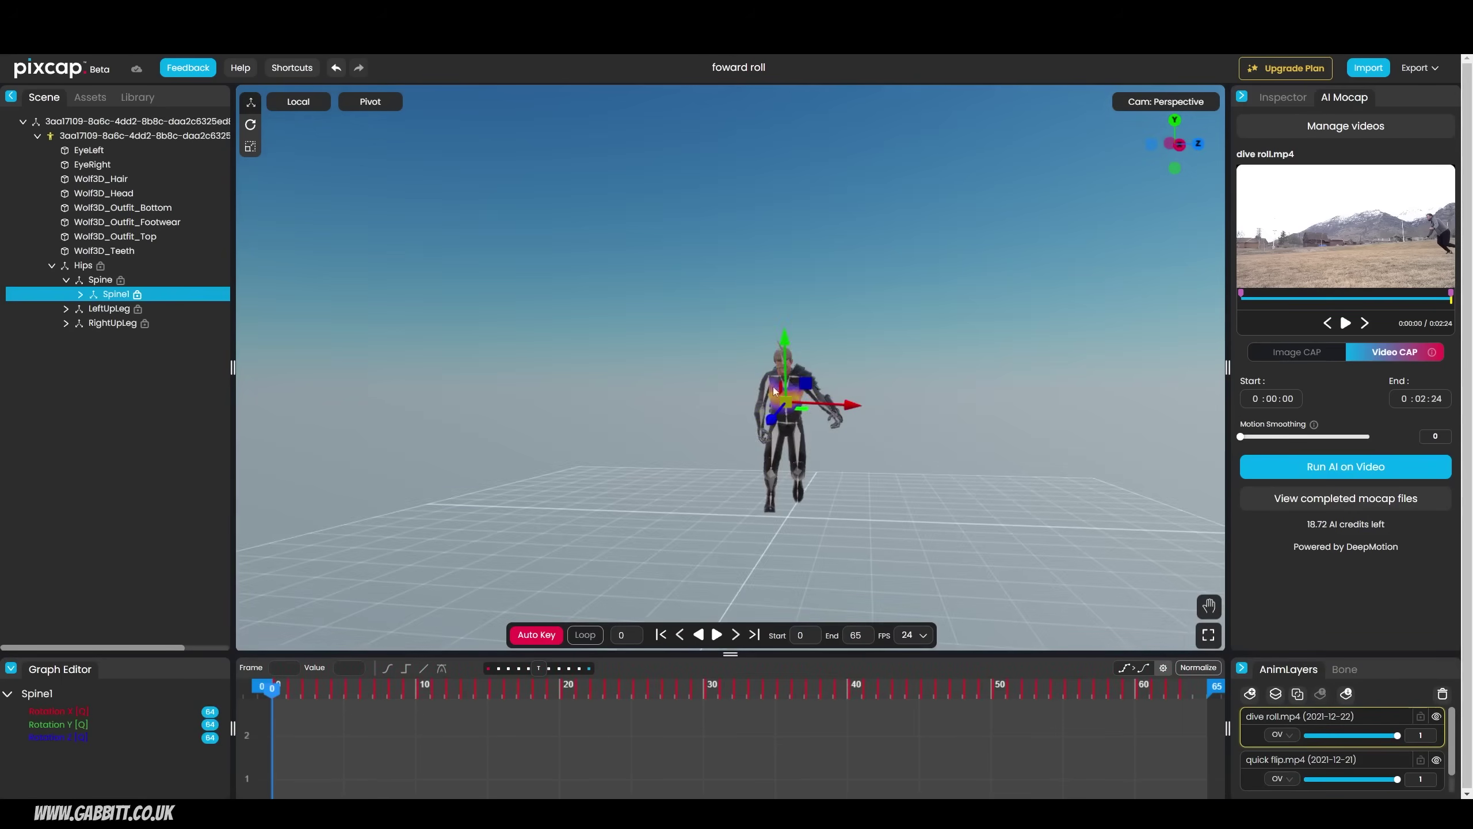
click(765, 401)
drag(272, 688, 371, 687)
click(442, 667)
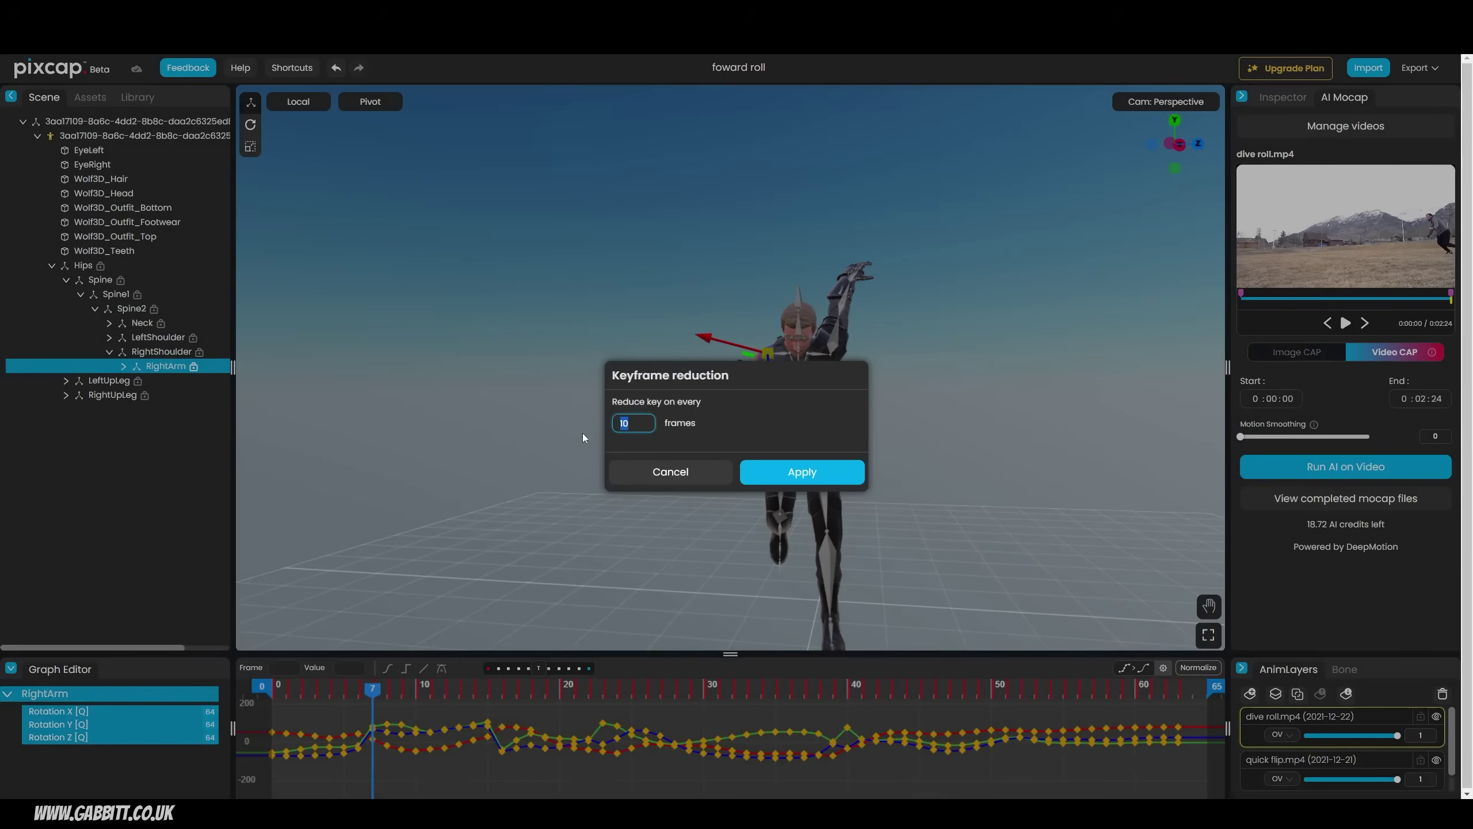
text(5)
click(803, 472)
click(754, 634)
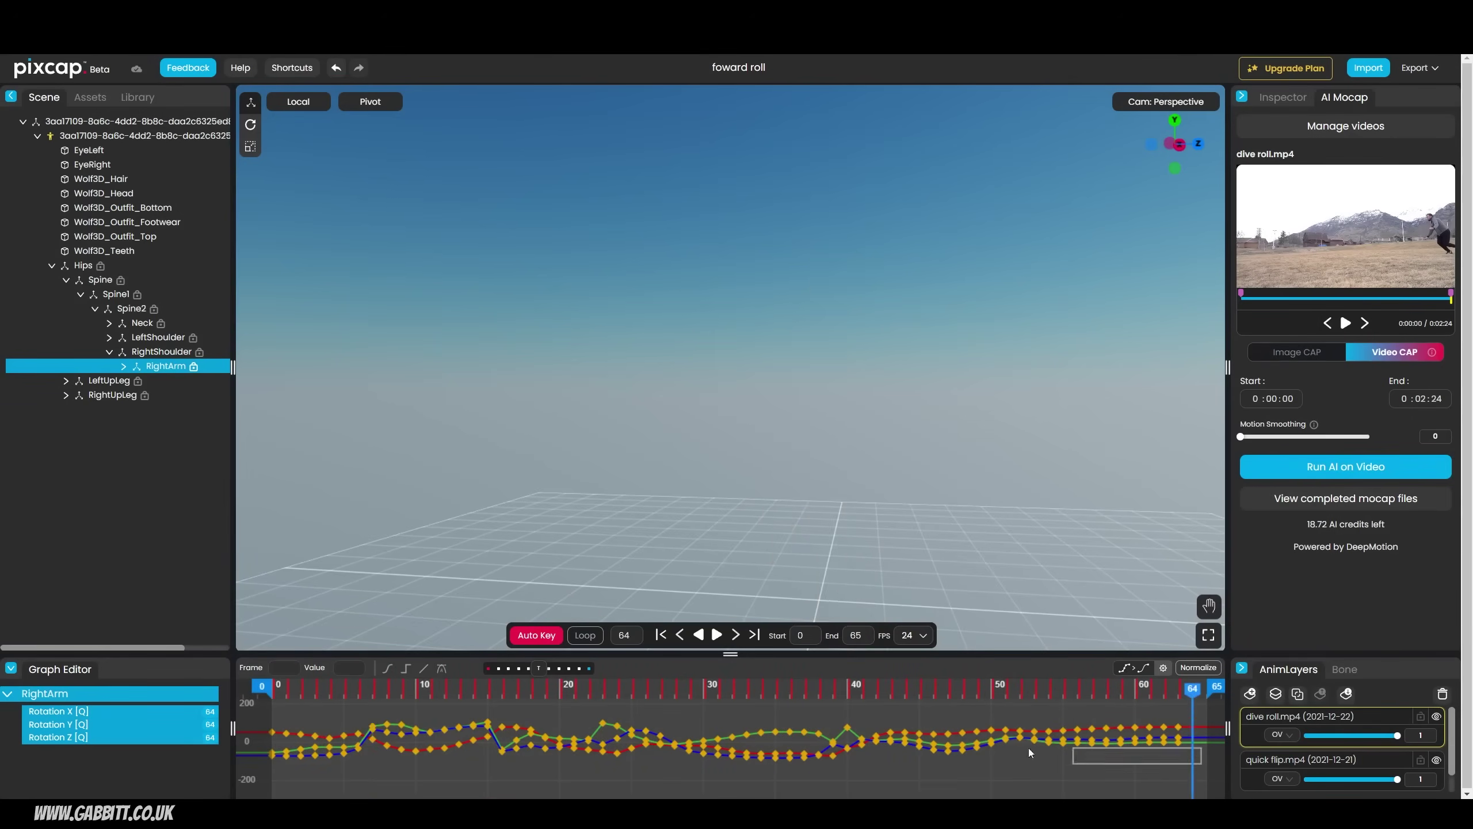
Scrub to frame 15, select the keys there, and move the playhead to frame 18.
drag(383, 688, 488, 687)
drag(809, 367, 928, 440)
click(531, 687)
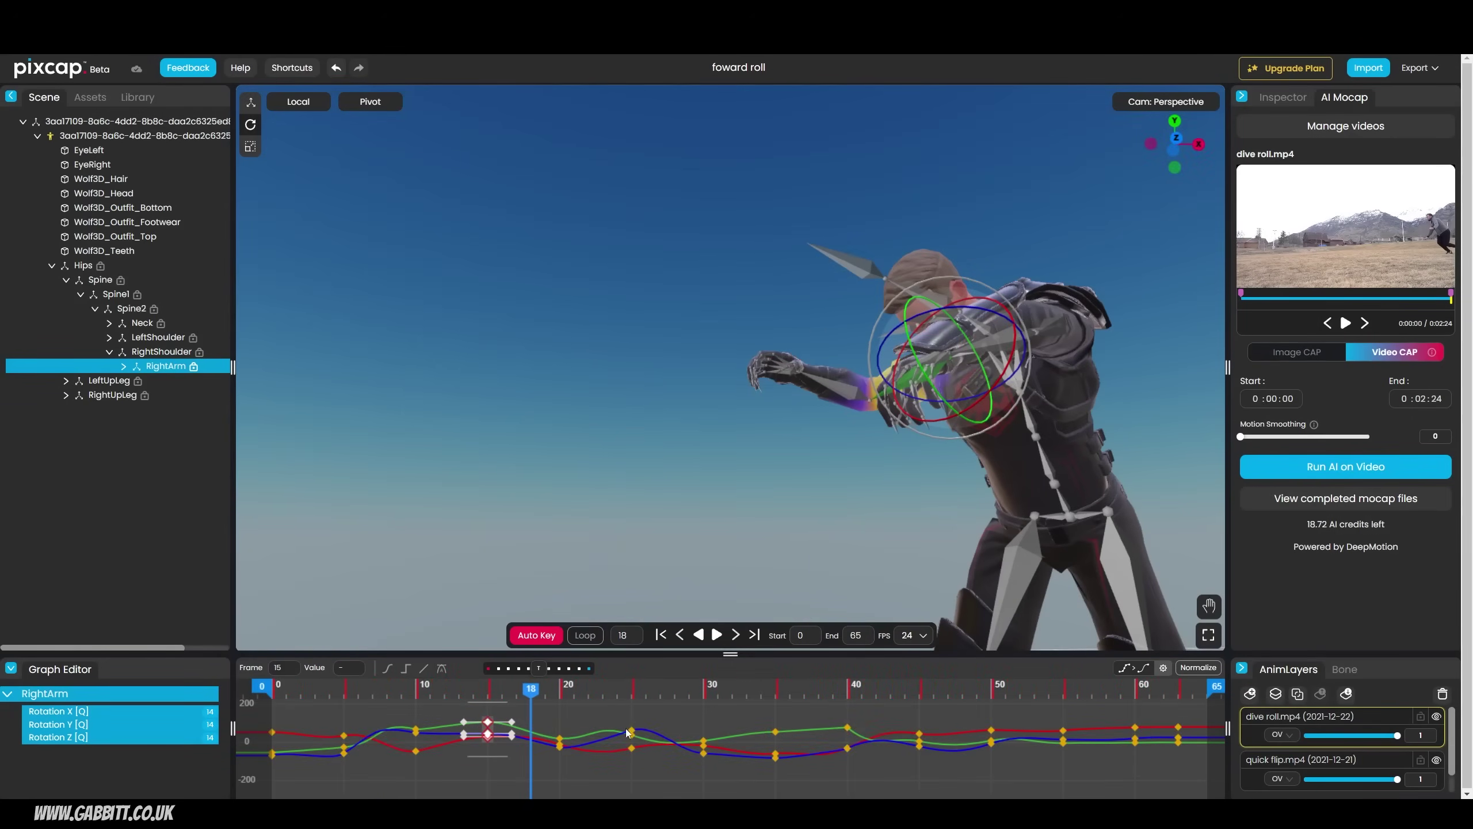
scroll(450, 275, down, 5)
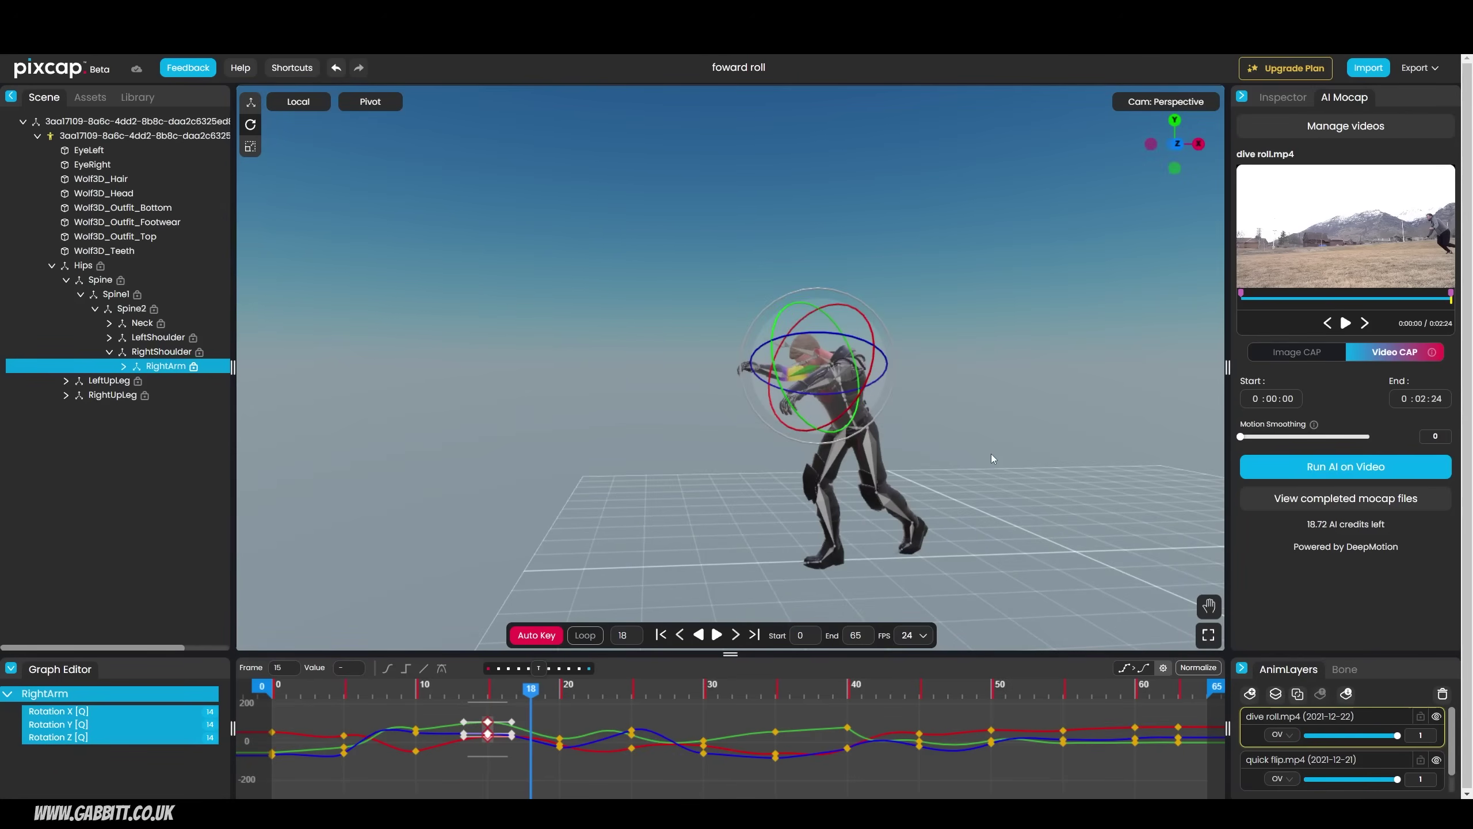
Check the Export formats, then close the Choose a Plan dialog on My Projects.
click(1419, 67)
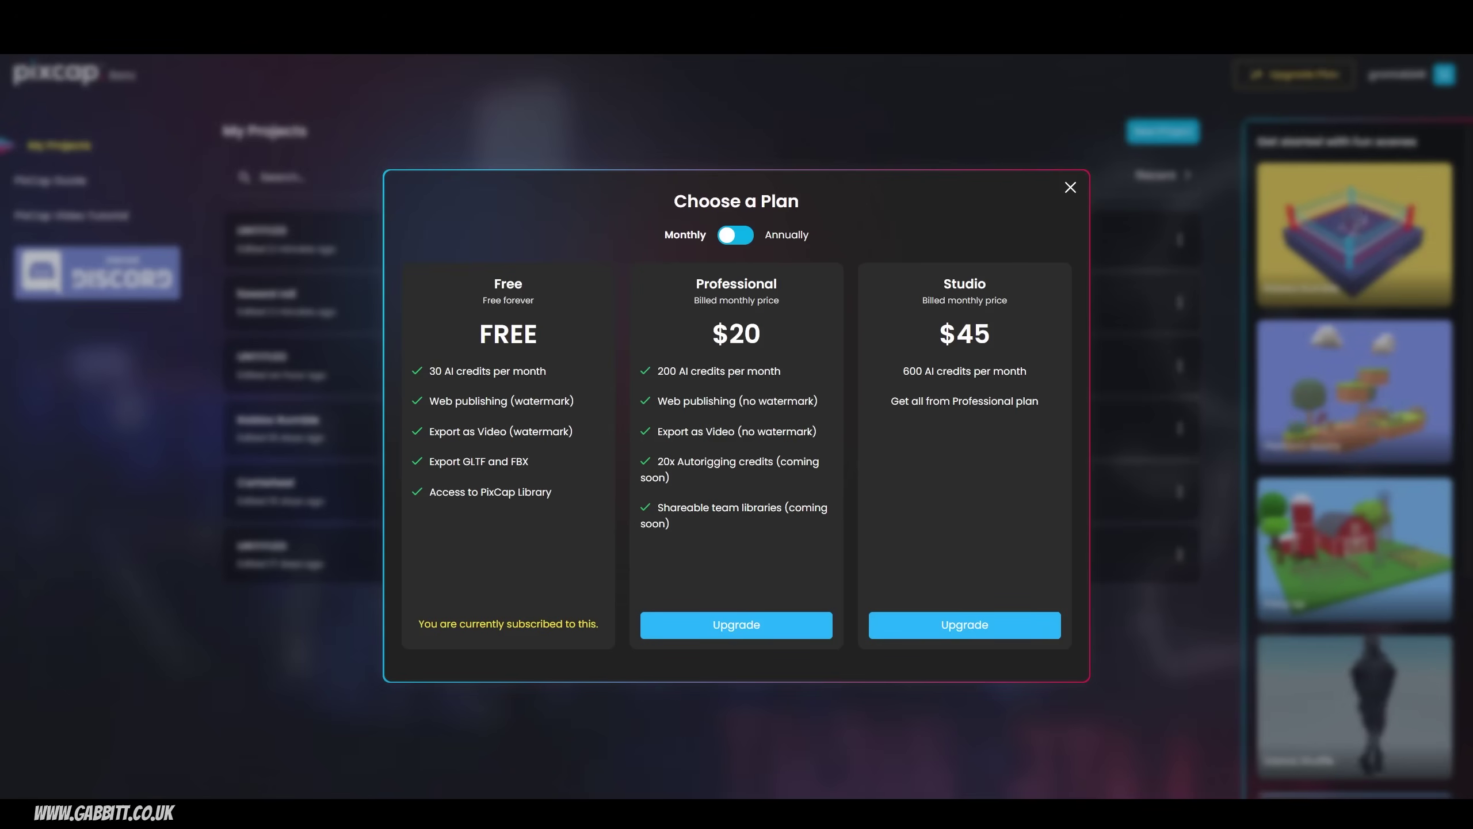
click(1070, 187)
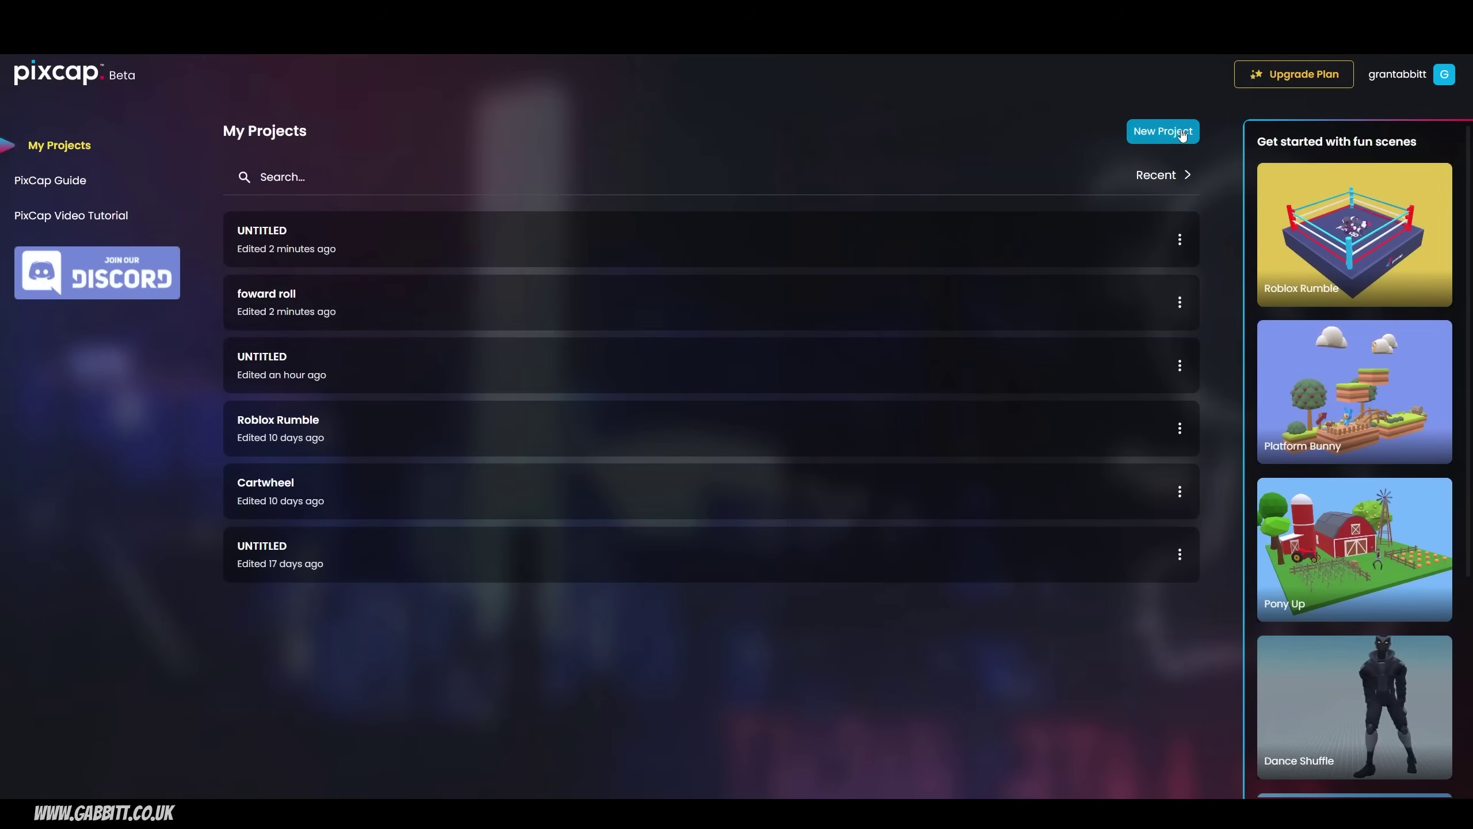
Create a new untitled project and list its three uploaded 3D files in Assets.
click(1183, 132)
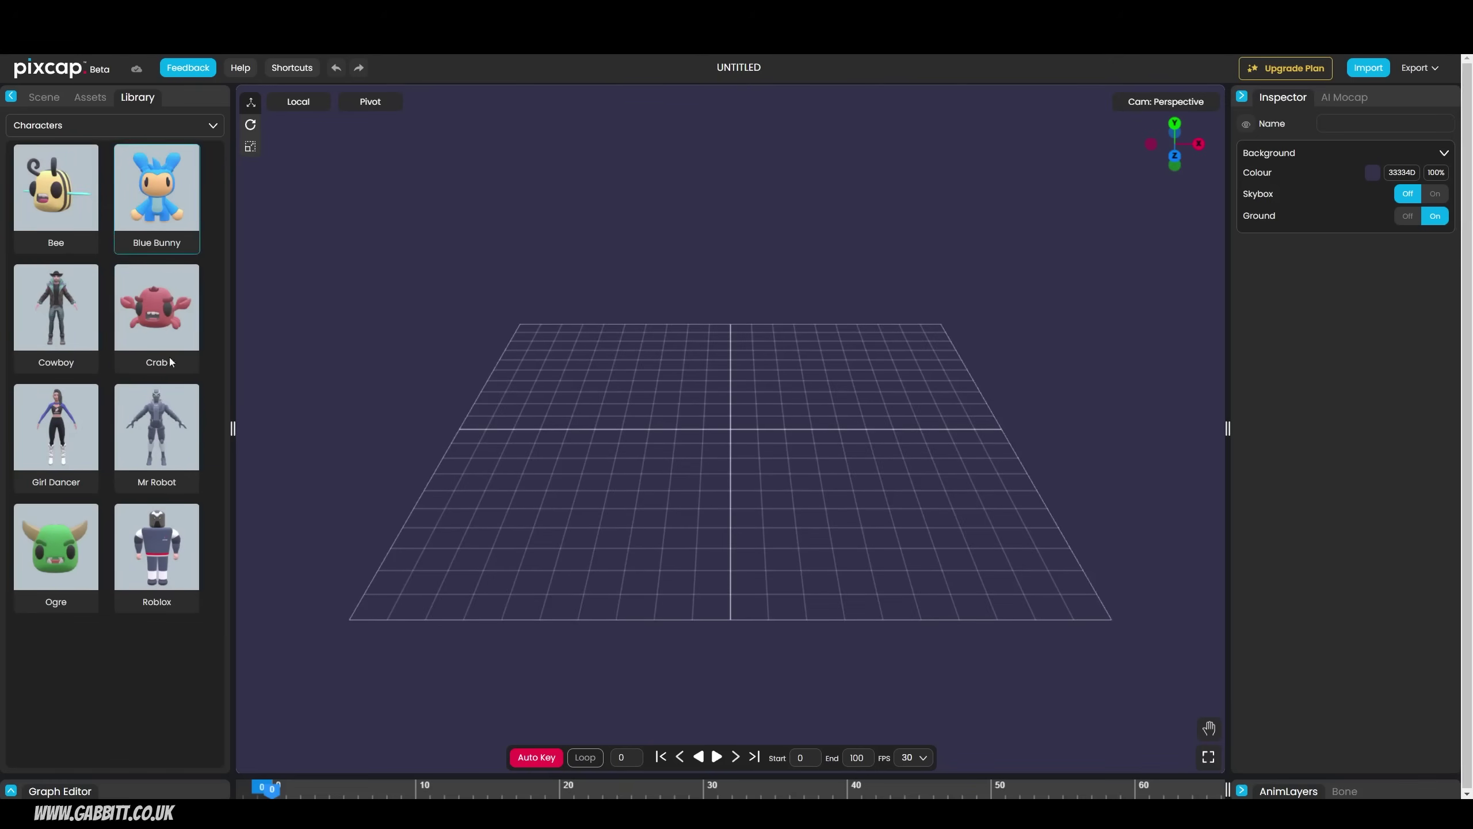
click(90, 97)
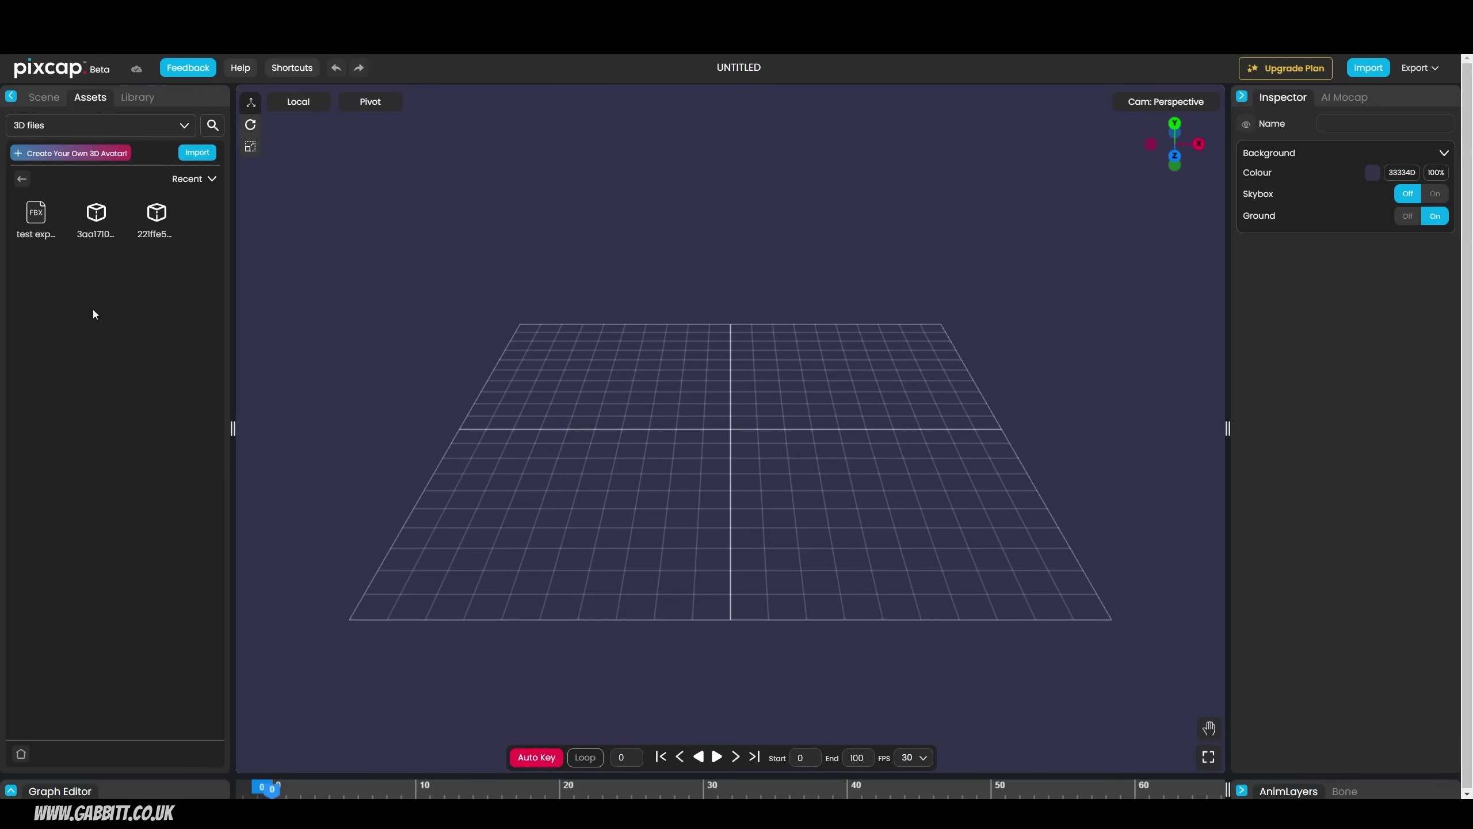
Build a masculine Ready Player Me avatar without a selfie and drop it into the scene centre.
click(86, 155)
click(627, 353)
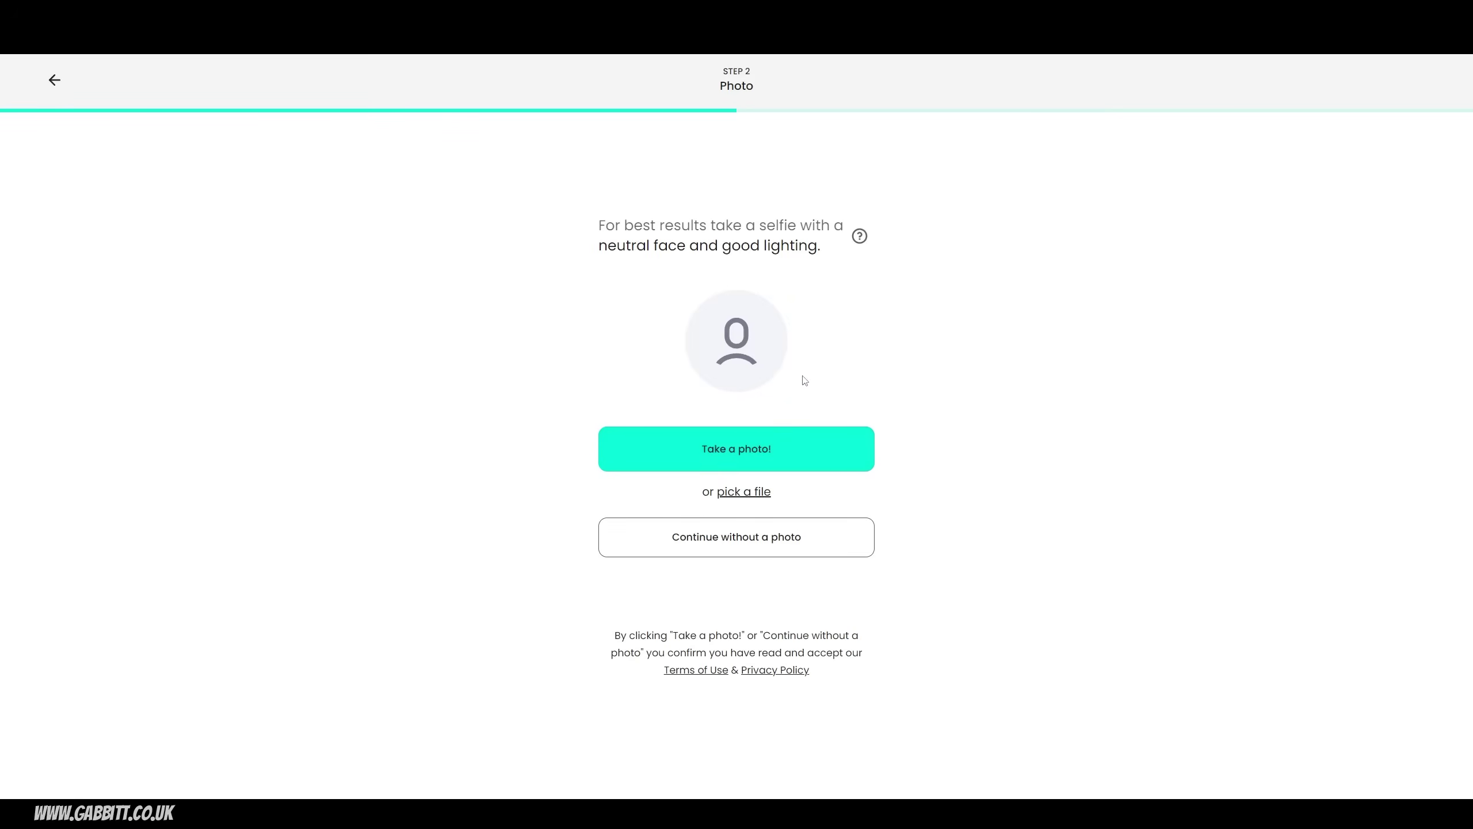
click(793, 534)
click(846, 392)
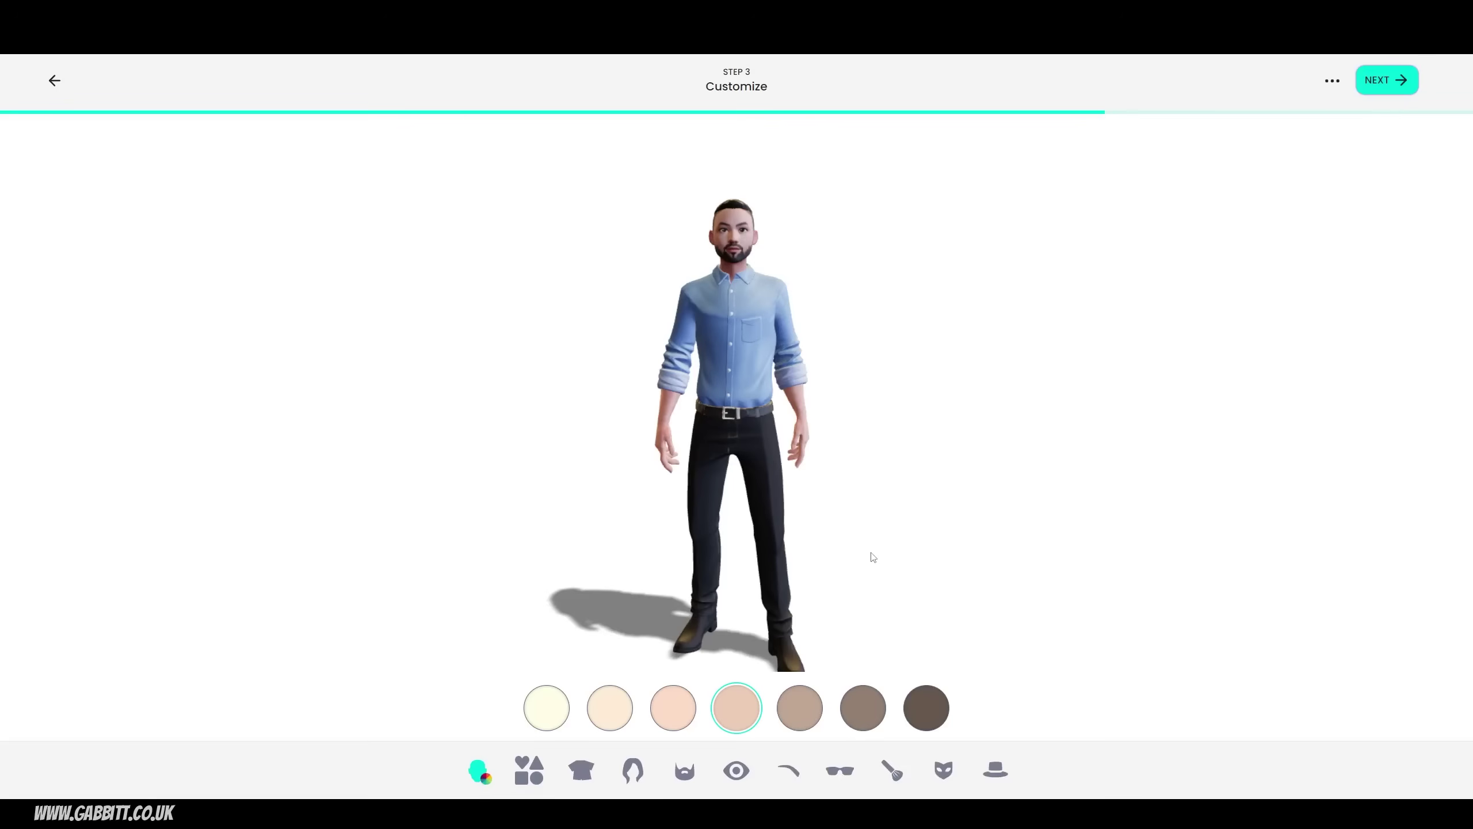
drag(157, 220, 732, 372)
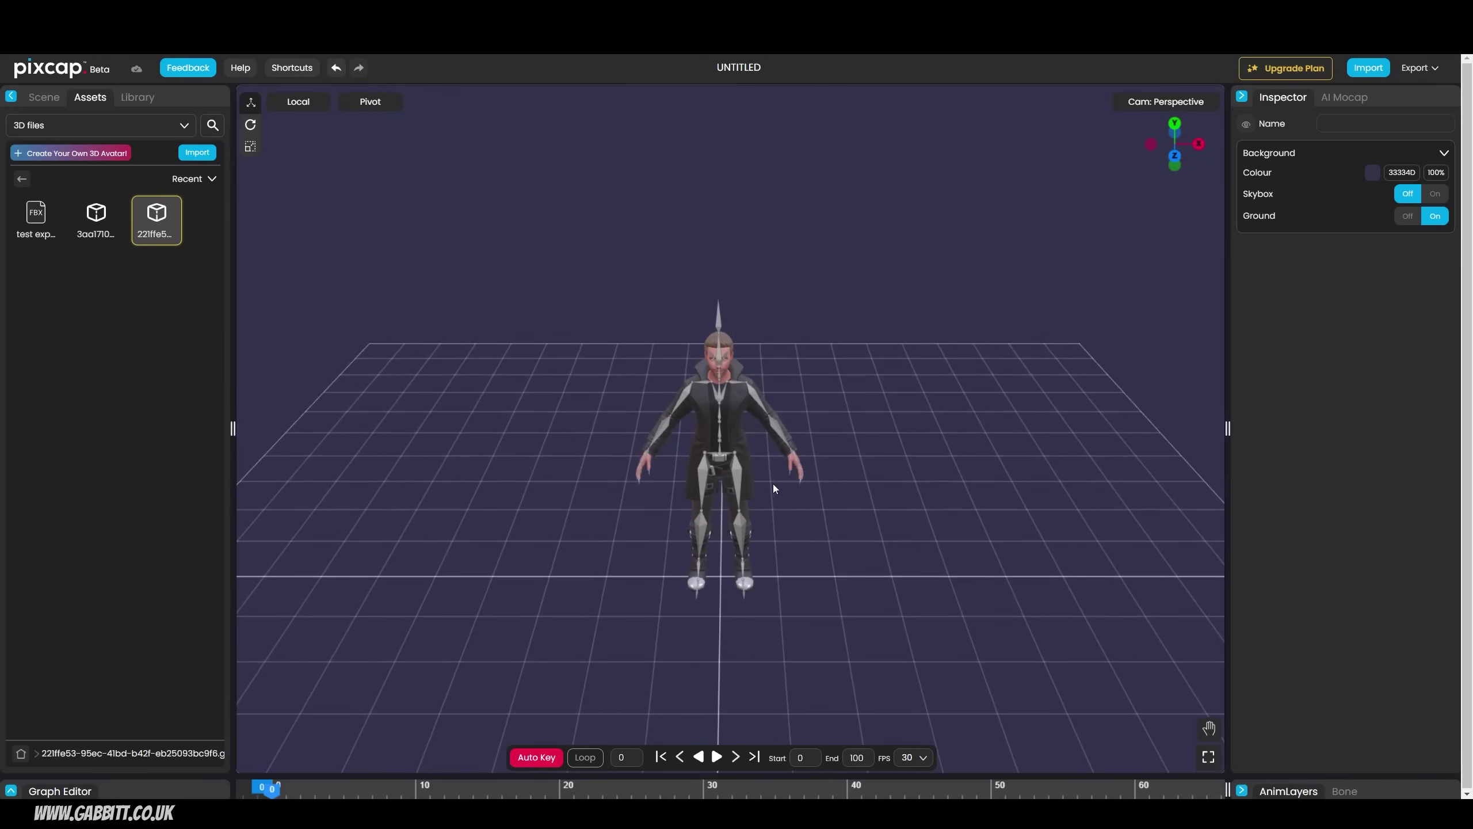
Select the bone at the top of the head and try its rotate and scale gizmos.
drag(816, 445, 815, 498)
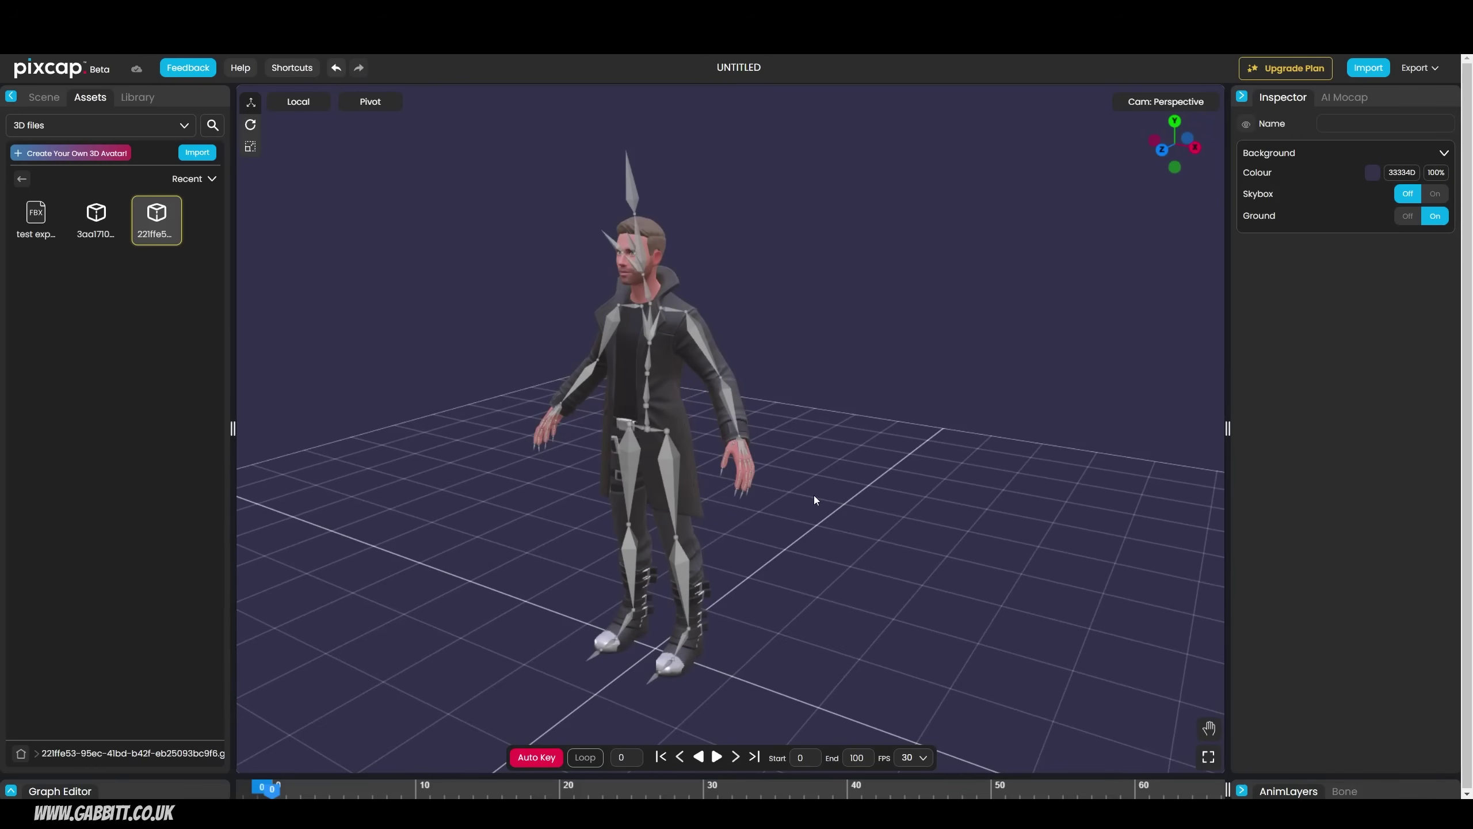
click(665, 304)
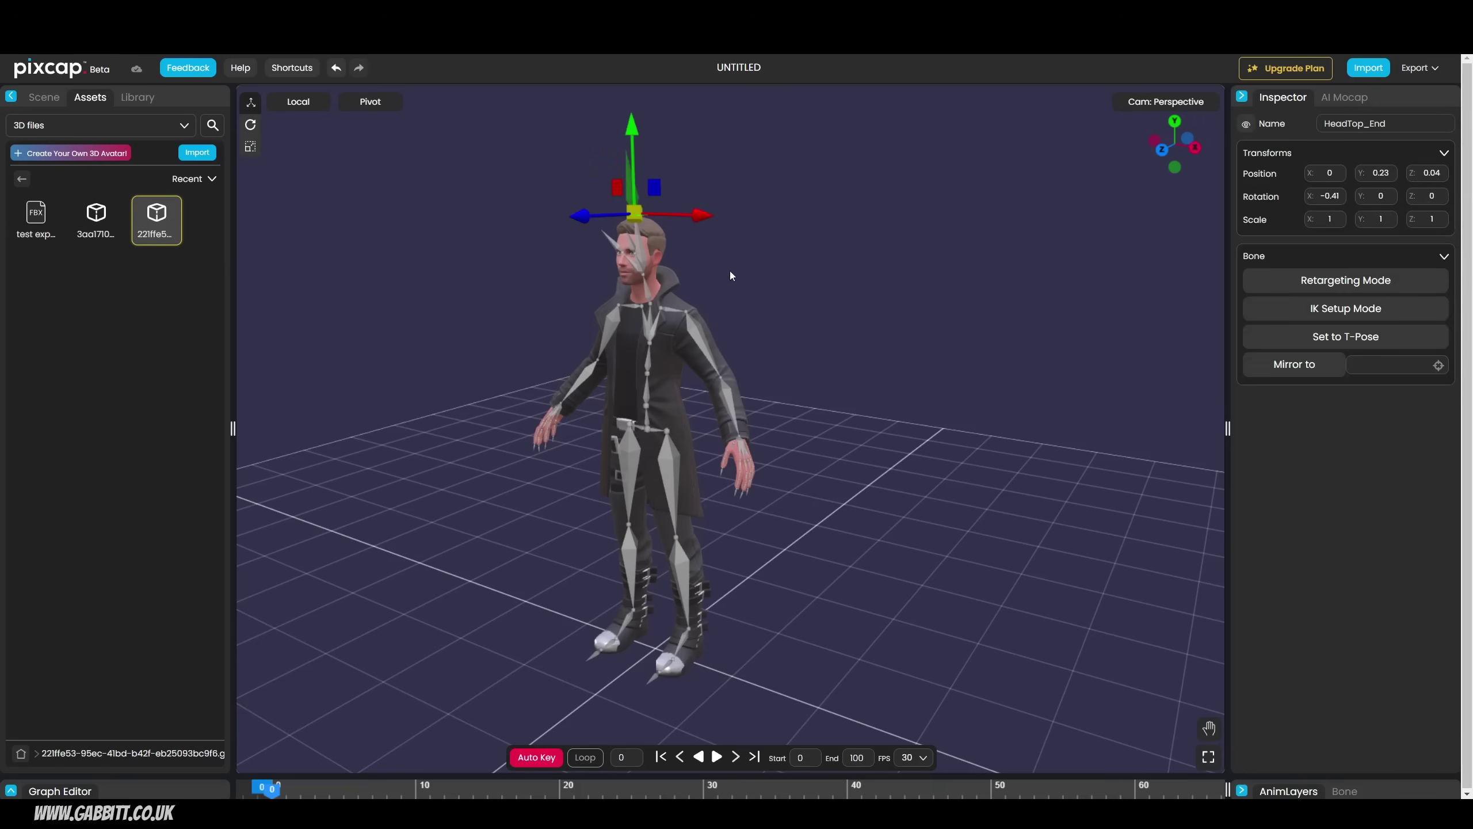
key(e)
key(r)
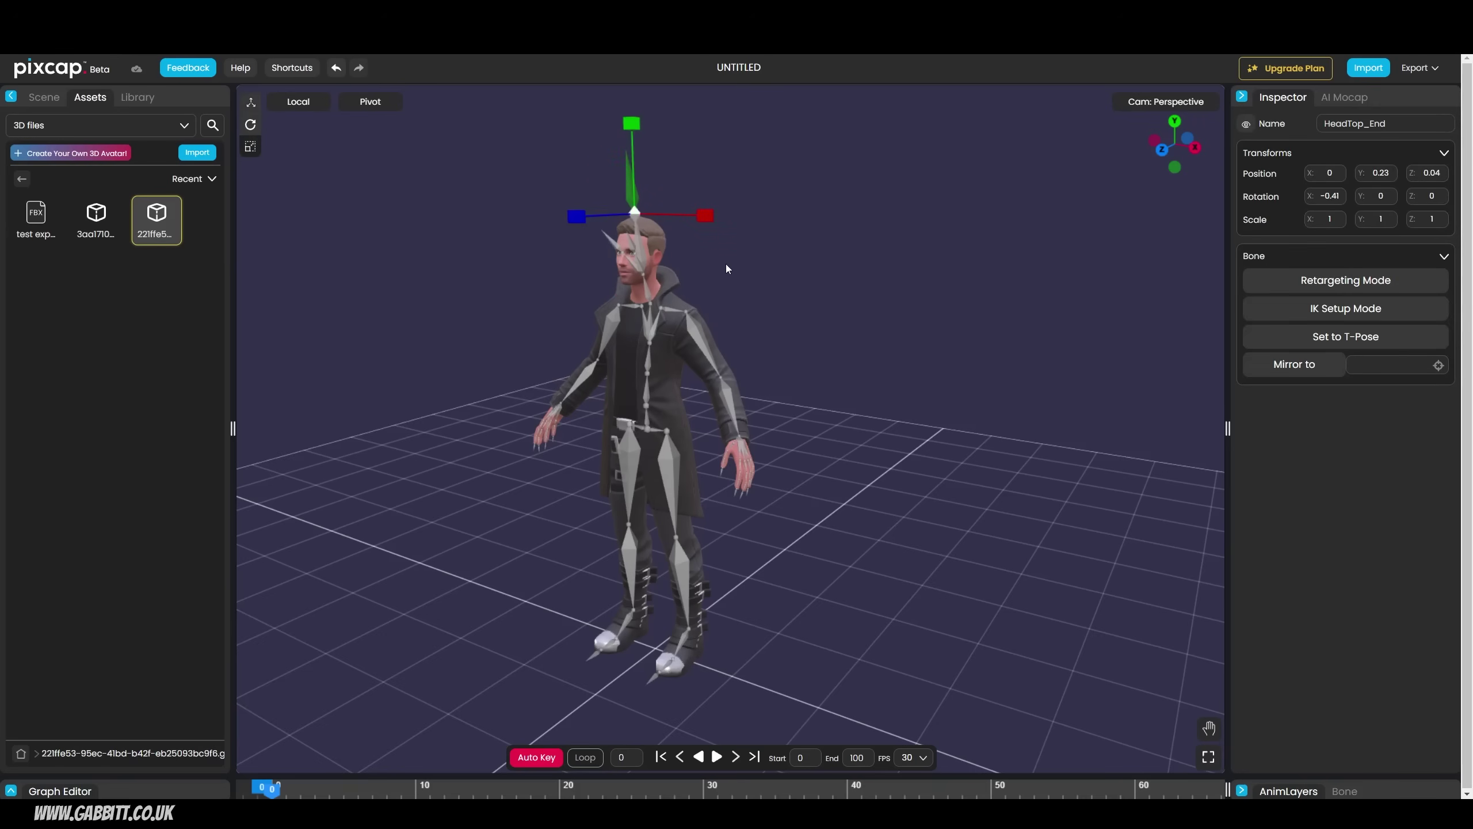
drag(725, 264, 739, 384)
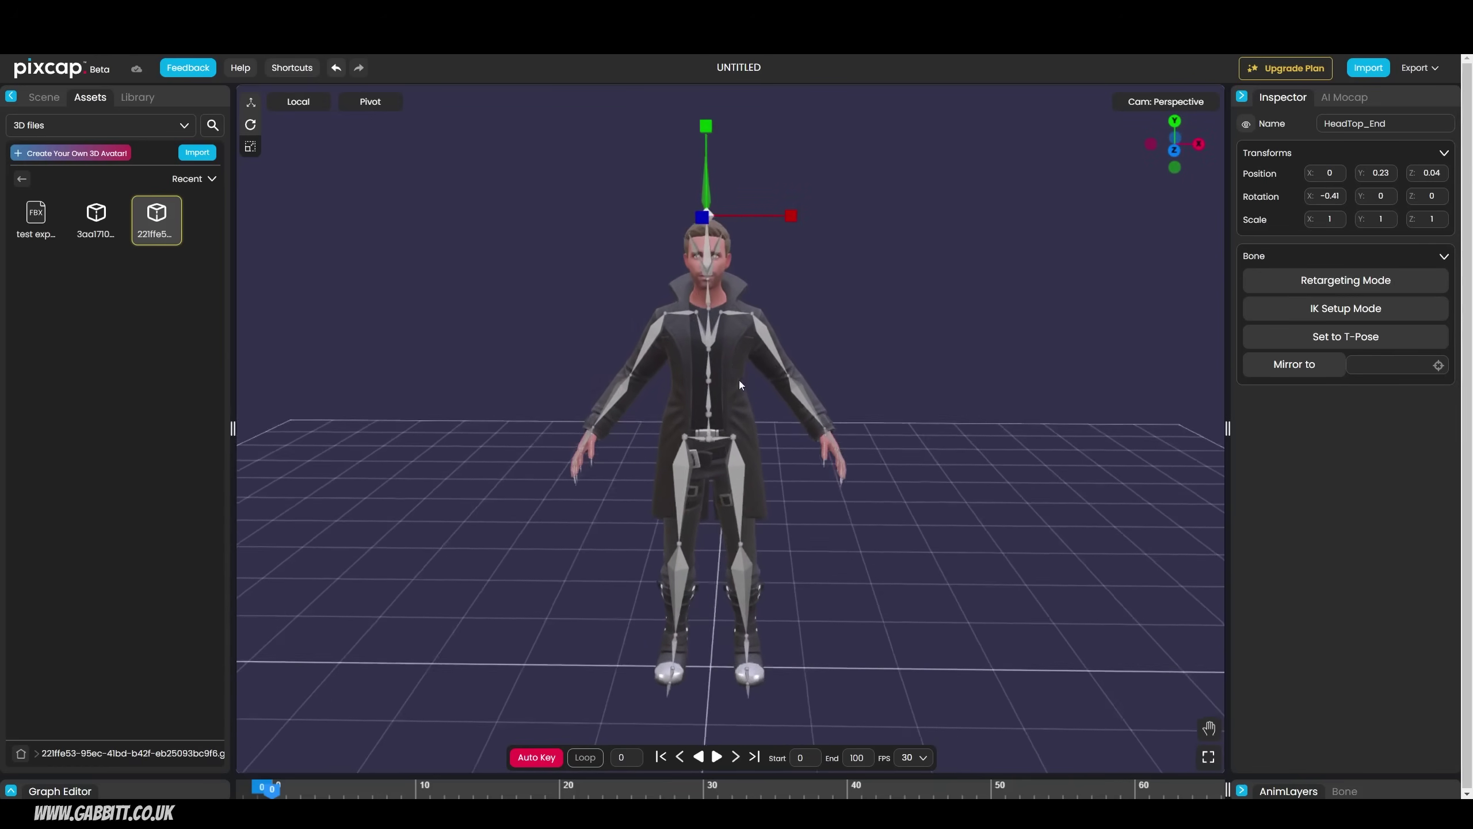
scroll(810, 373, up, 4)
scroll(810, 373, down, 5)
scroll(810, 371, up, 1)
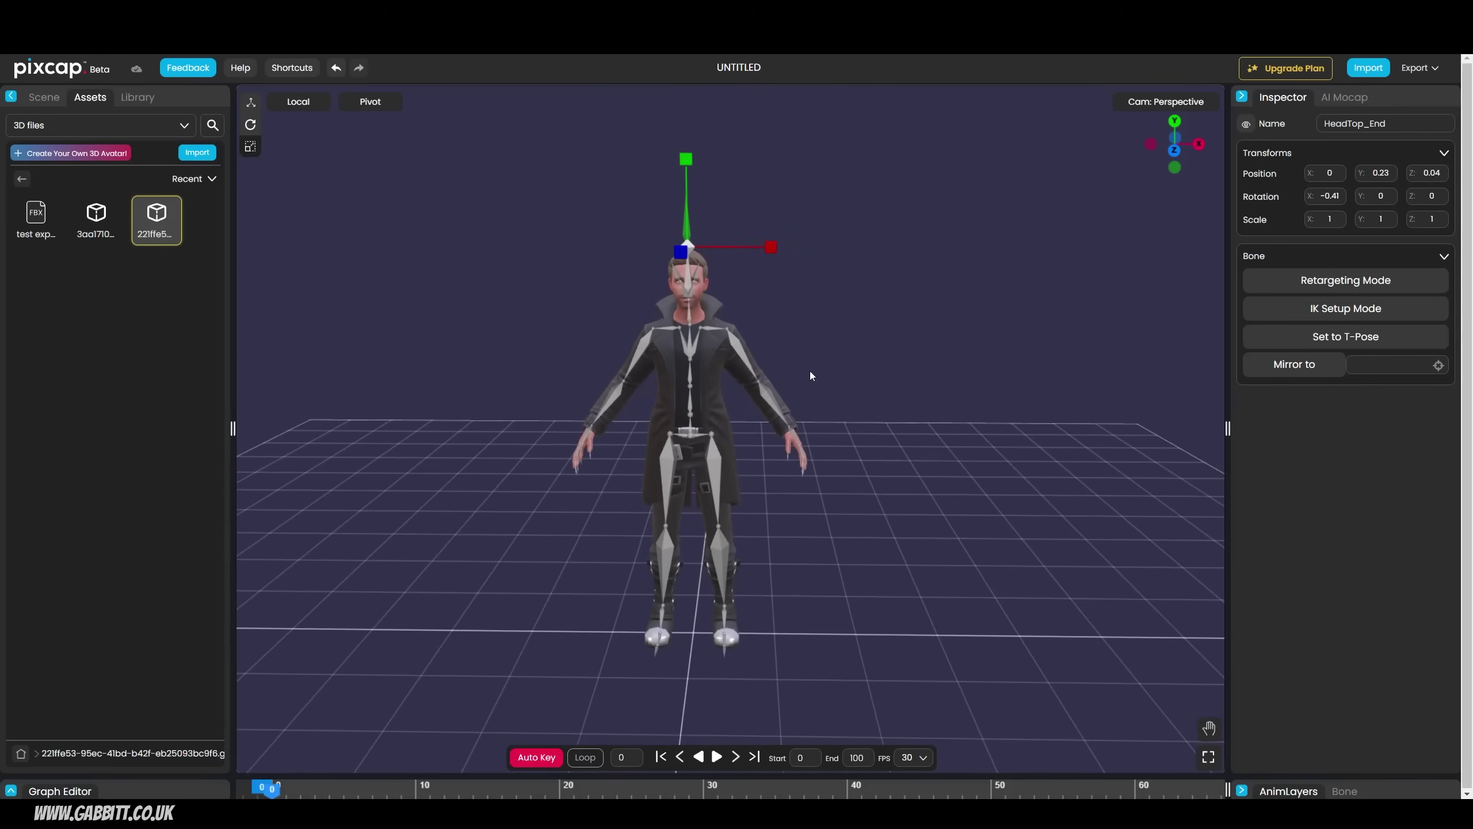
Raise the left arm and bend the right forearm upward to Z -56.78.
click(743, 347)
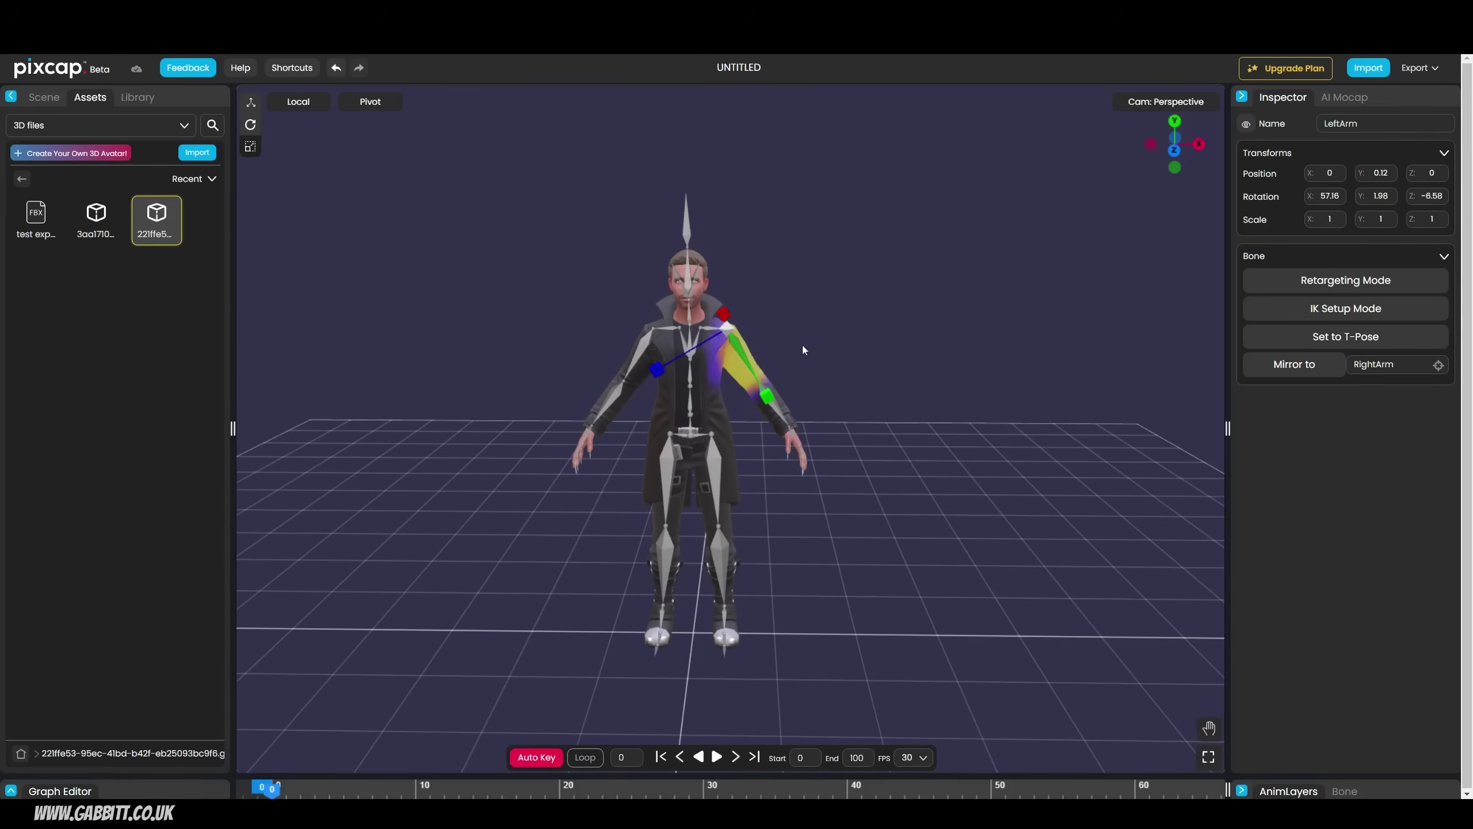
key(e)
drag(807, 339, 814, 290)
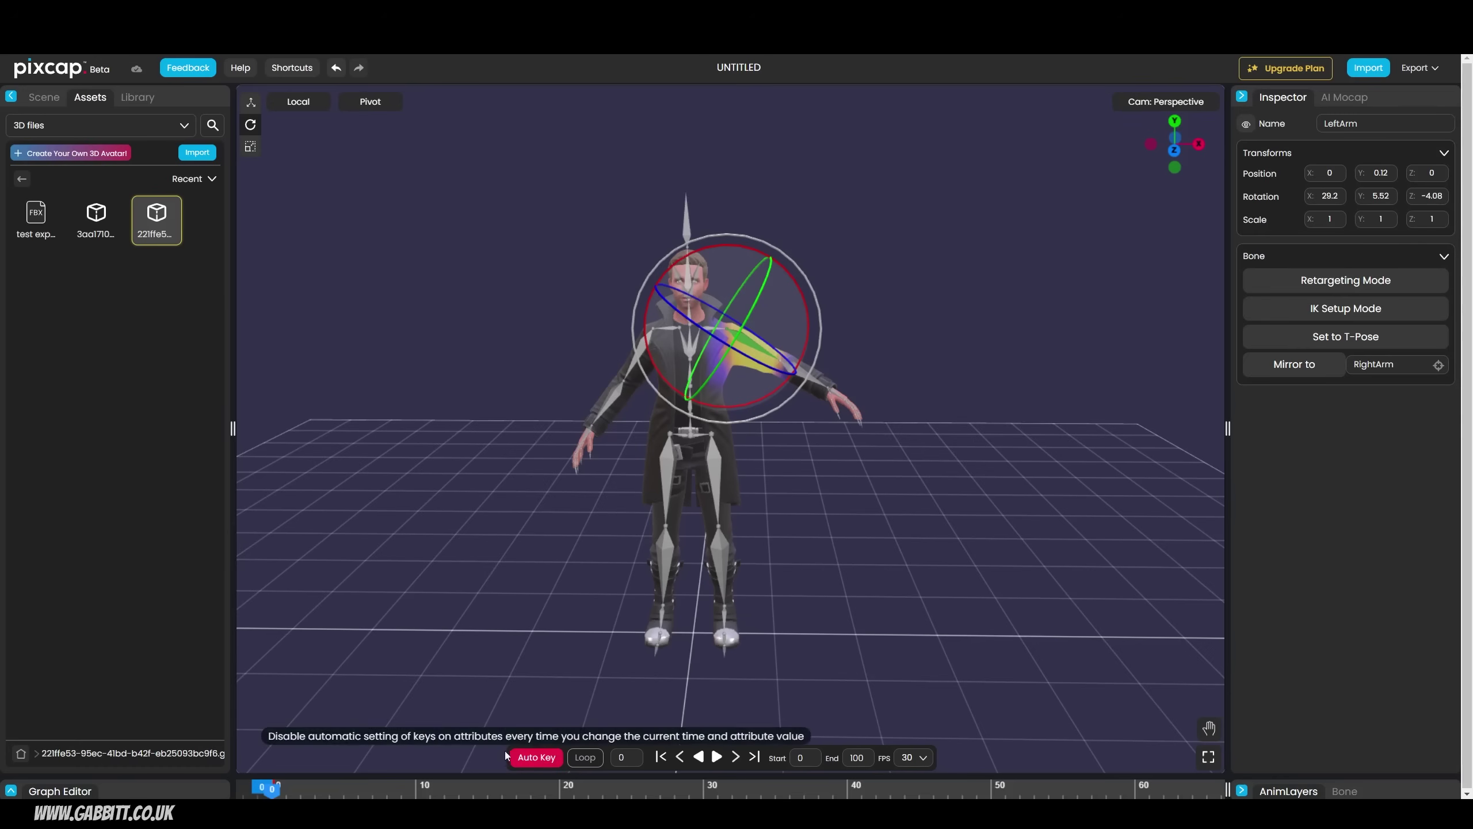
click(608, 404)
drag(645, 477, 839, 489)
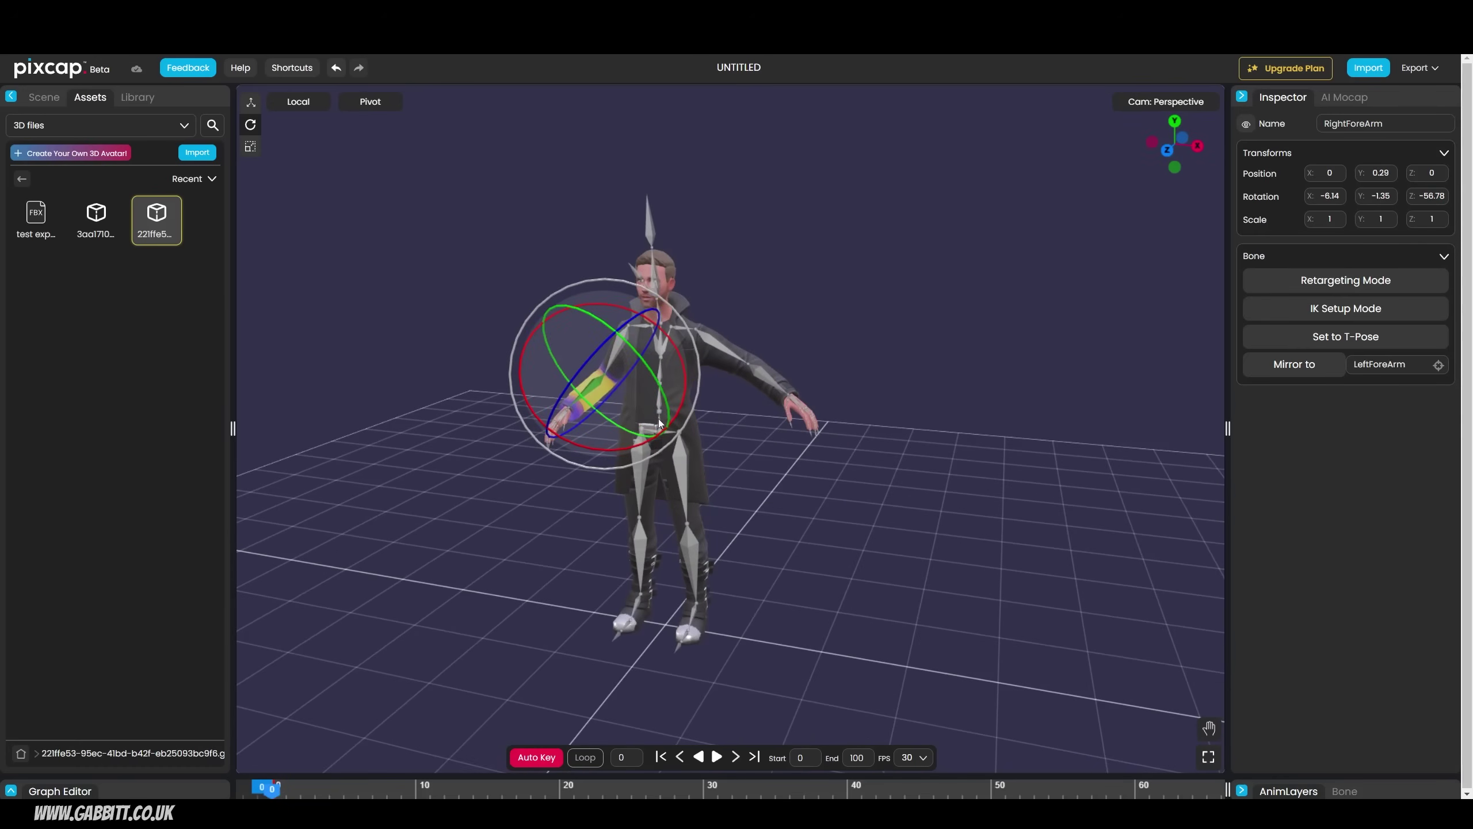
drag(659, 423, 754, 456)
Select the Head bone and view the character from higher up.
click(667, 262)
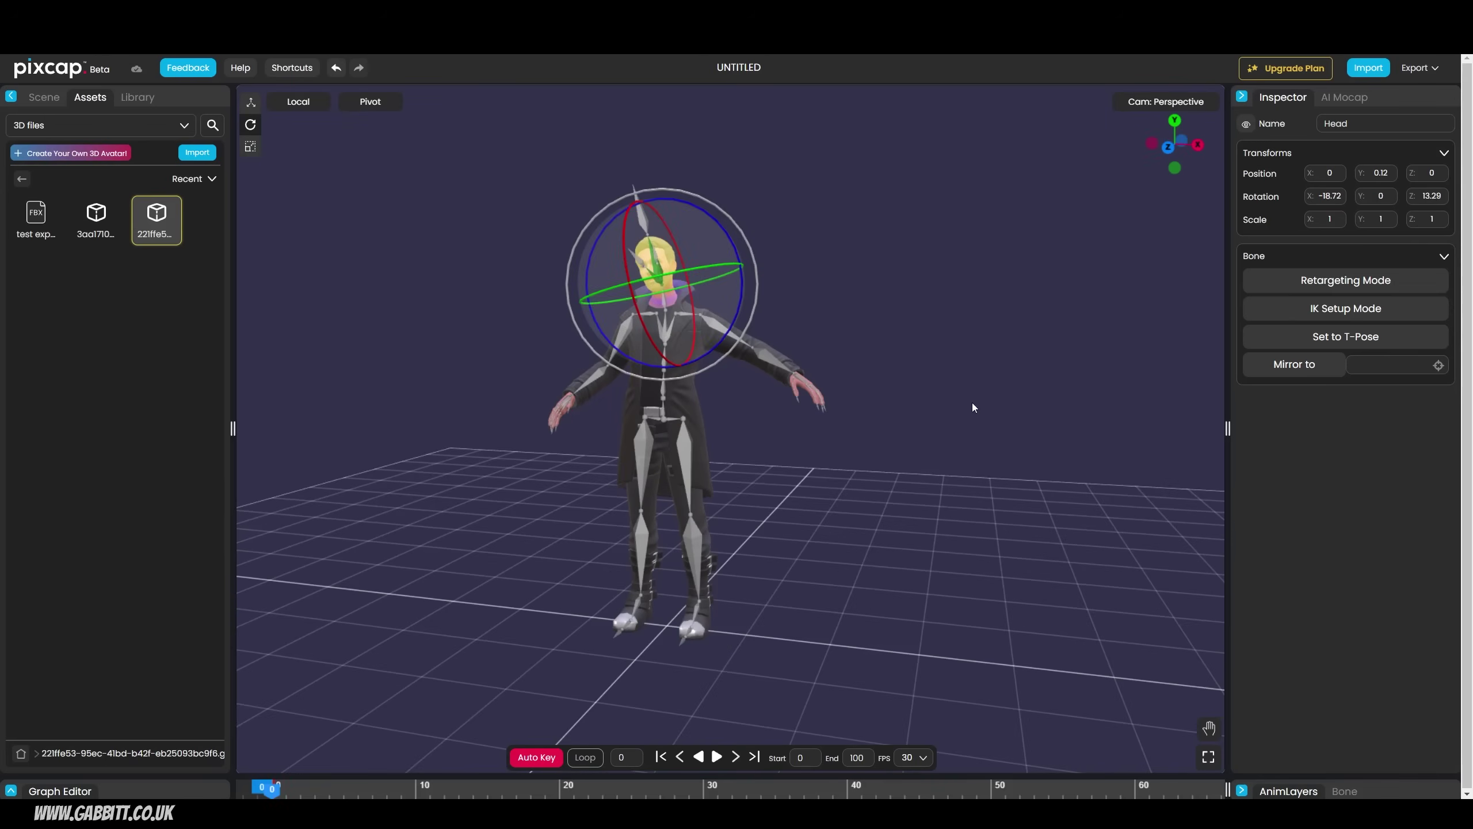
scroll(973, 406, up, 5)
scroll(980, 392, up, 2)
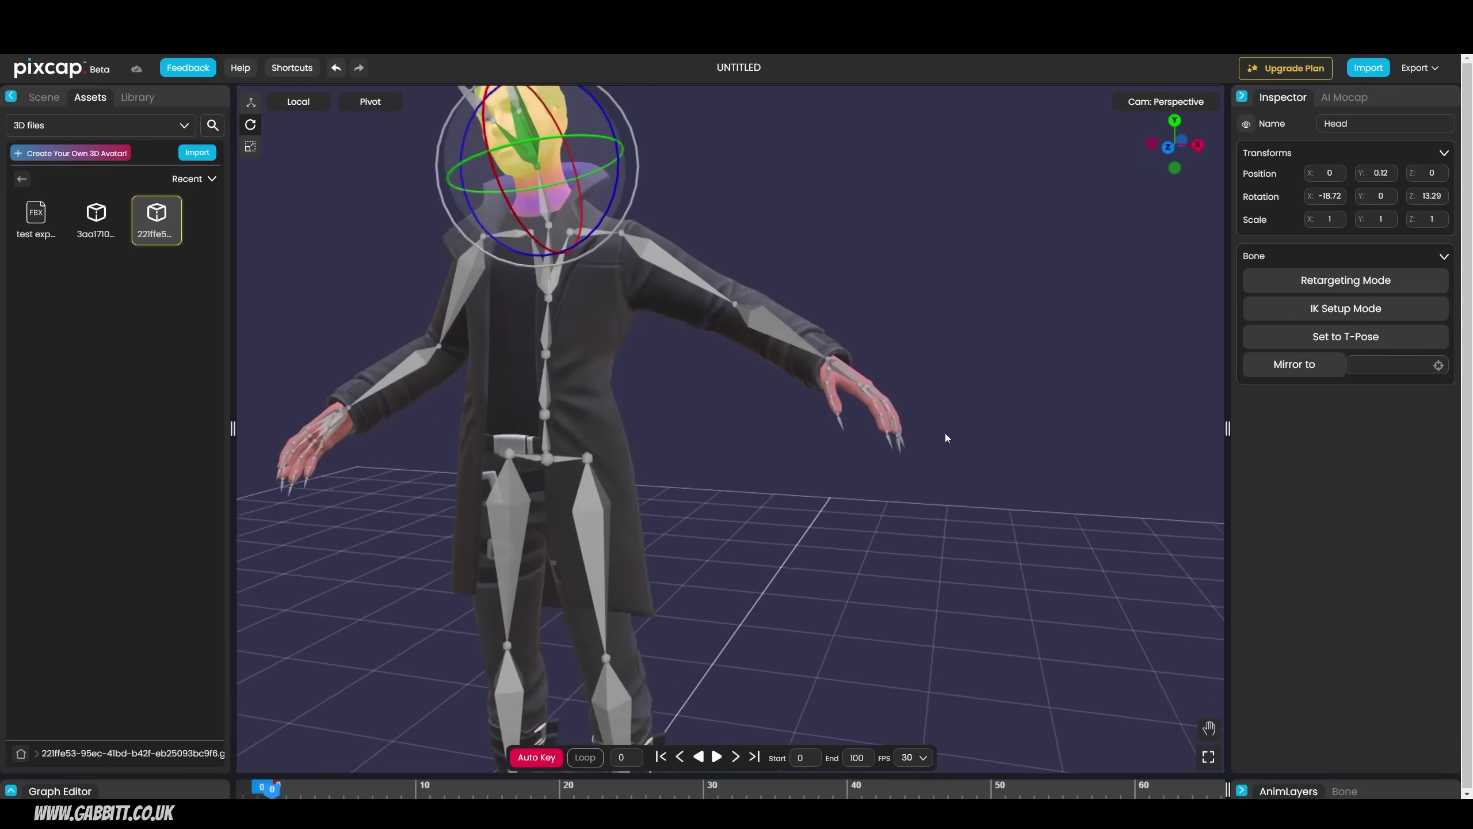
drag(945, 432, 1210, 720)
Curl the left hand's fingers into a fist with the L finger pose sliders.
click(1209, 730)
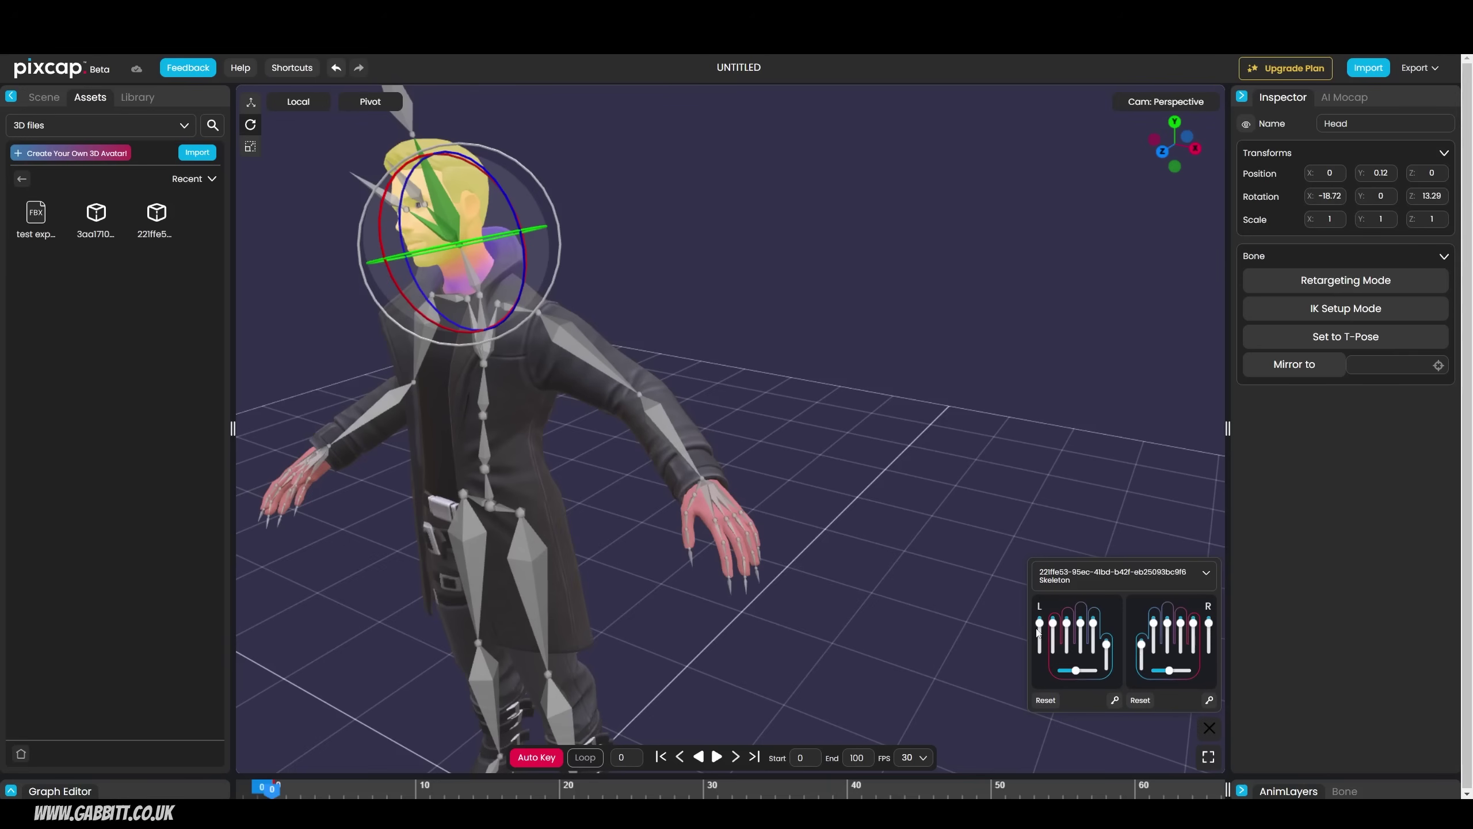
drag(1040, 627, 1109, 650)
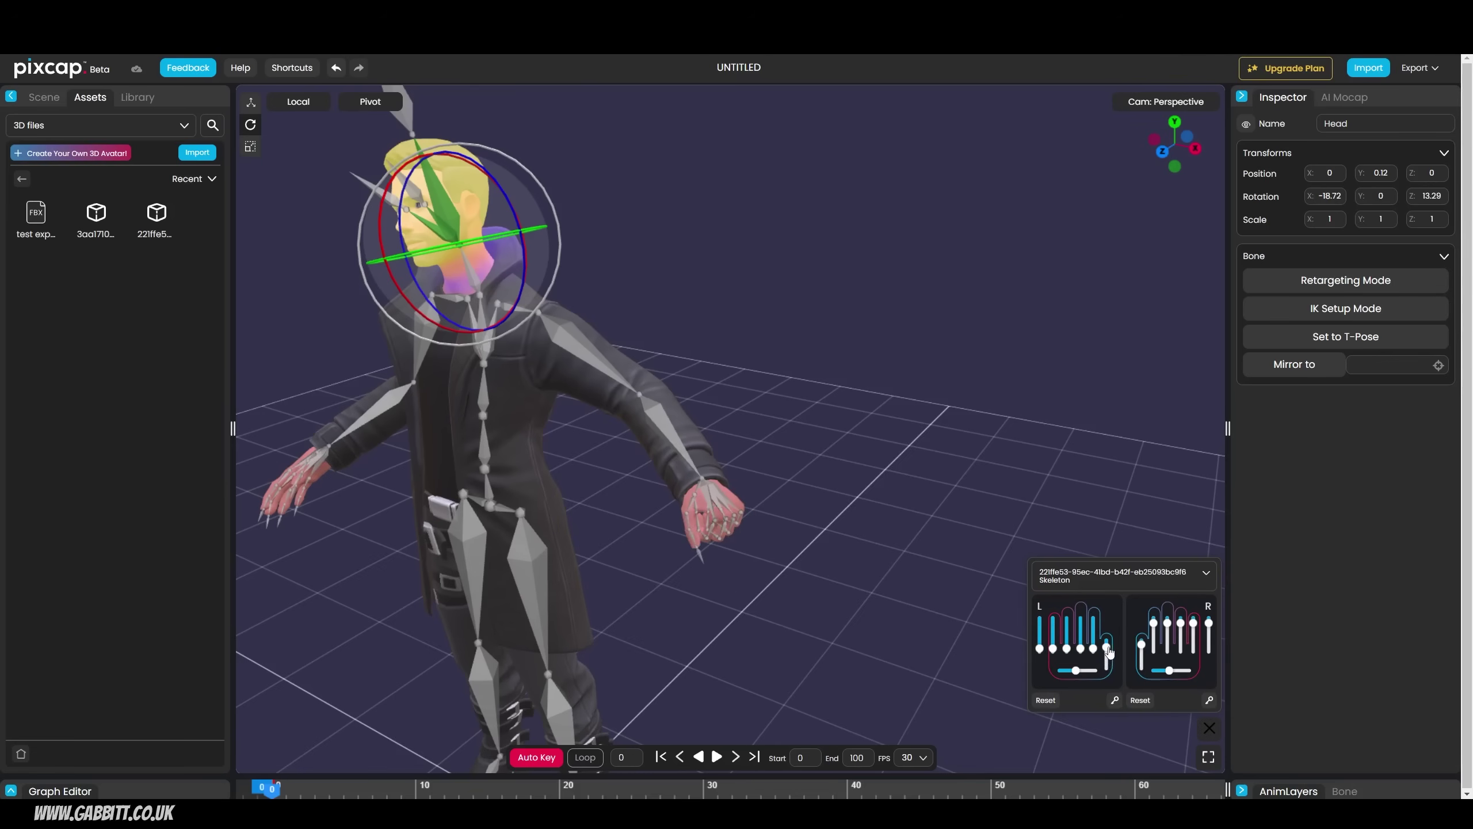
mouse_move(843, 559)
middle_down()
mouse_move(808, 551)
mouse_move(864, 548)
middle_up()
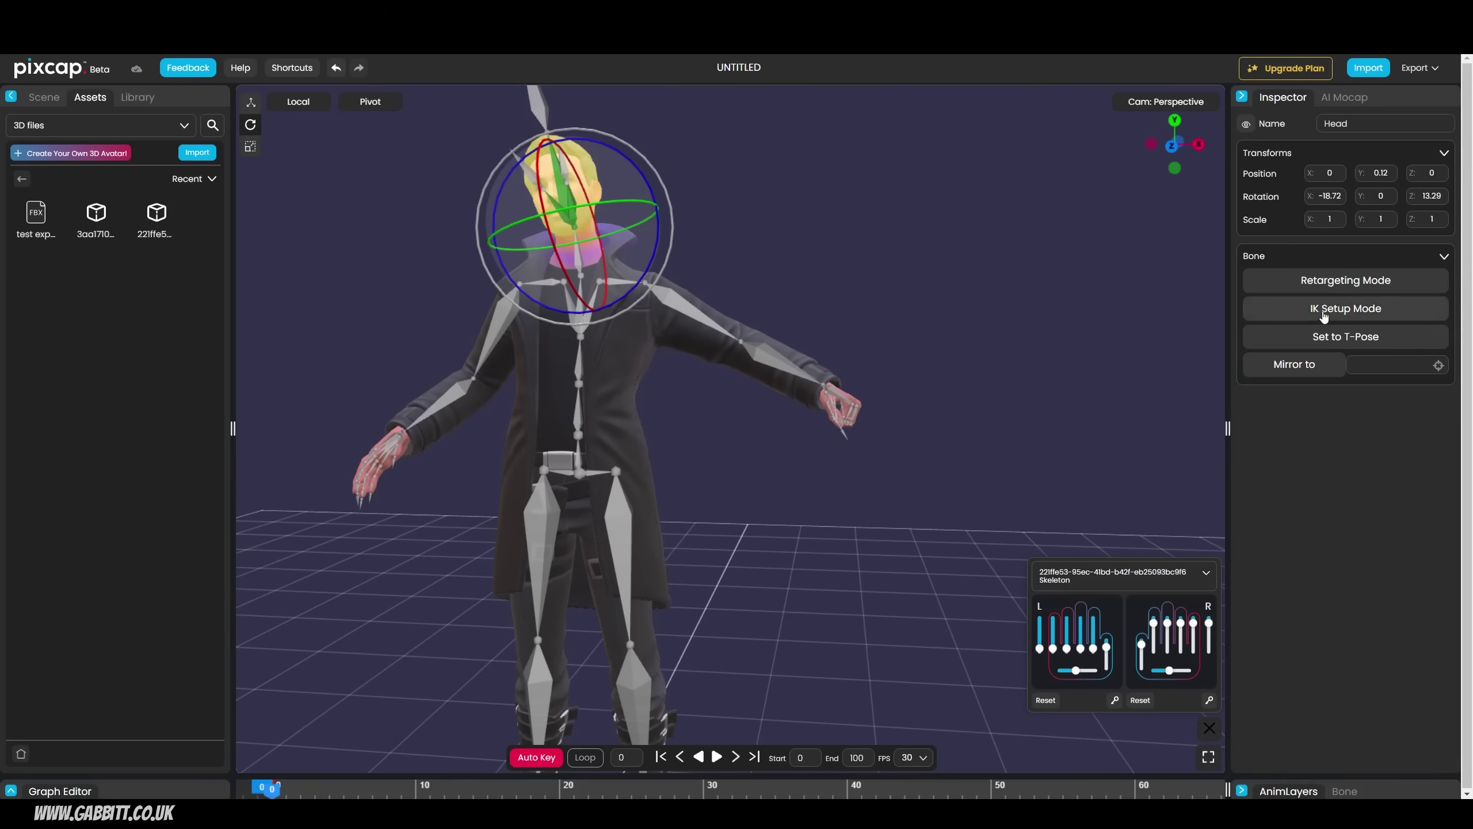
Use the IK Setup wizard to add IK targets for both hands and both feet.
click(1346, 308)
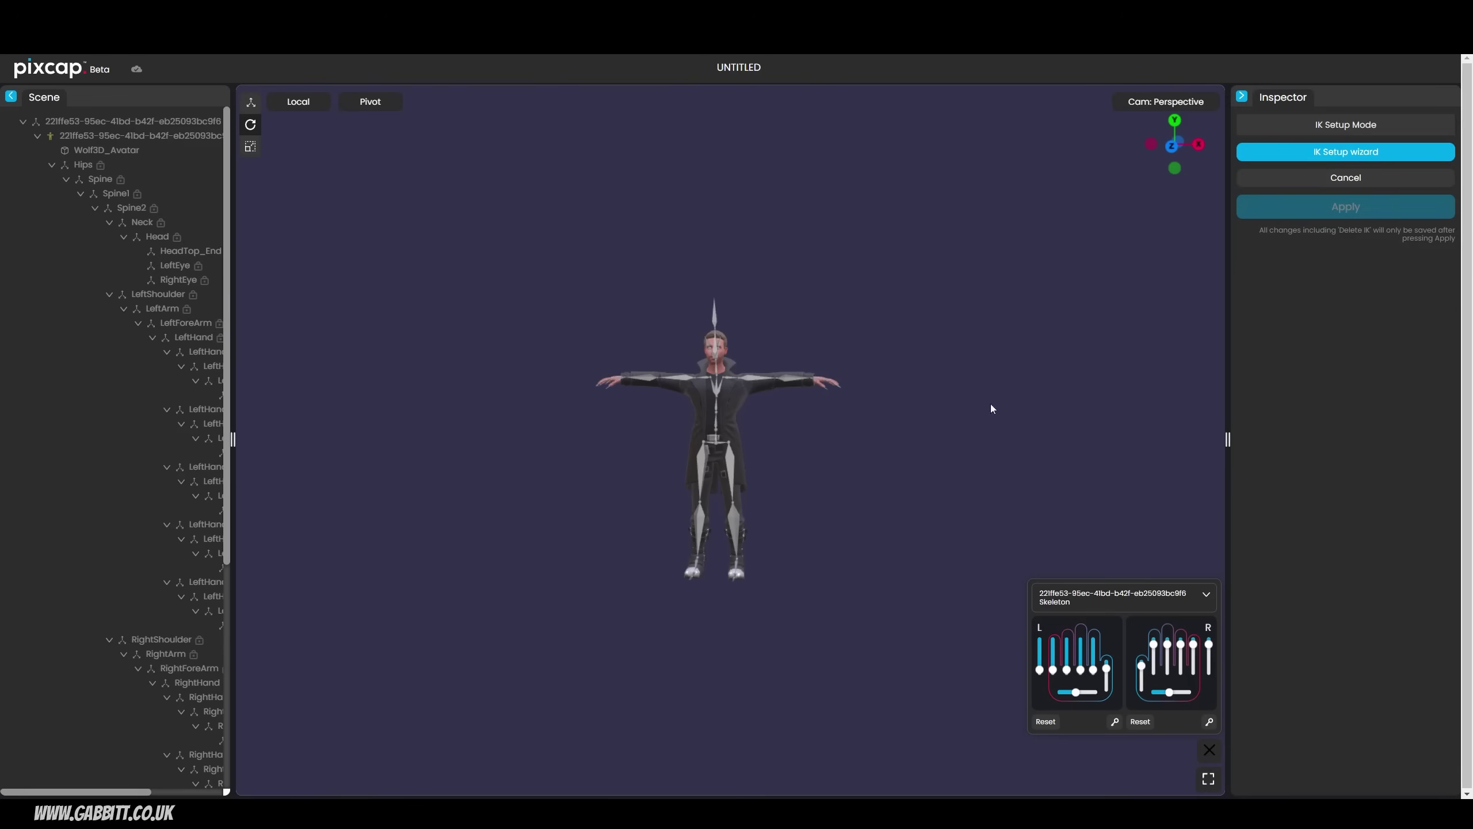
click(1358, 155)
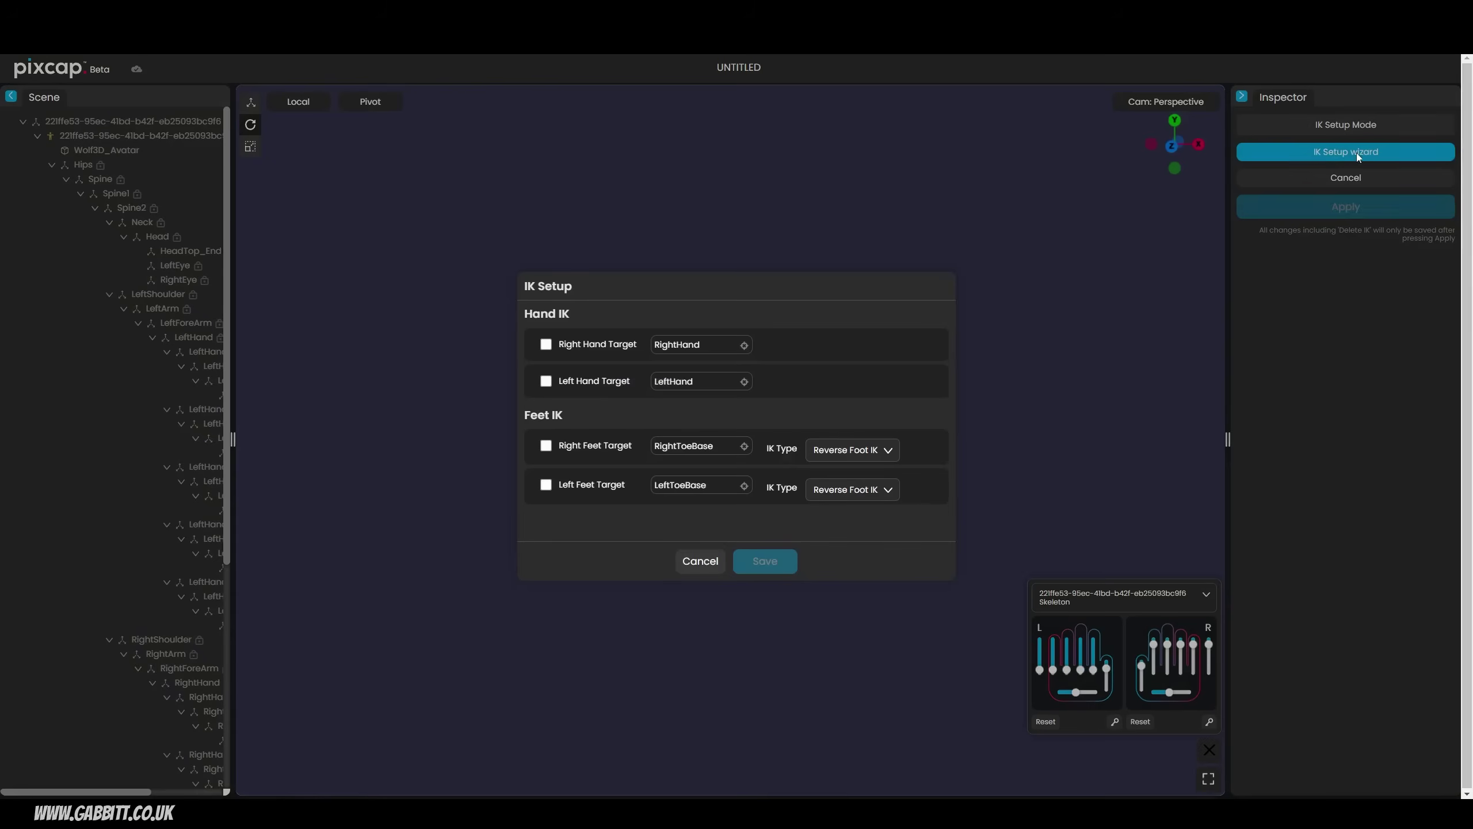
click(546, 344)
click(545, 381)
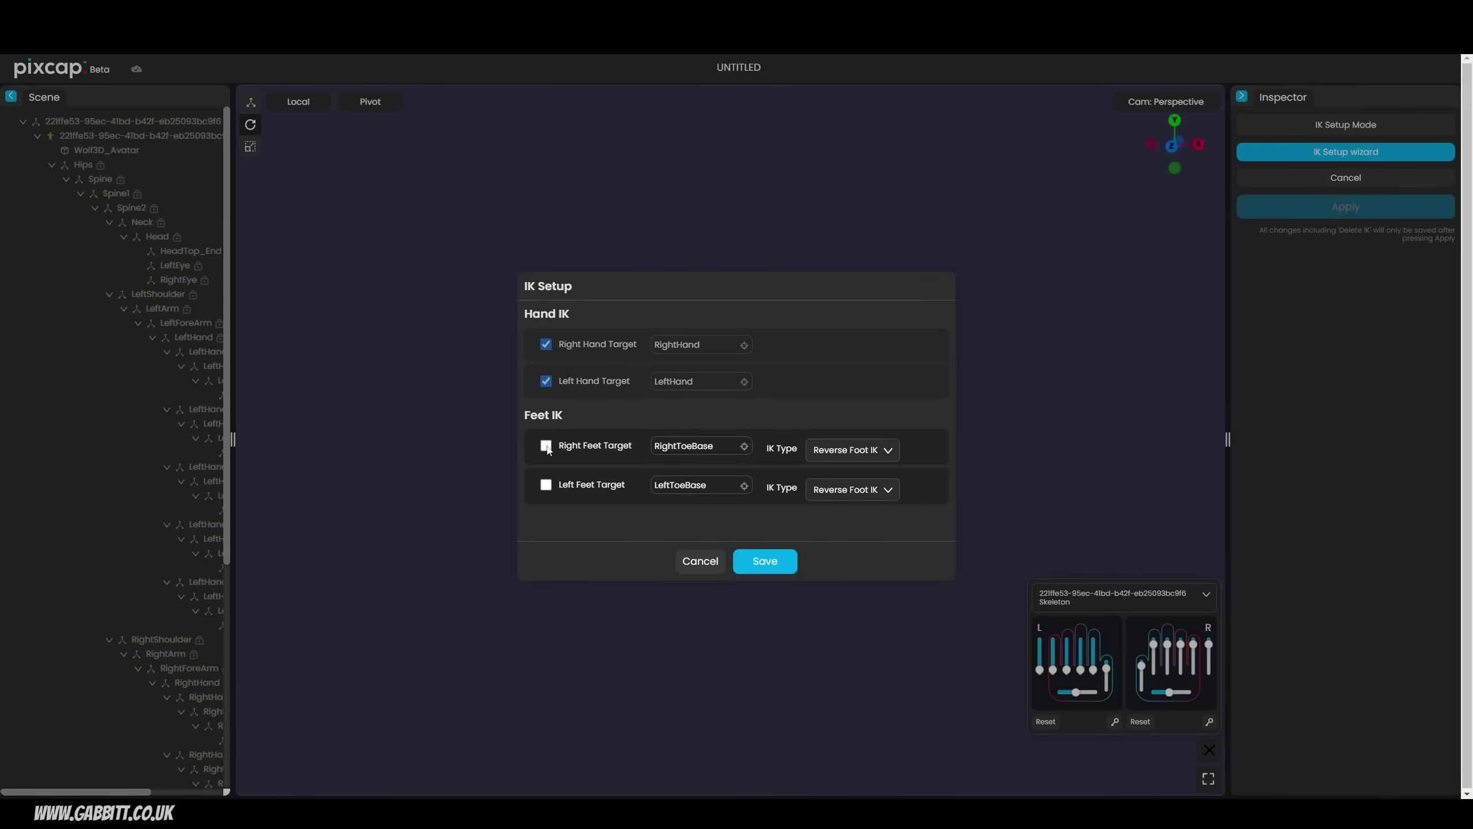
click(546, 445)
click(545, 484)
click(765, 561)
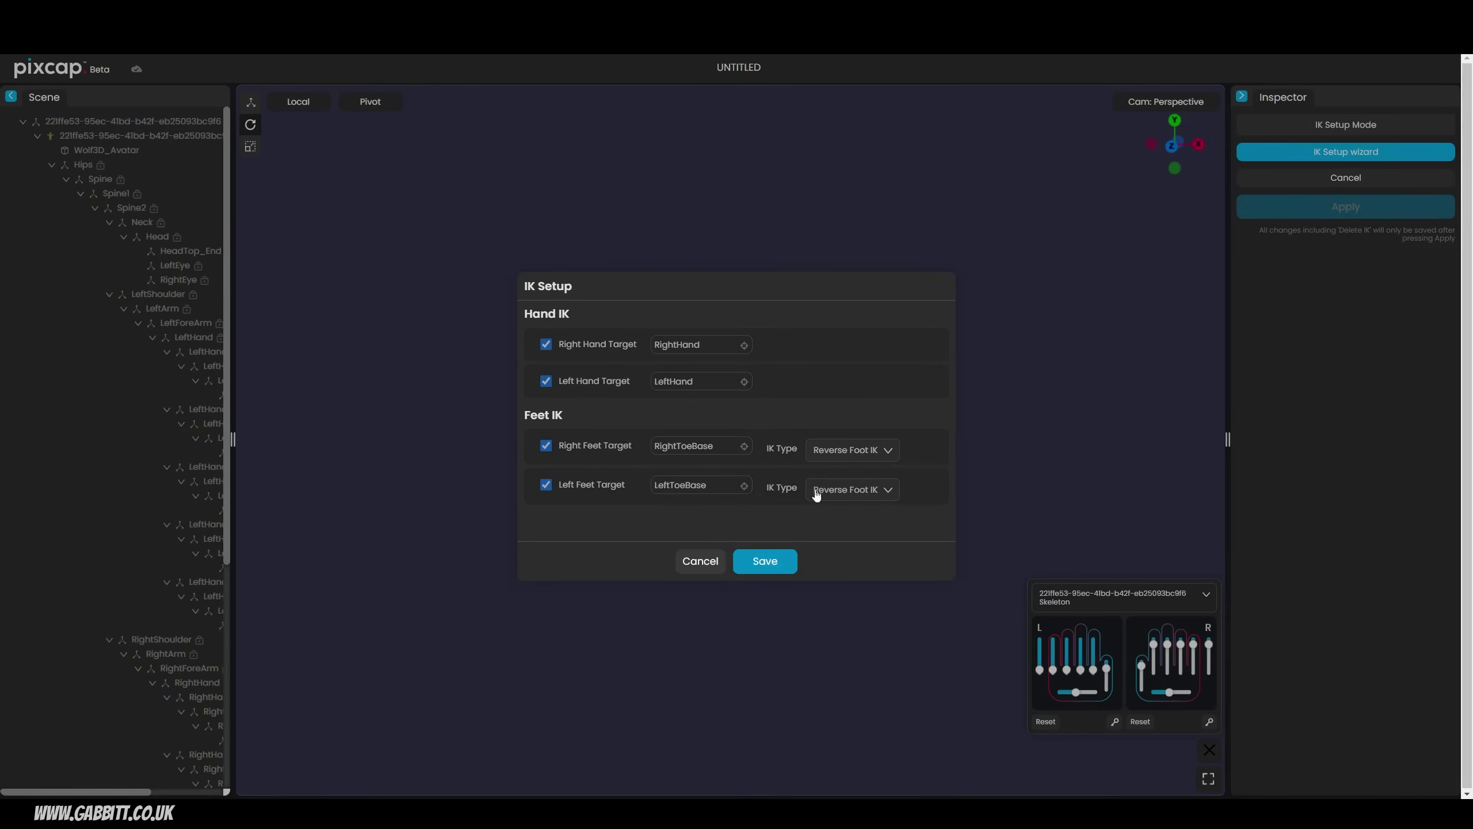
Pull the IK:LeftHand target downward and blend the left arm toward it.
scroll(791, 523, up, 4)
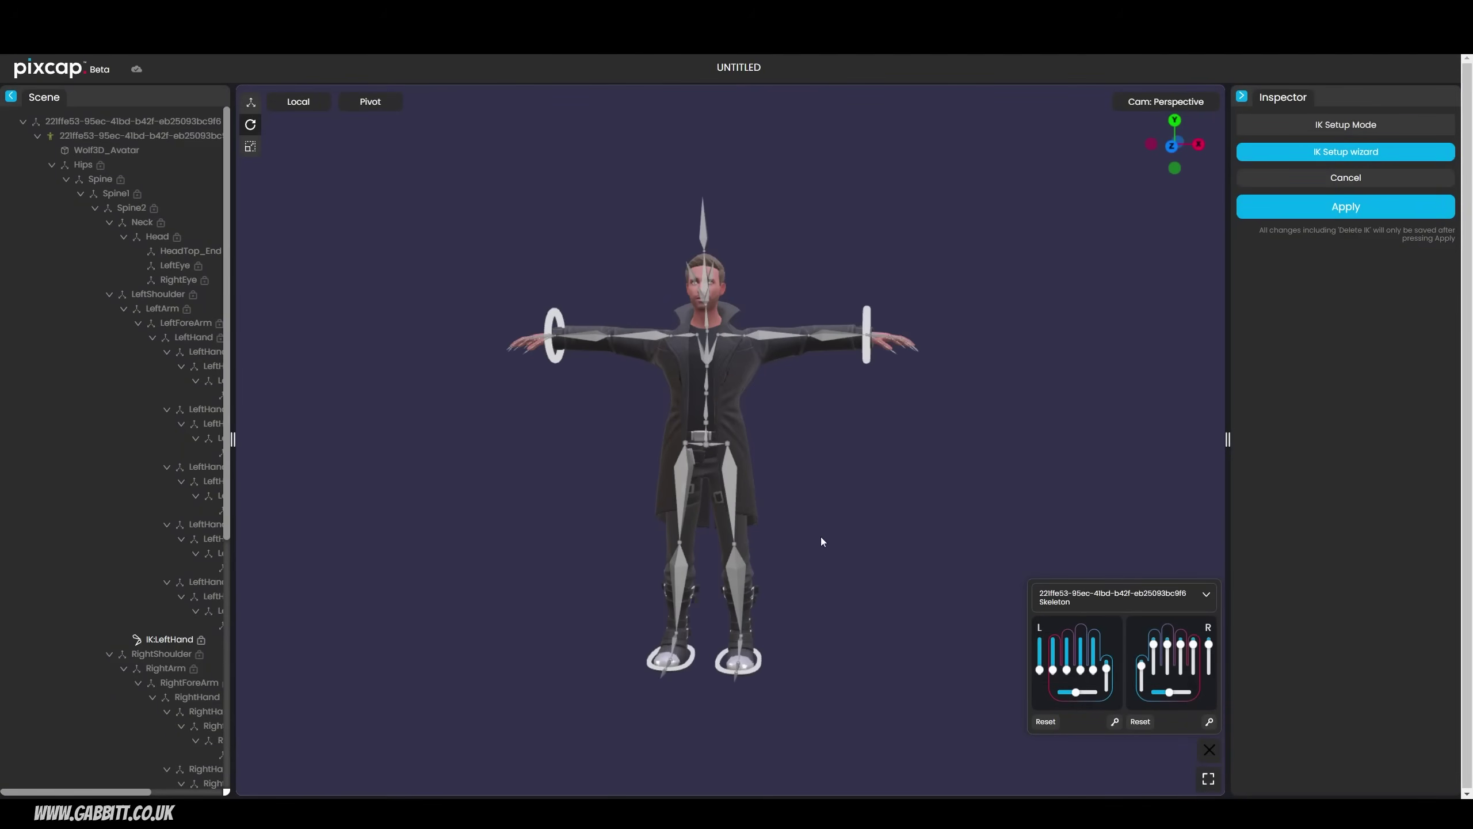
drag(822, 543, 840, 406)
click(888, 342)
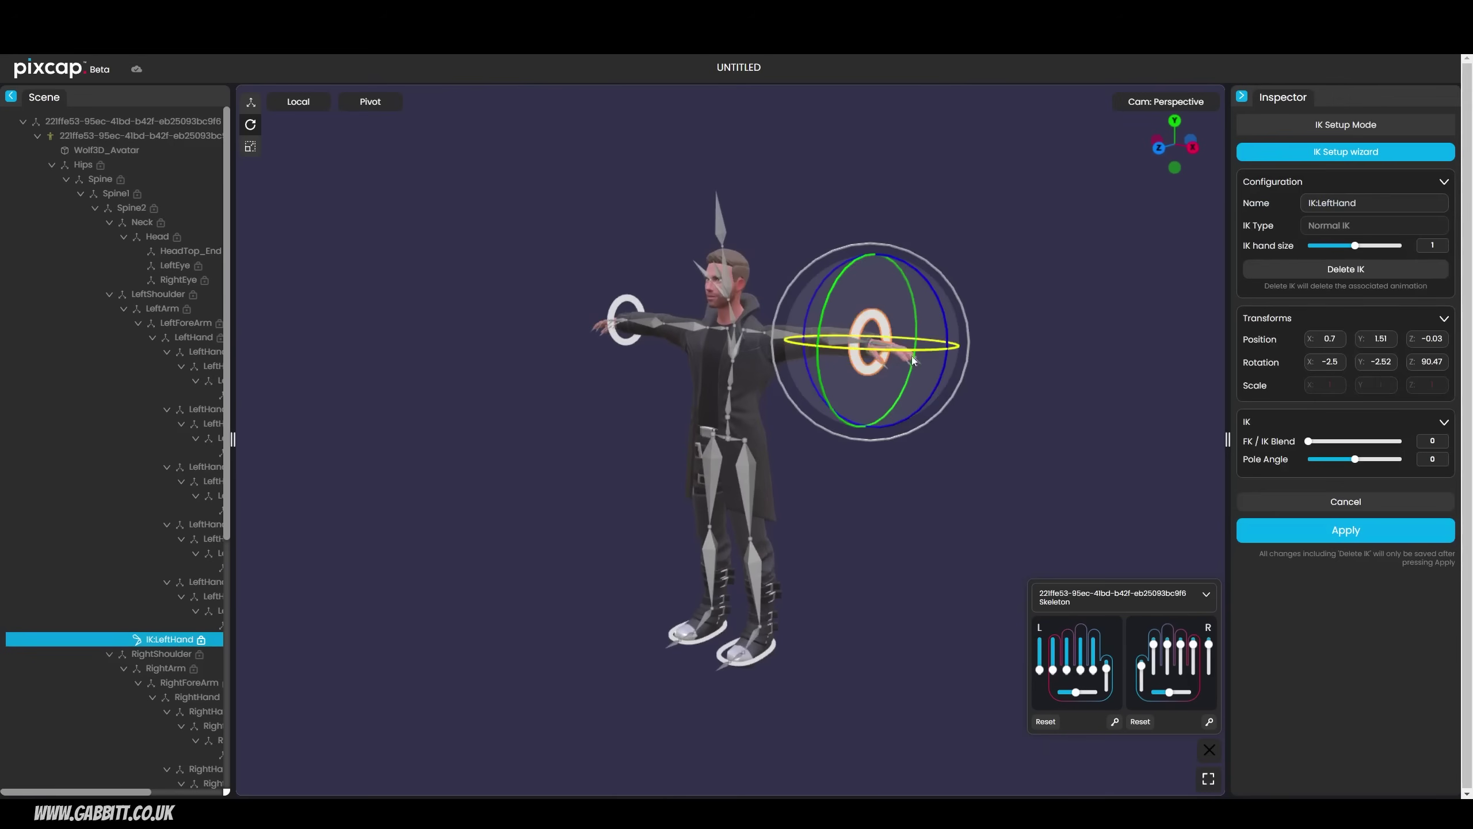
drag(911, 355, 934, 411)
key(w)
drag(865, 331, 851, 419)
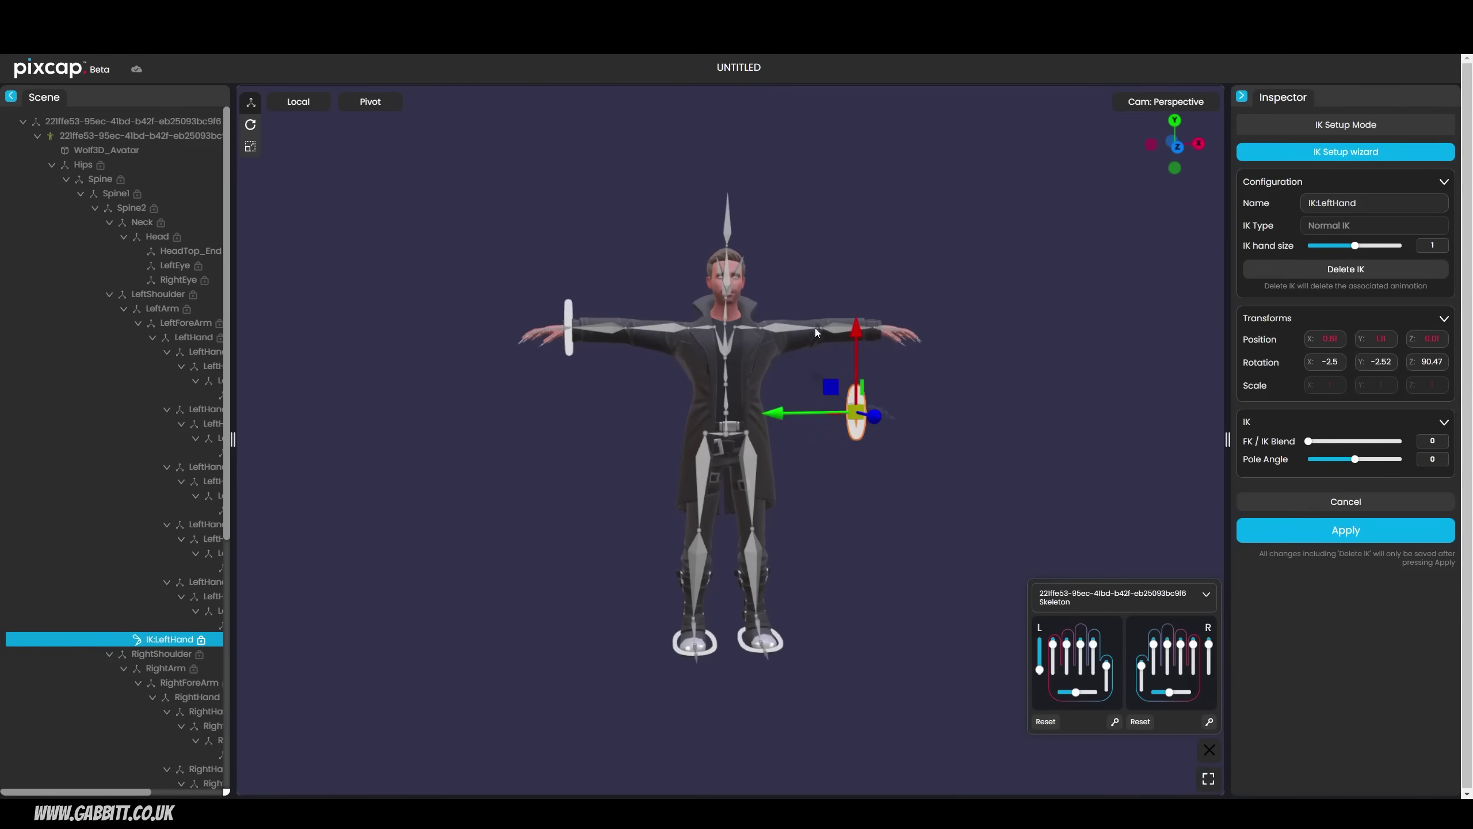
drag(1311, 445, 1409, 447)
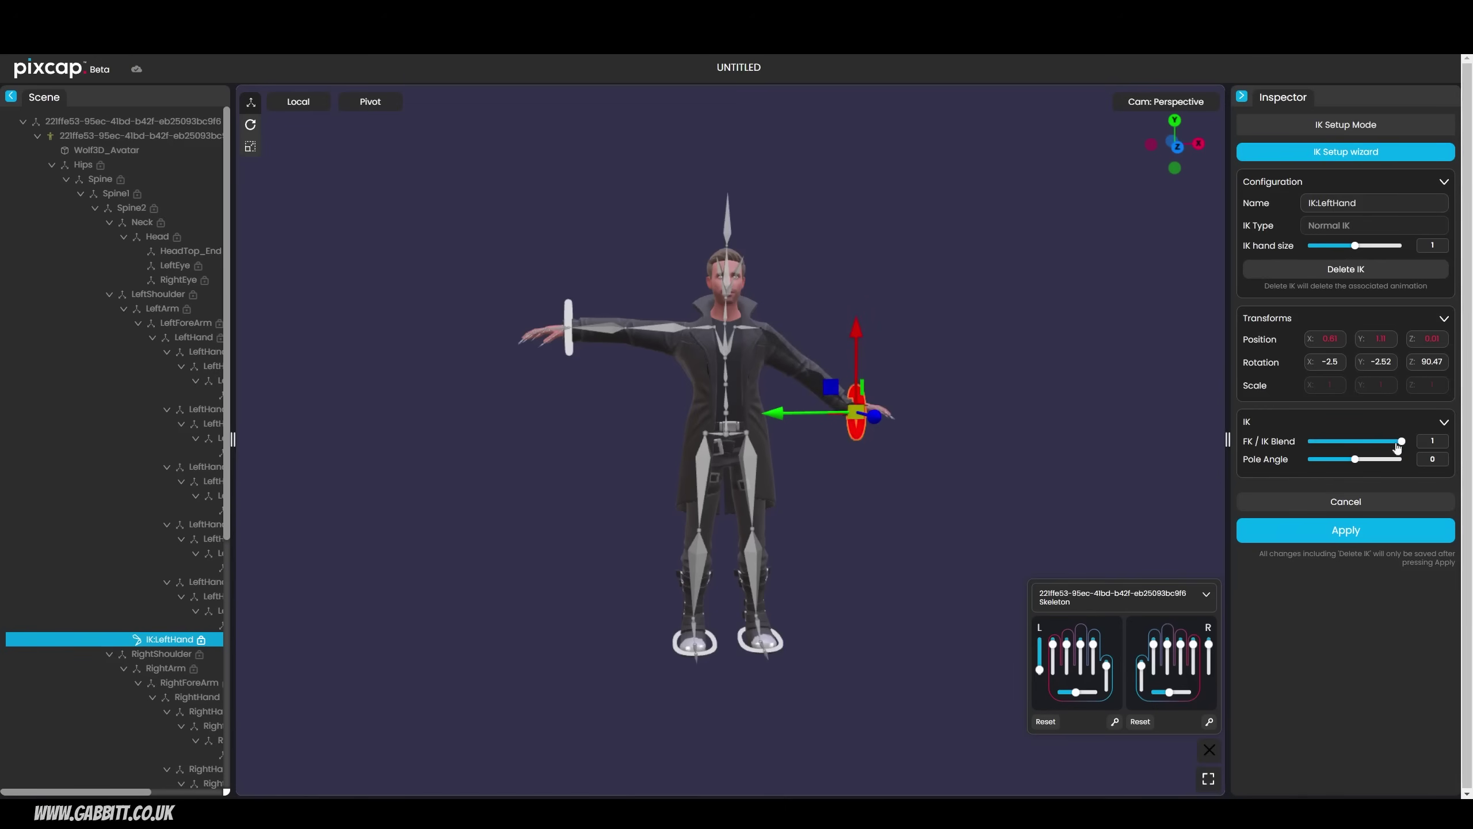
Shift the left foot's reverse-foot back pivot (RF_Back) slightly at the heel.
key(e)
drag(884, 380, 798, 677)
click(789, 683)
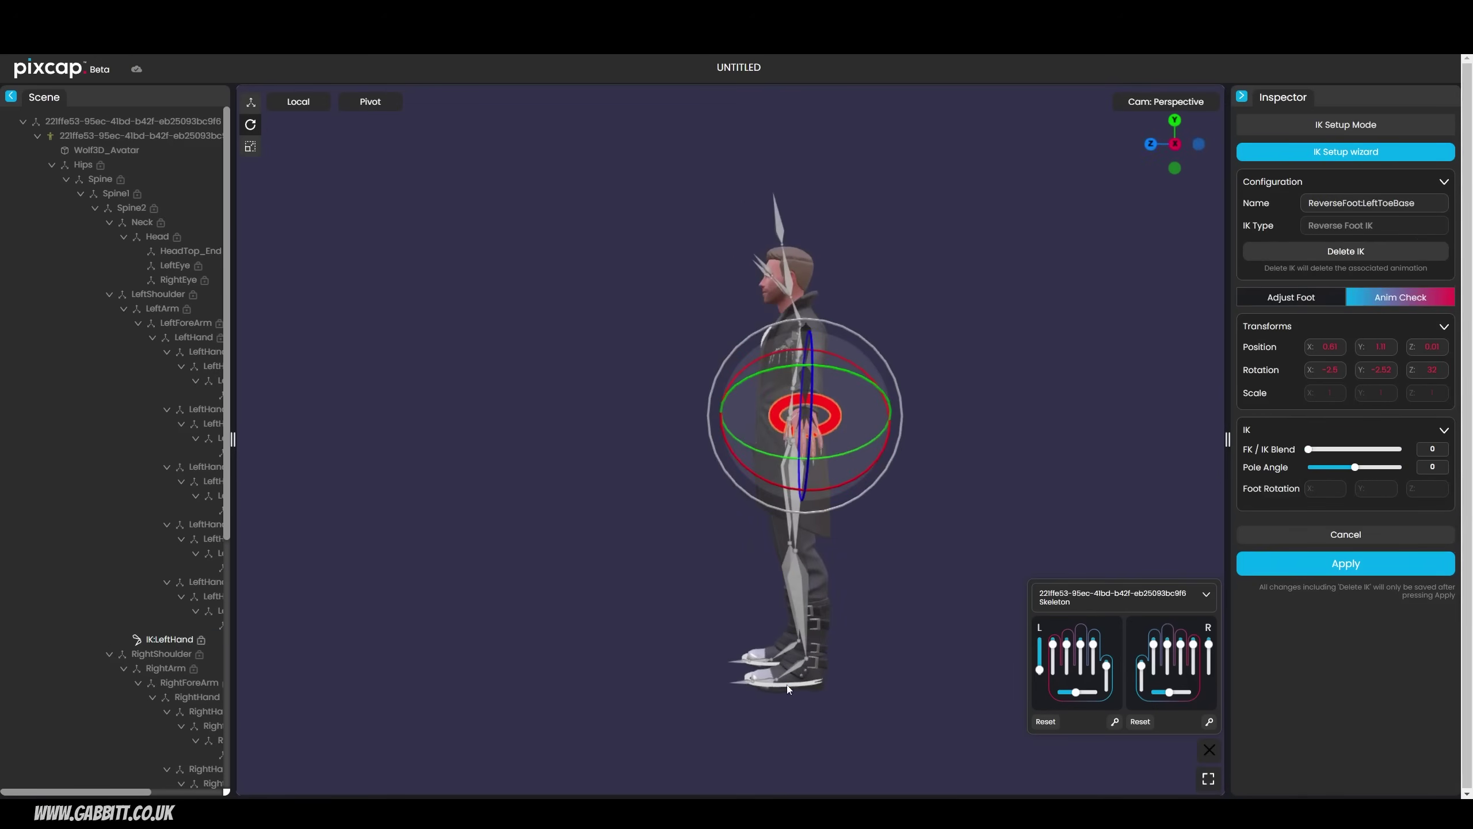
click(1289, 299)
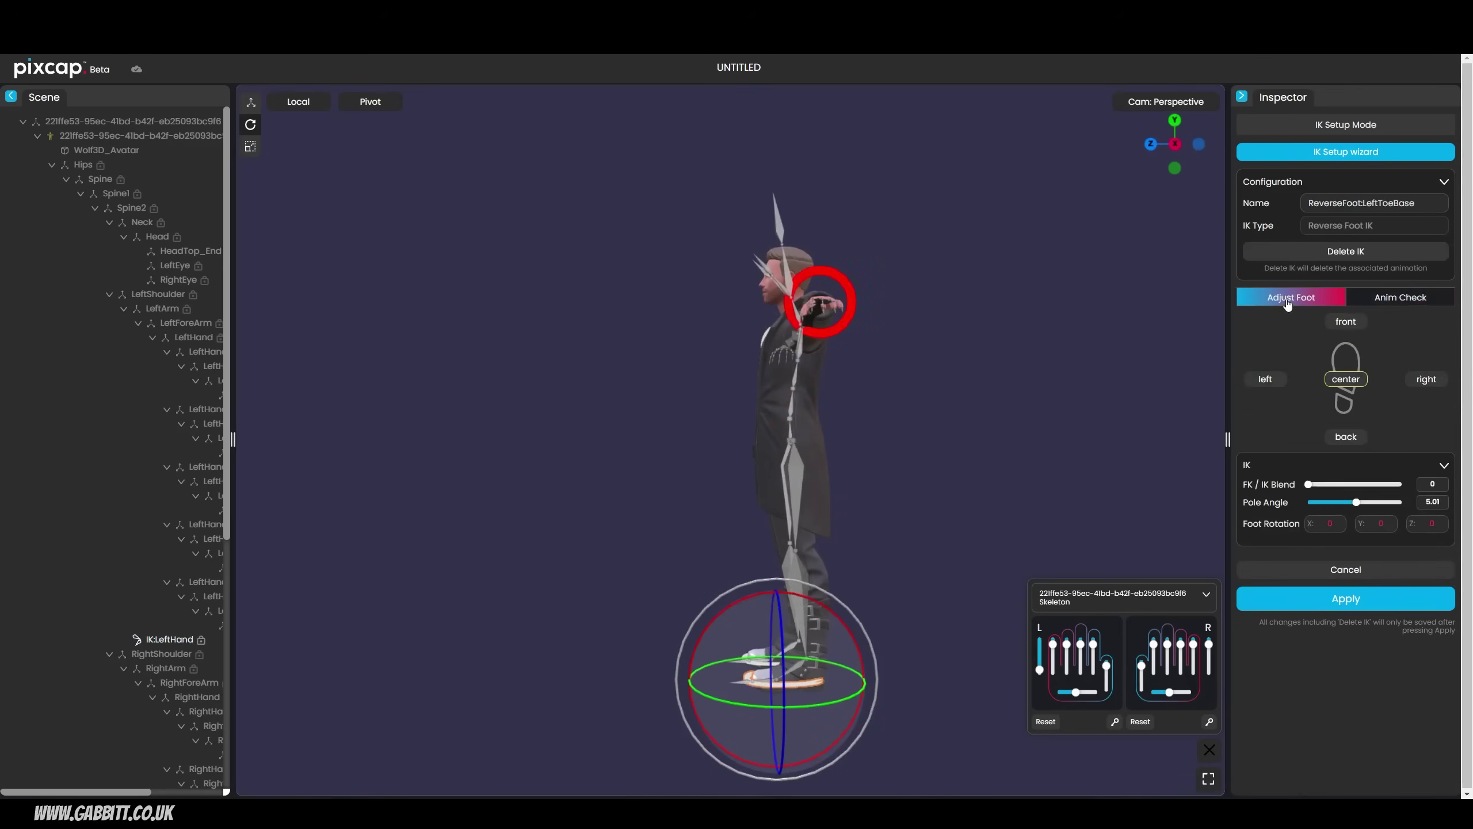
click(1350, 442)
key(w)
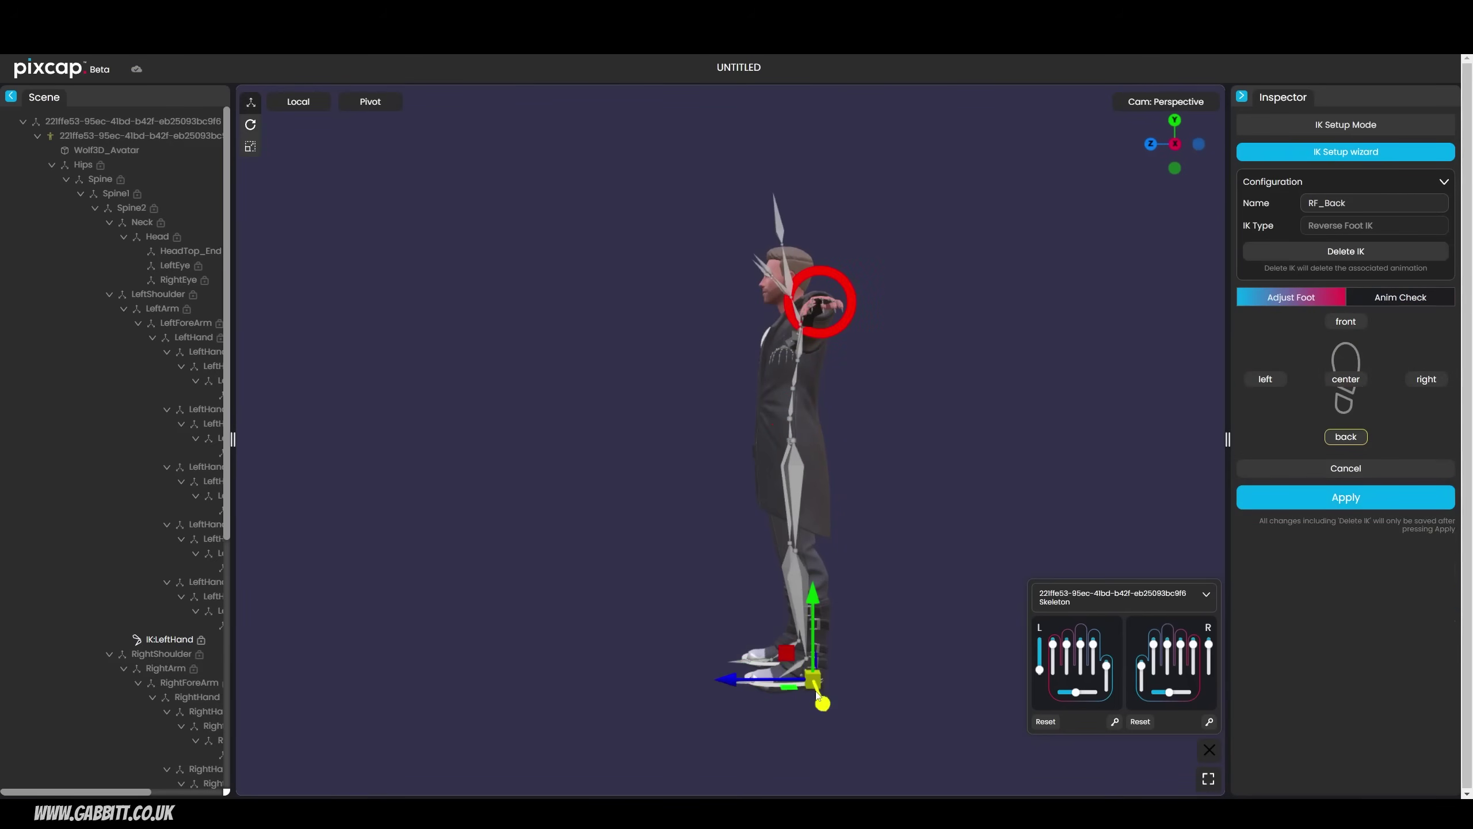
drag(728, 682, 737, 683)
drag(744, 737, 659, 731)
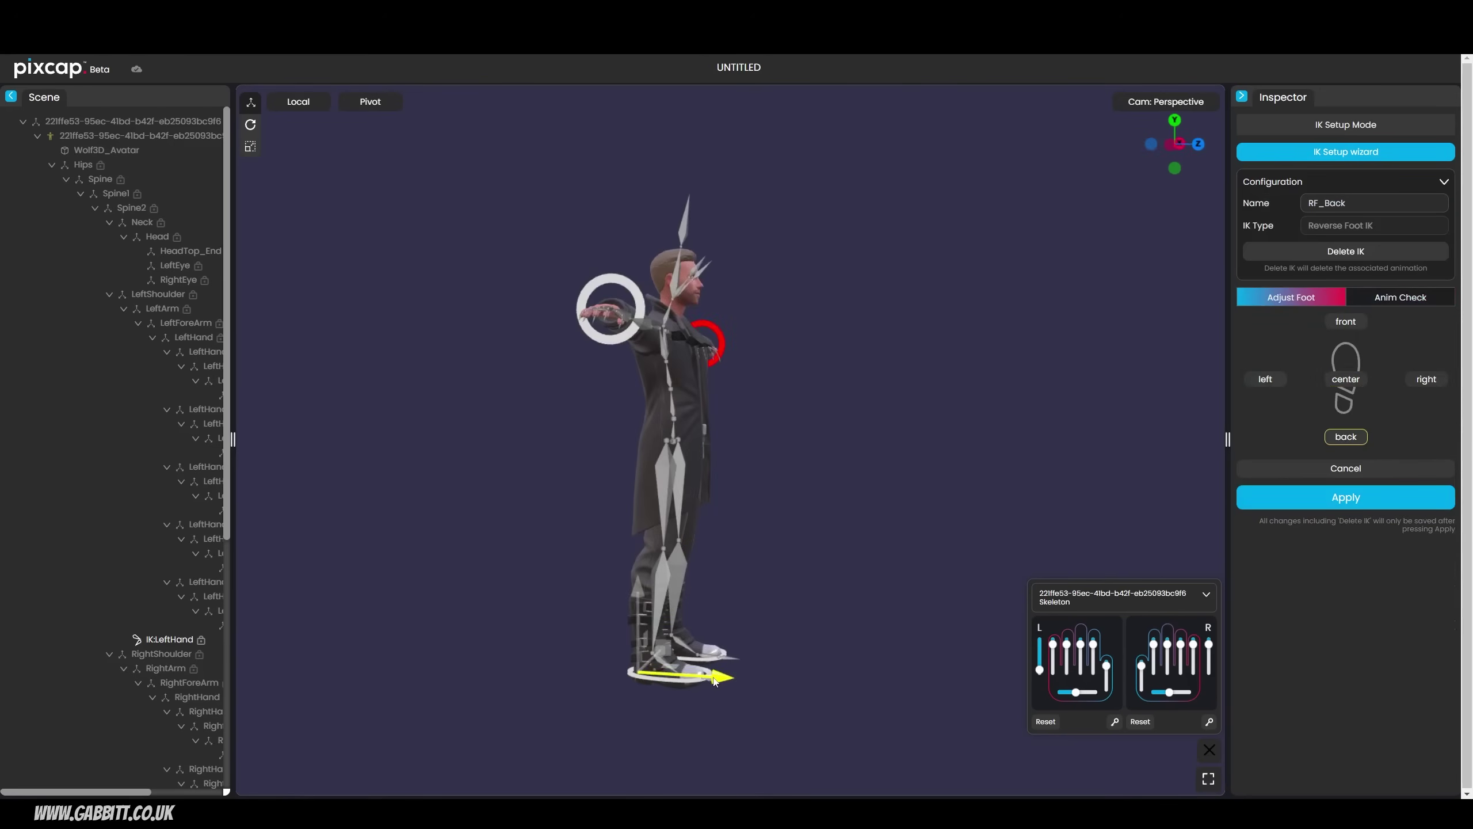
click(1331, 500)
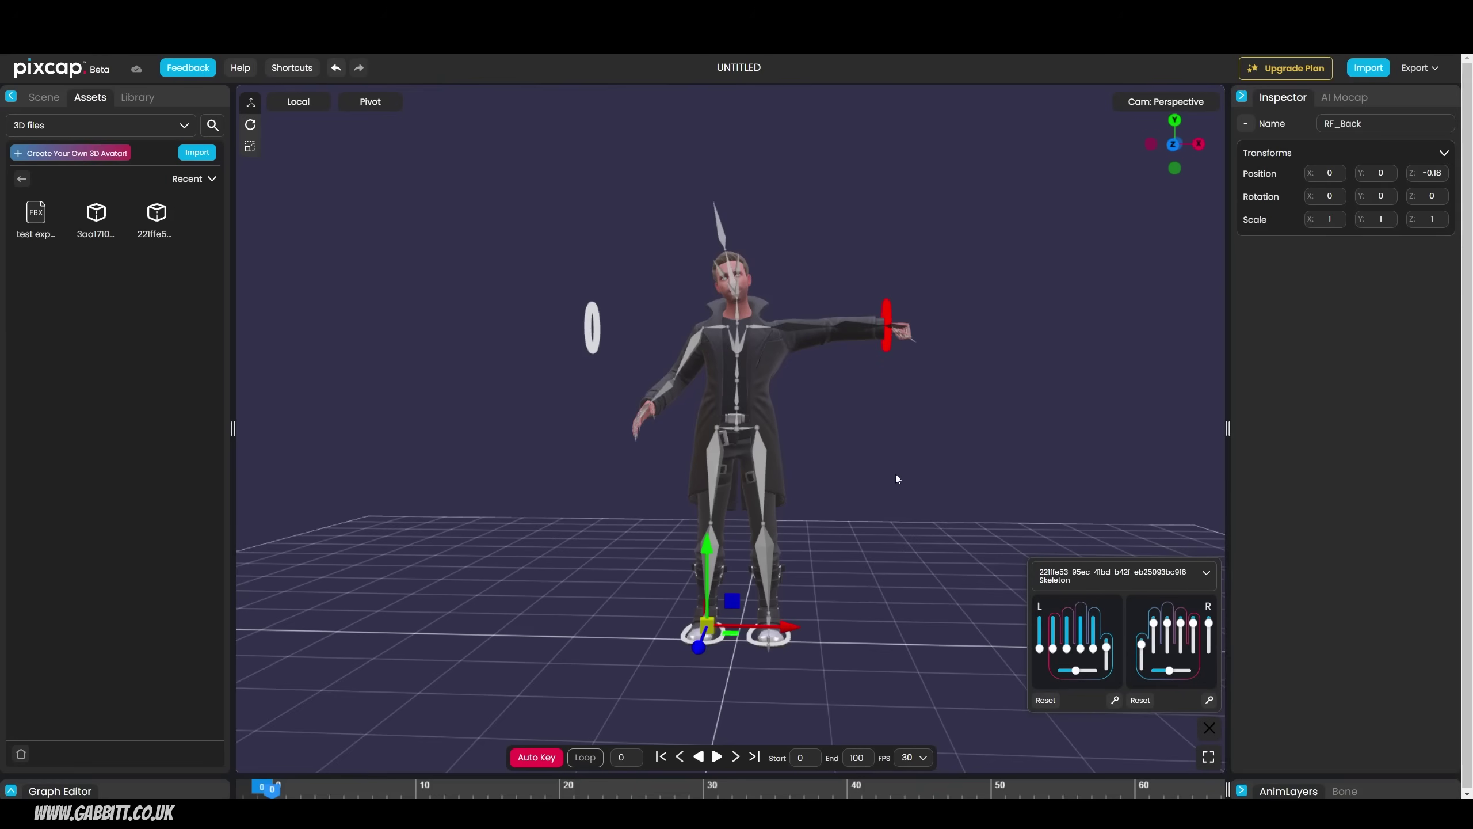
click(592, 338)
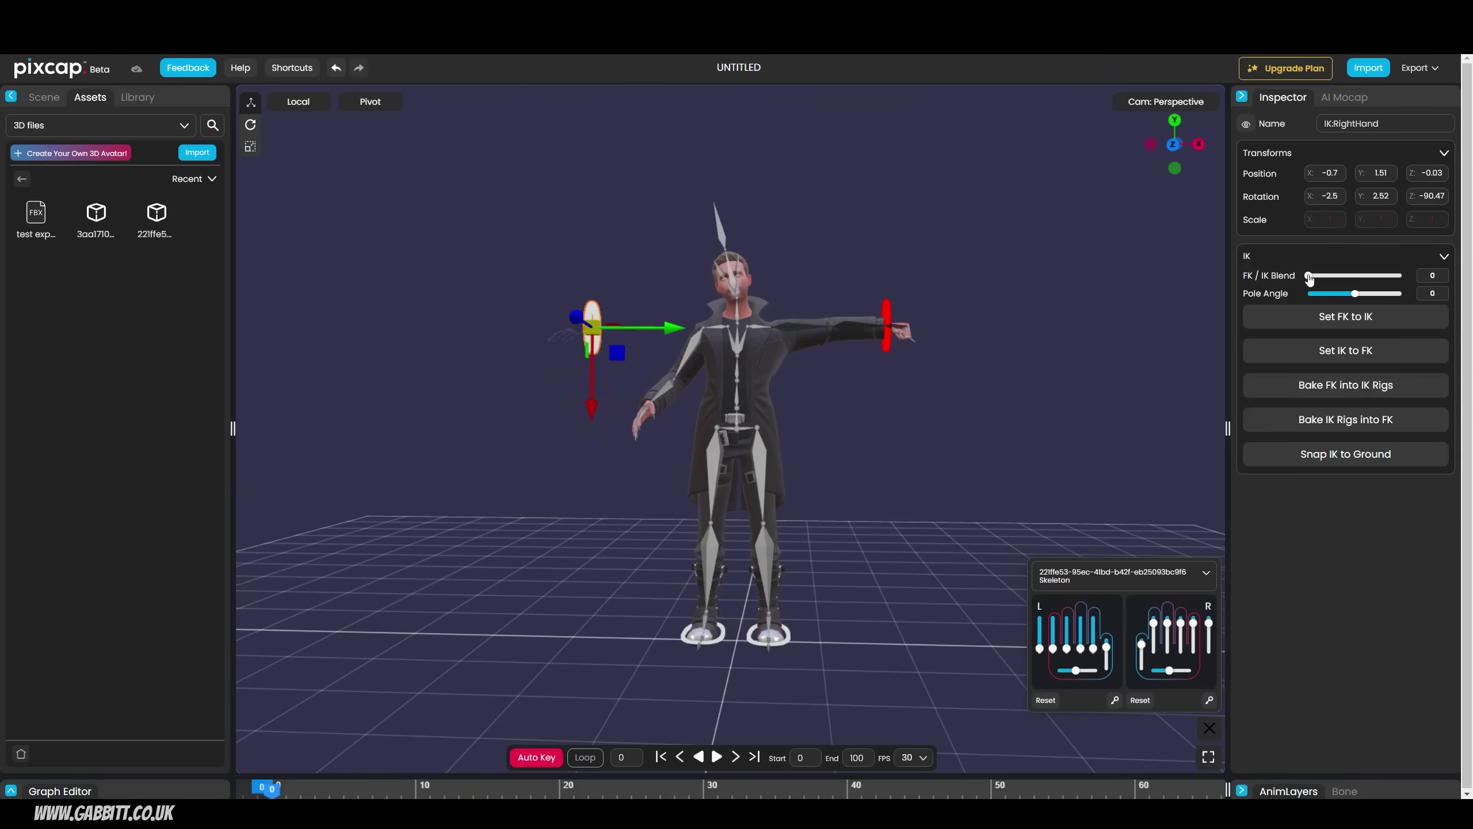
drag(1310, 278, 1245, 320)
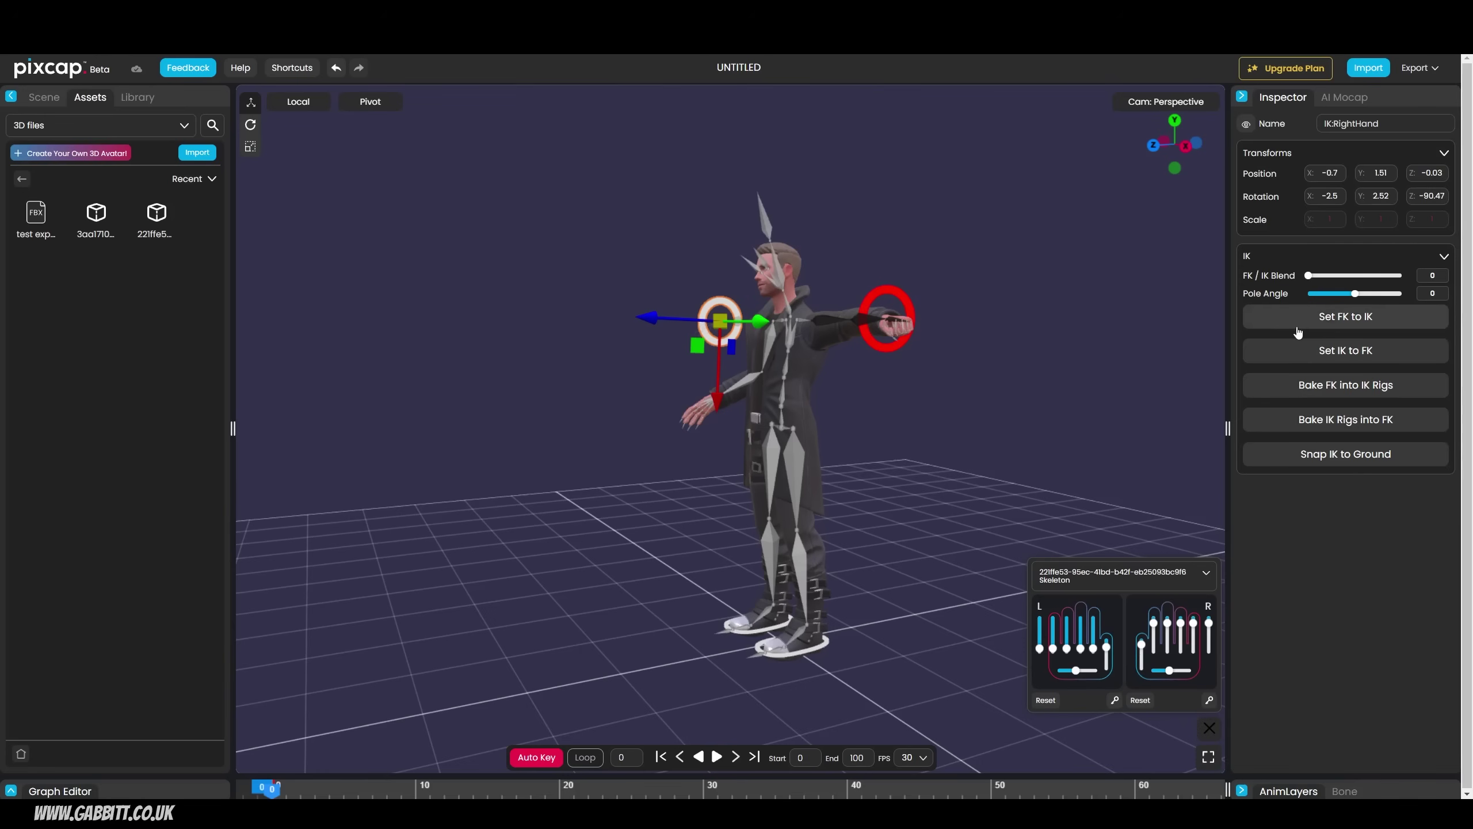
click(821, 649)
drag(880, 664, 843, 647)
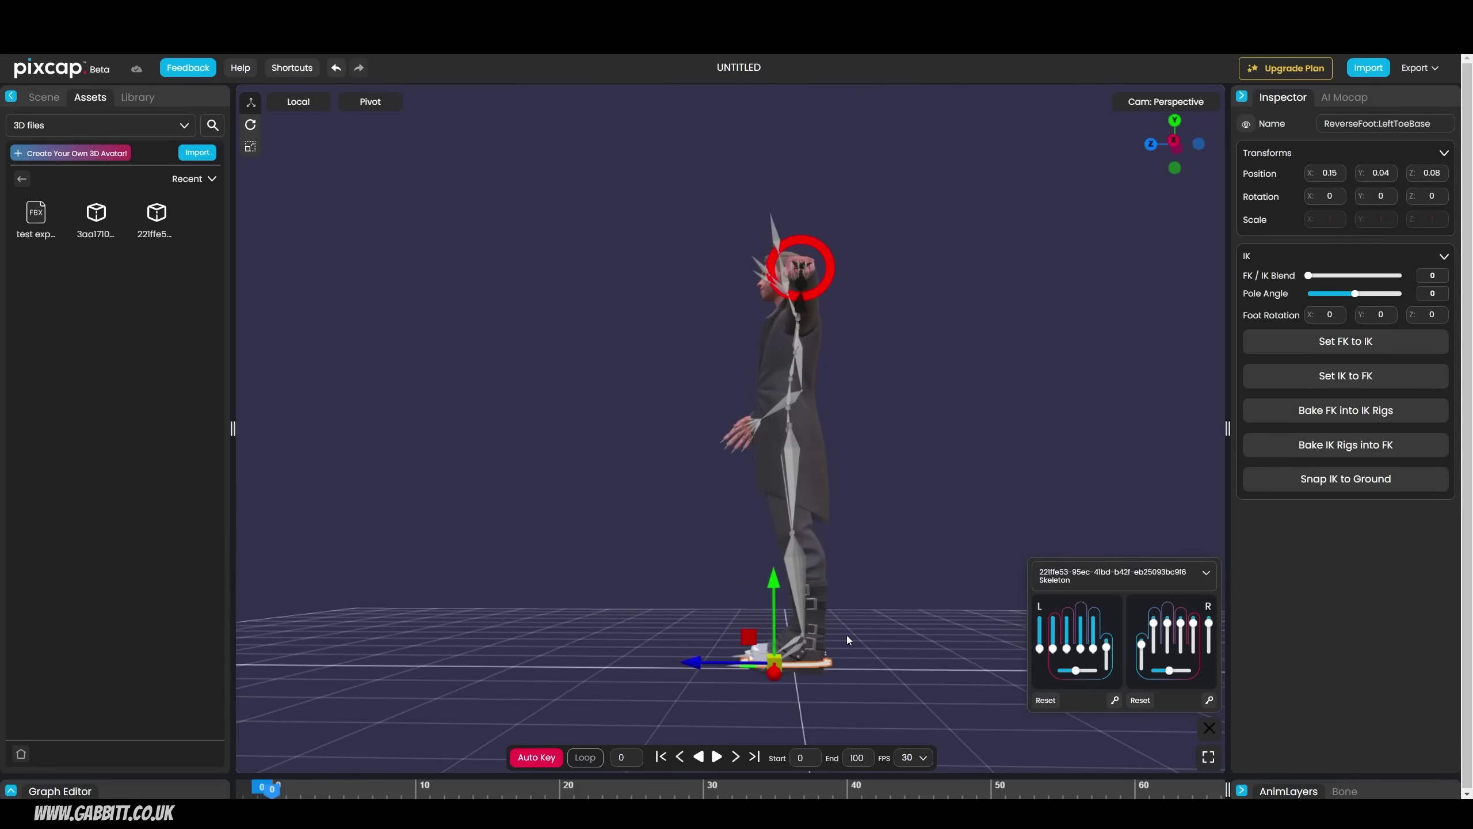
drag(846, 635, 904, 587)
Set a foot IK control's FK/IK Blend to 1 so the legs are fully IK.
click(778, 421)
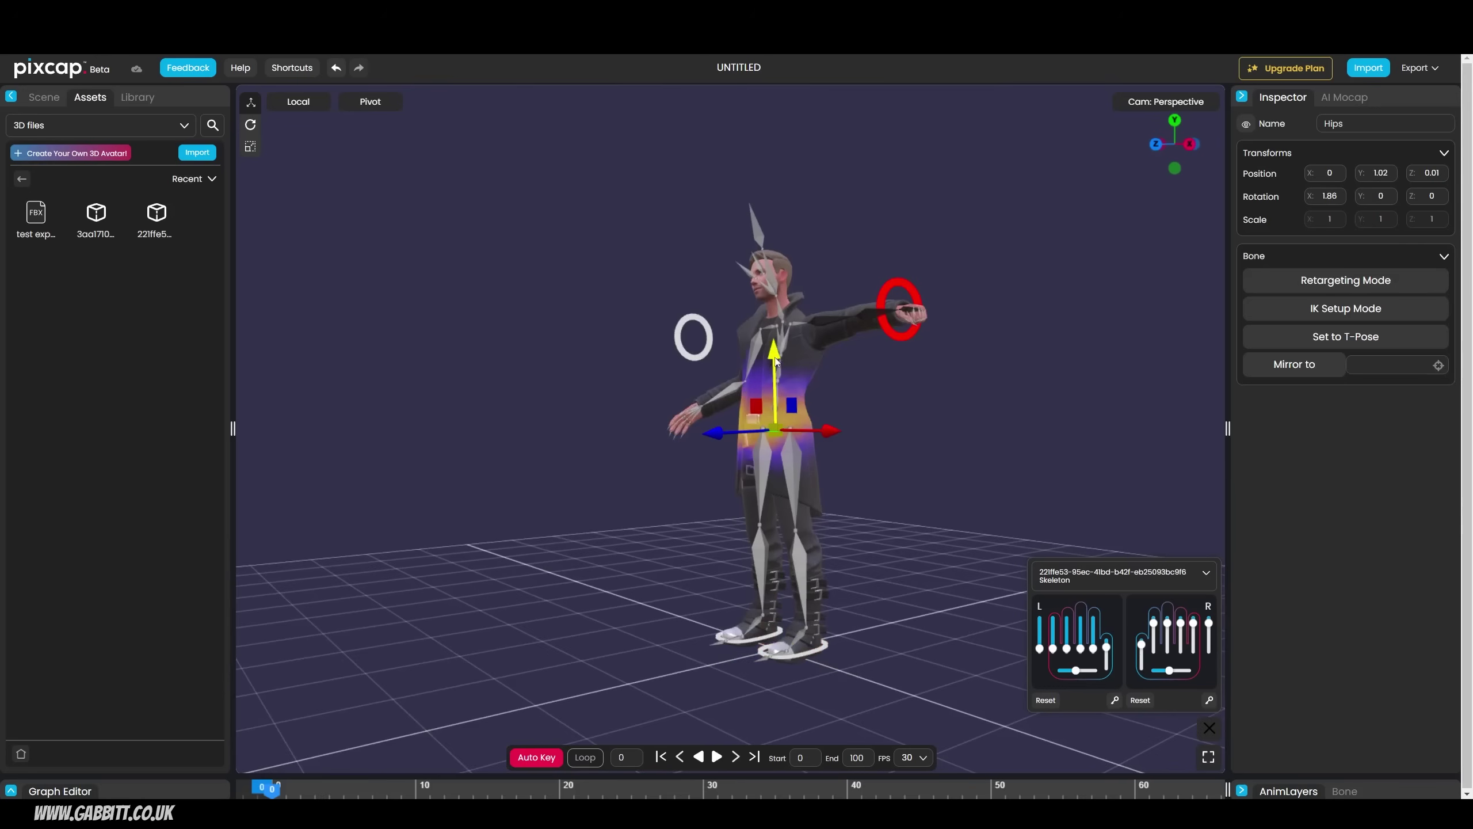
click(742, 638)
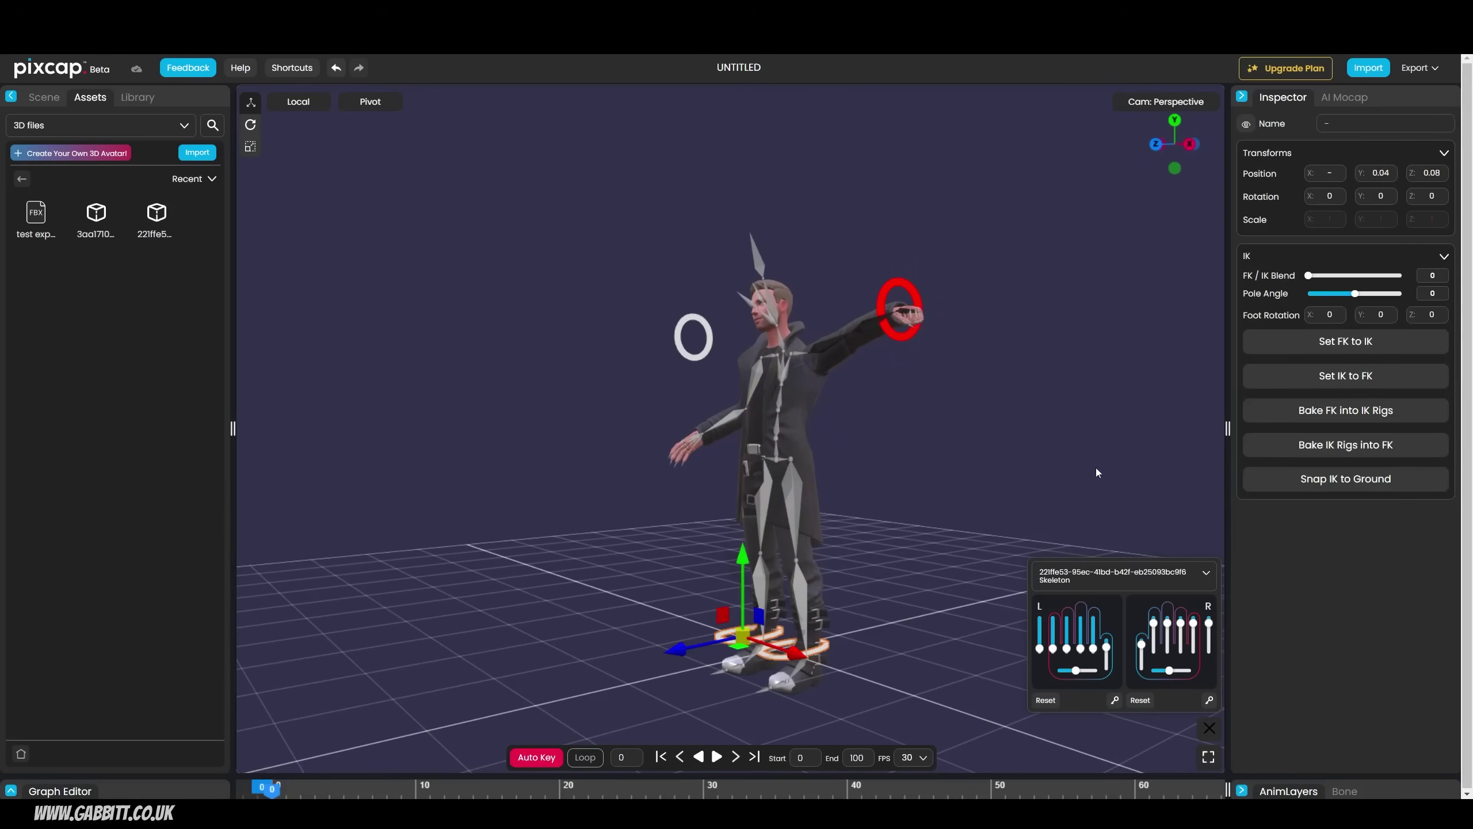
drag(1311, 276, 1402, 276)
drag(955, 557, 882, 586)
Move a foot IK control to reposition the leg and lower the hips to Y 0.85.
click(803, 450)
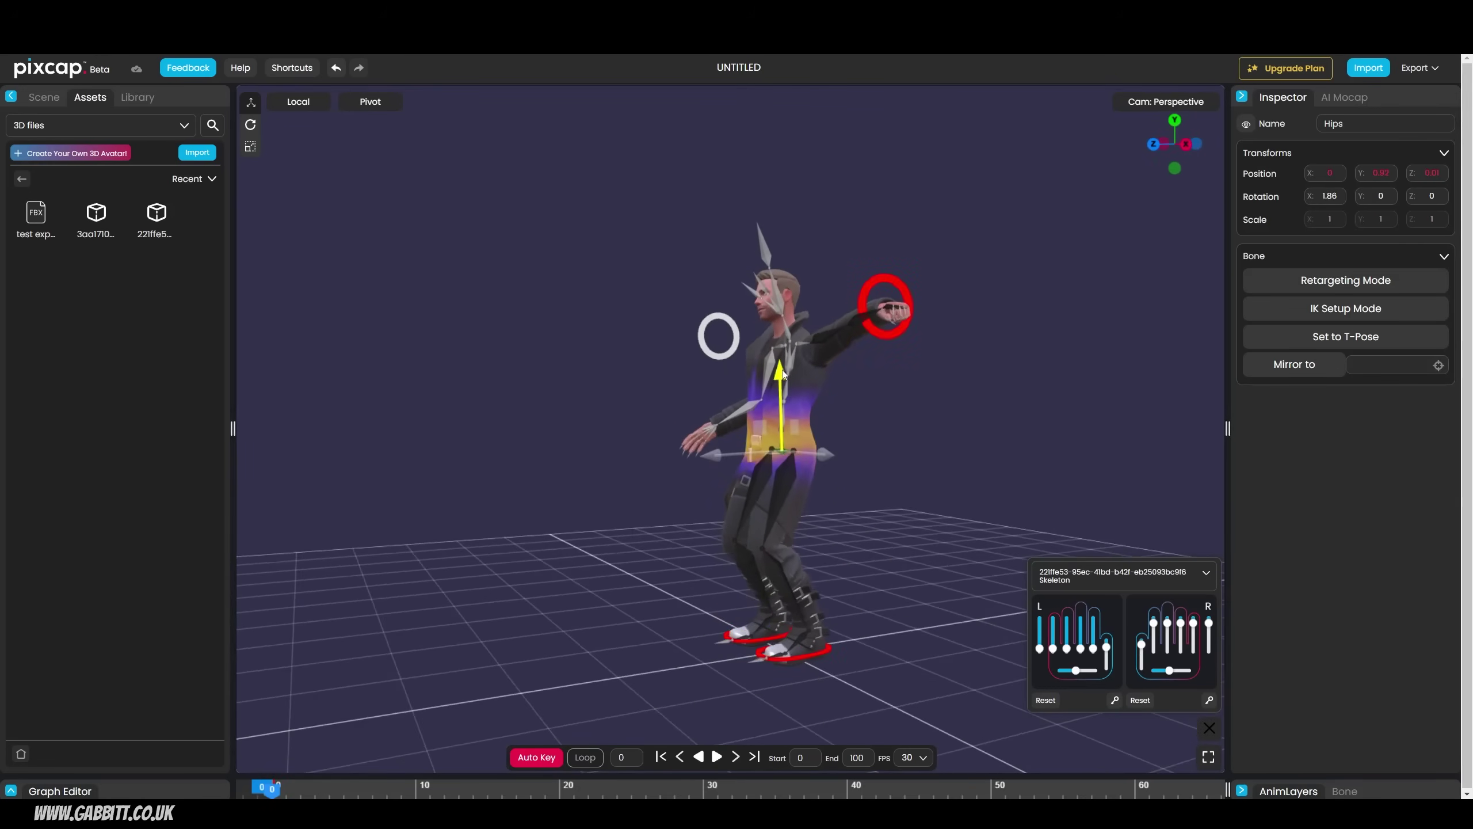
click(835, 647)
click(748, 661)
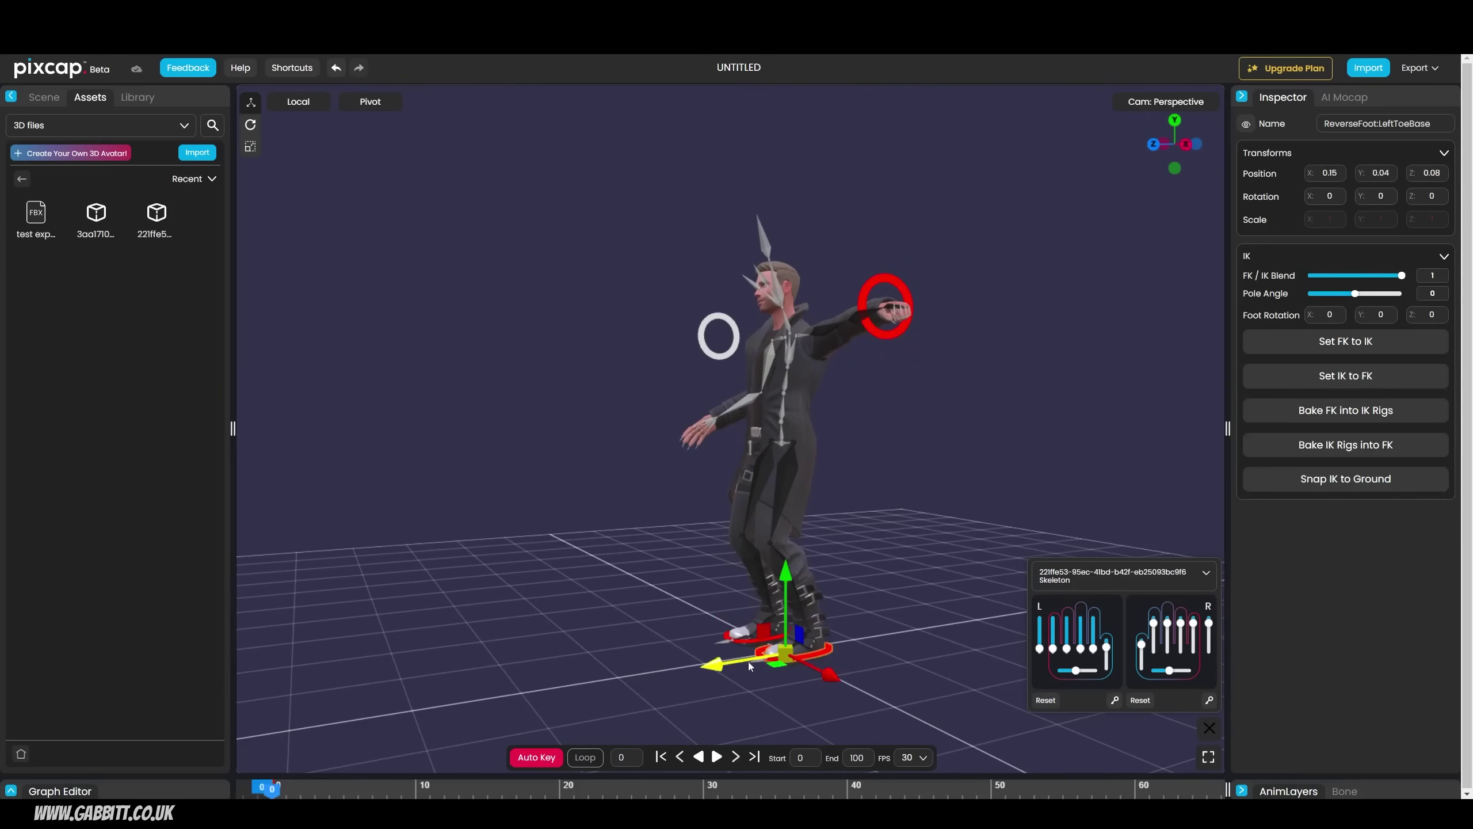
drag(748, 661, 671, 654)
click(750, 640)
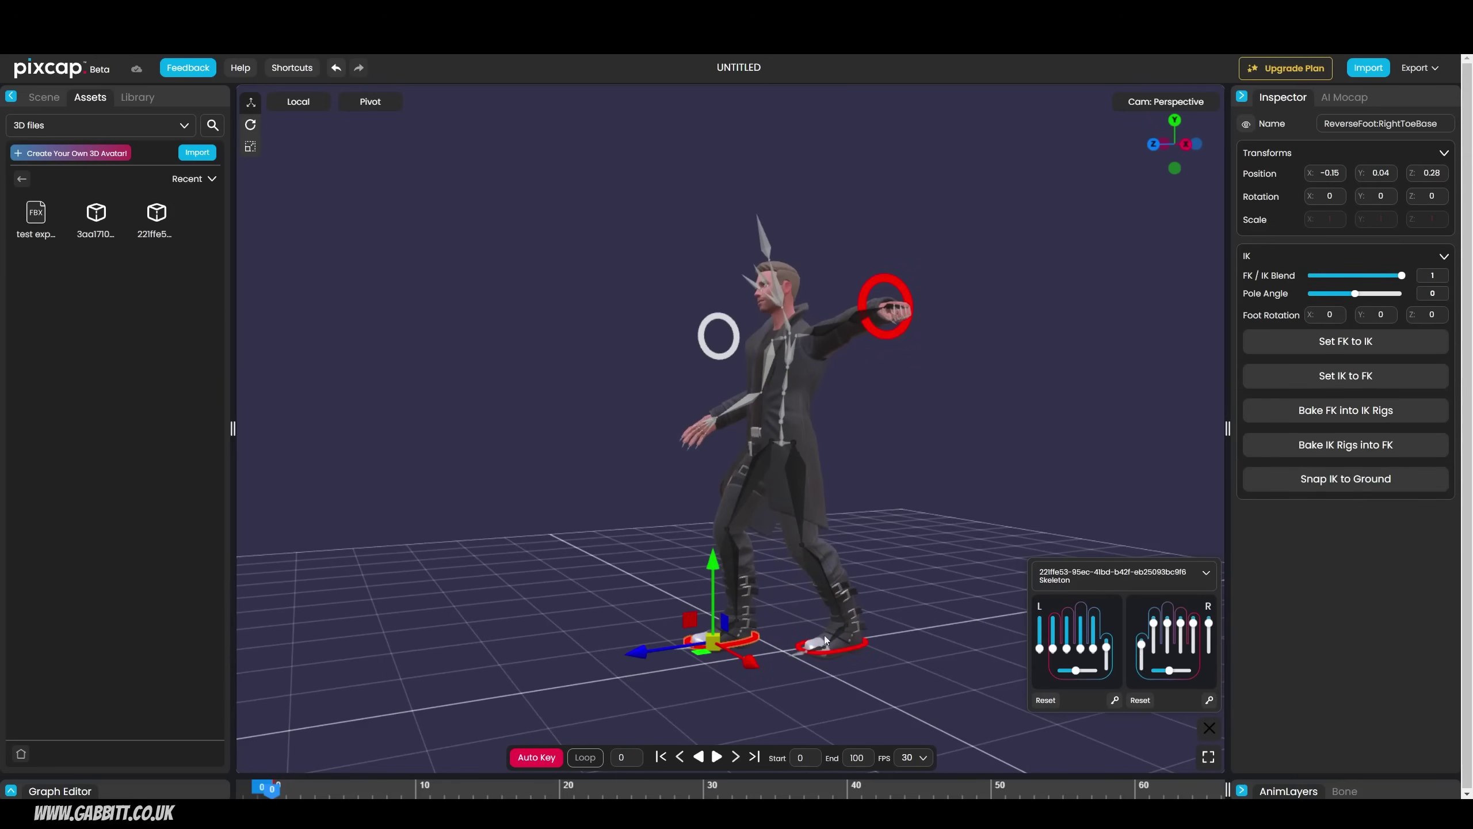
click(793, 436)
mouse_move(783, 374)
mouse_down()
mouse_move(784, 357)
mouse_move(787, 419)
mouse_move(784, 394)
mouse_up()
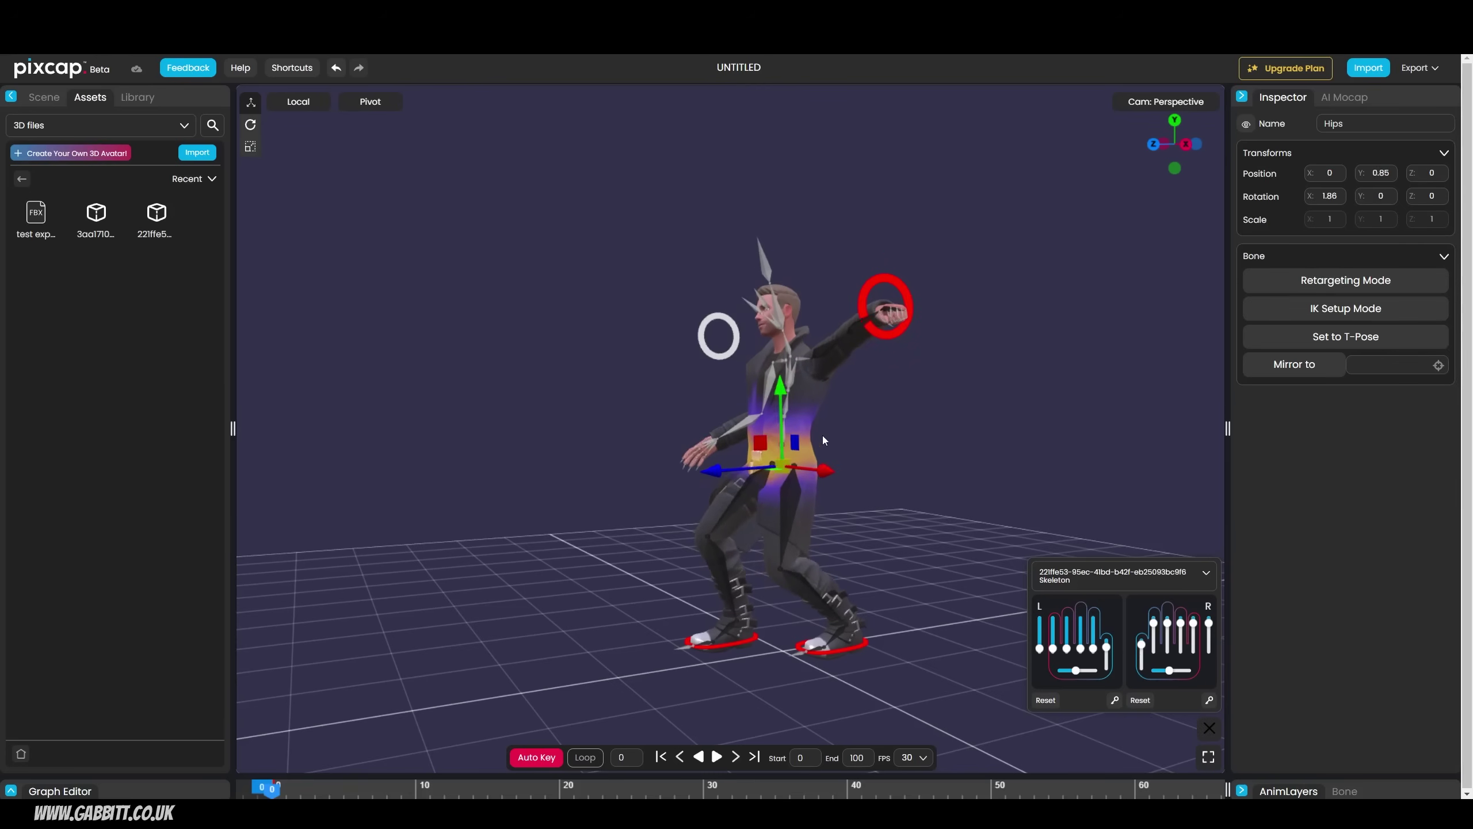
Rotate the Spine bone to lean the torso forward, then select the IK:LeftHand handle.
scroll(822, 435, up, 5)
click(822, 434)
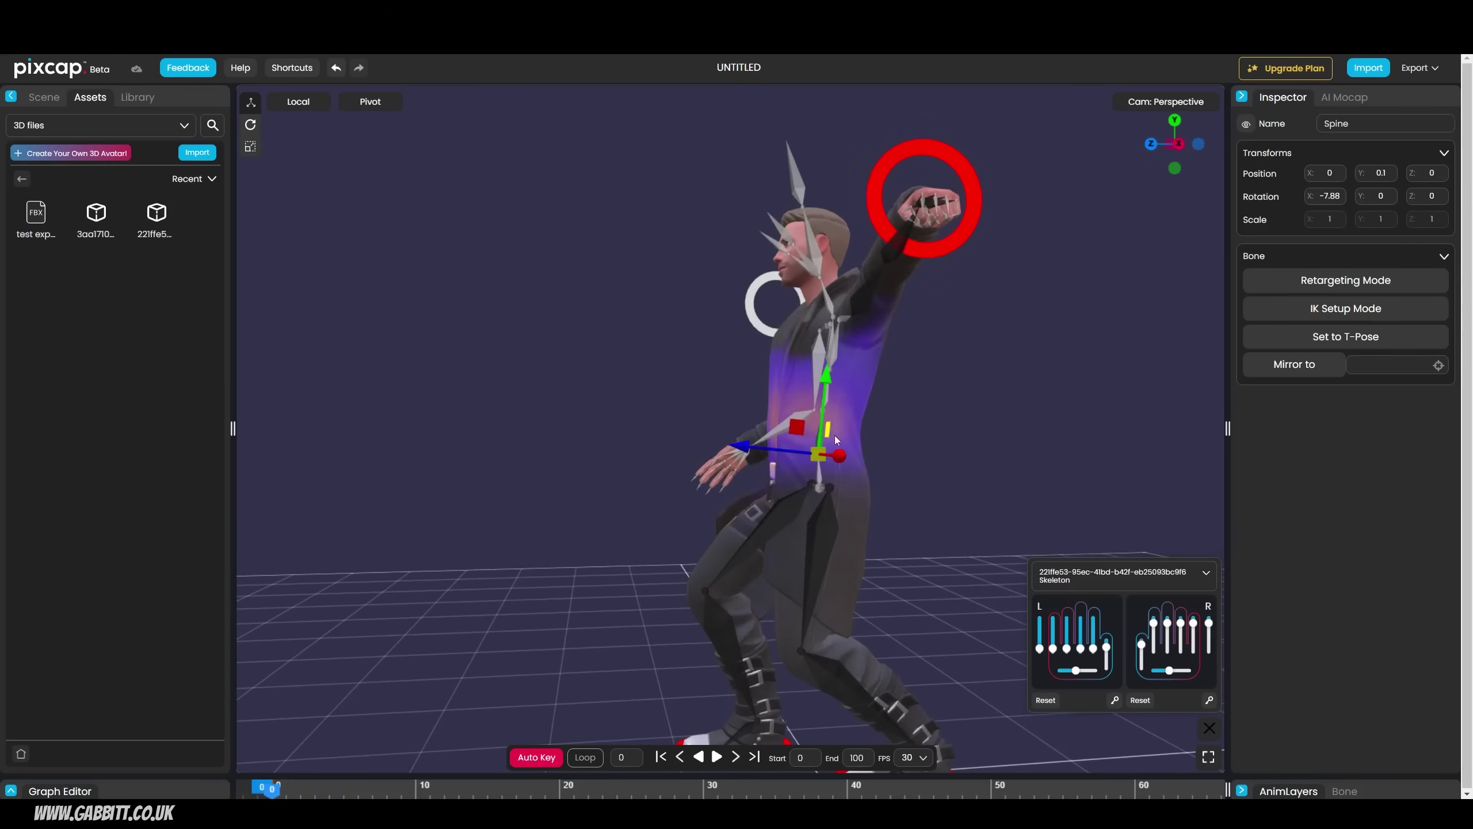
key(e)
drag(780, 385, 768, 431)
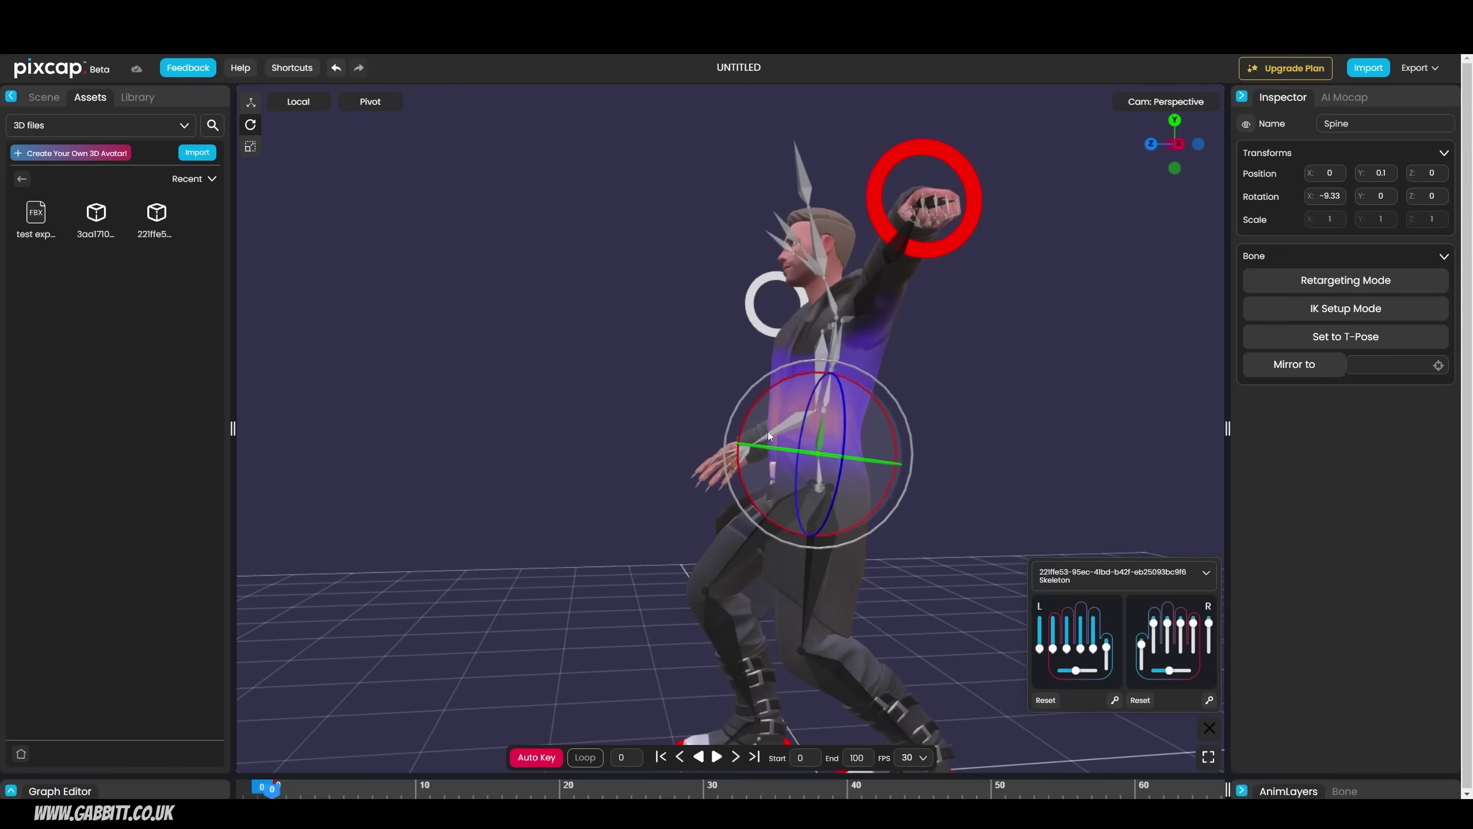
drag(707, 479, 774, 405)
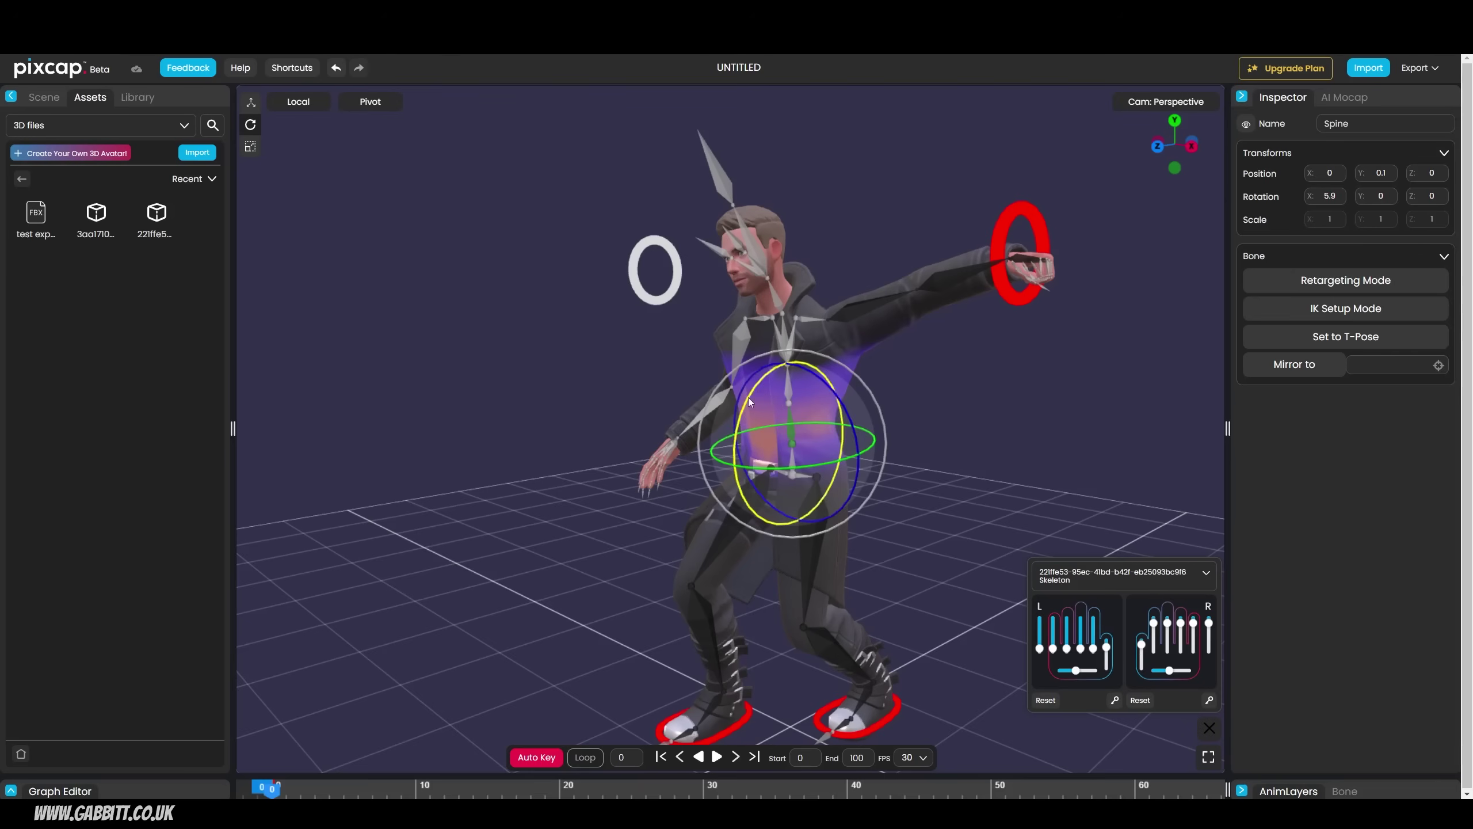
mouse_move(748, 397)
mouse_down()
mouse_move(752, 377)
mouse_move(745, 414)
mouse_move(767, 357)
mouse_move(751, 392)
mouse_up()
click(1018, 218)
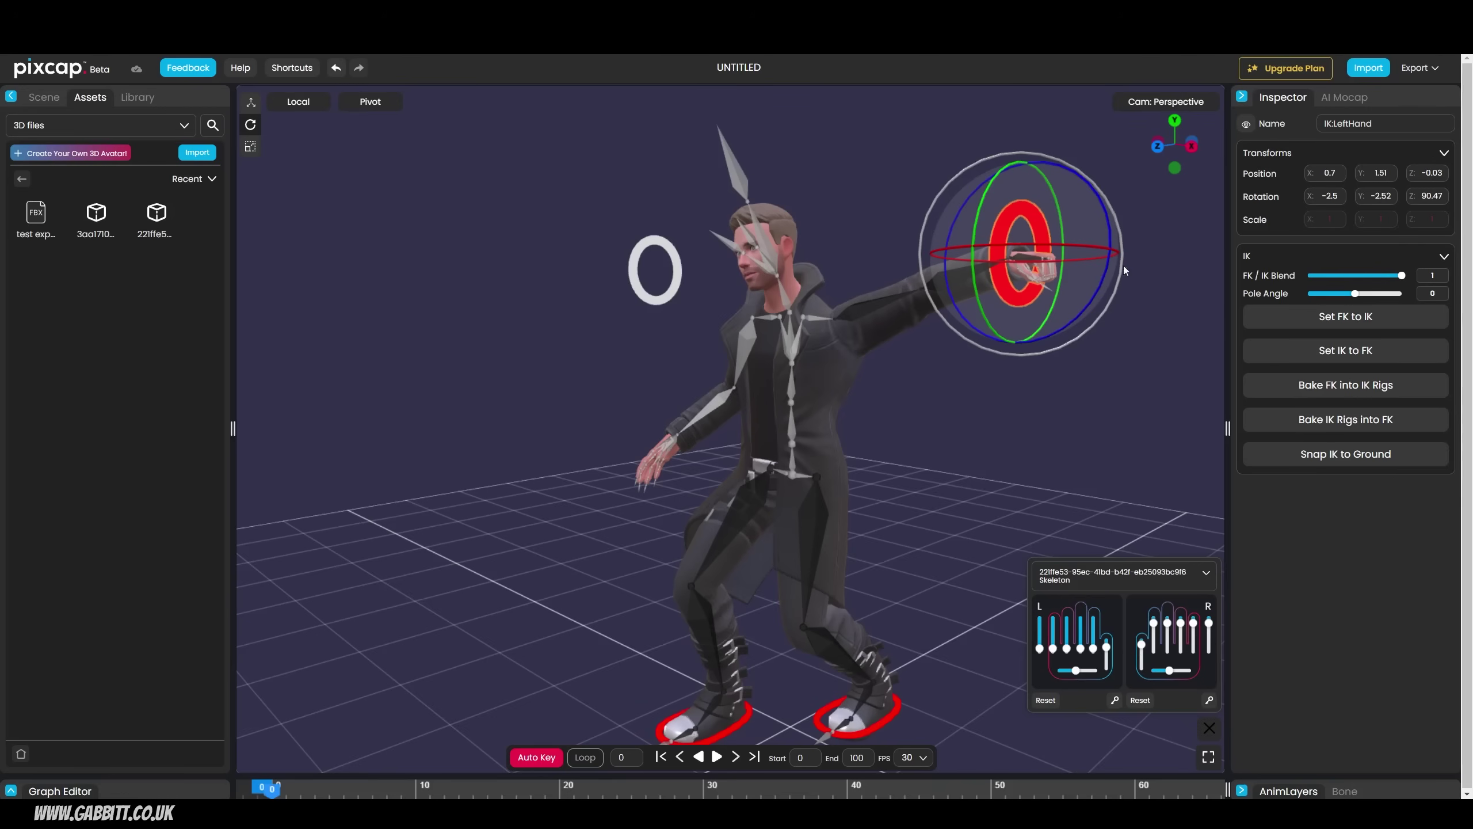
drag(1123, 265, 944, 485)
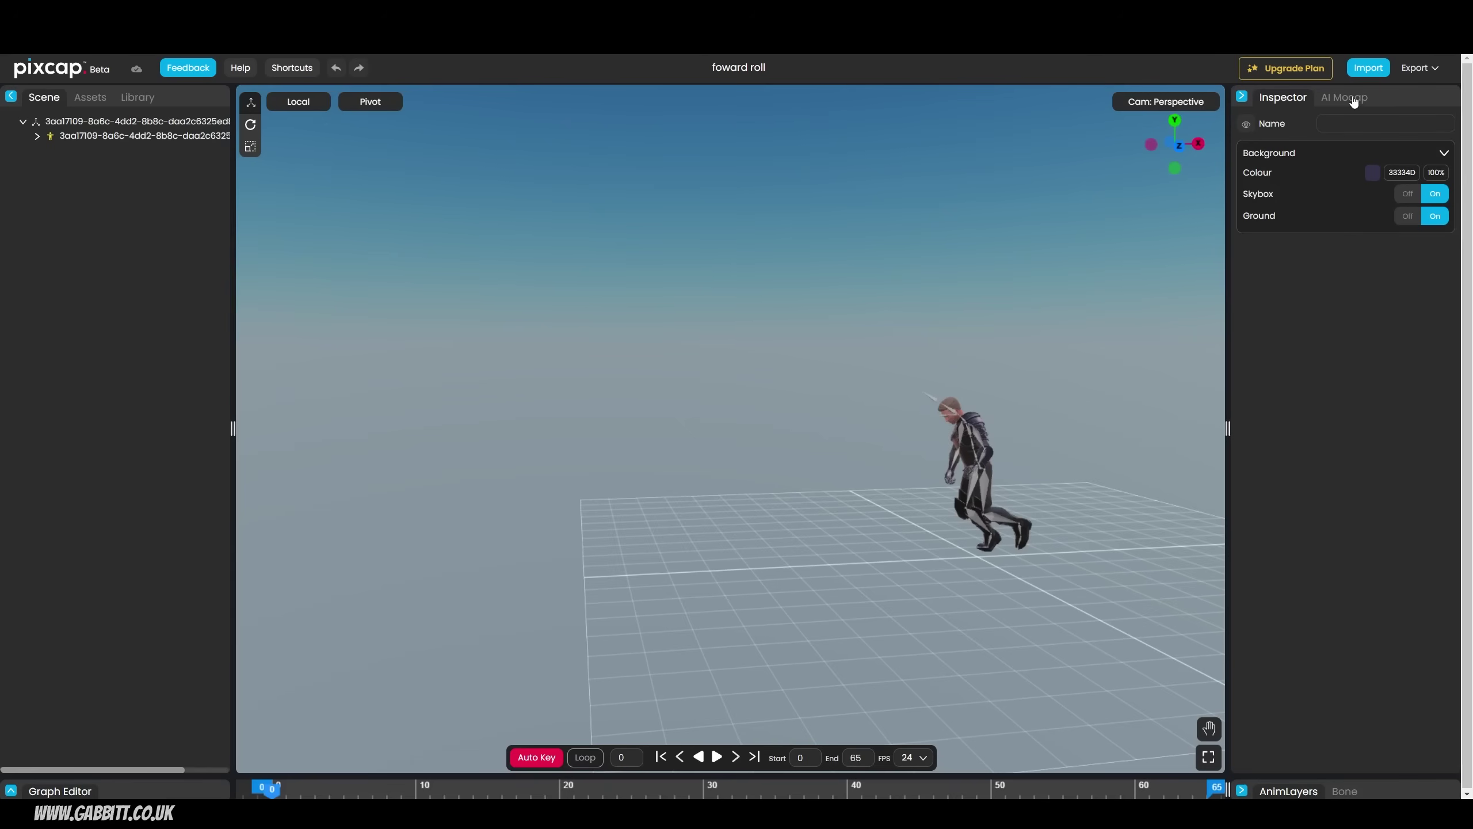
Set up AI mocap from the dive roll.mp4 video, previewing it and choosing Video CAP mode.
click(1353, 99)
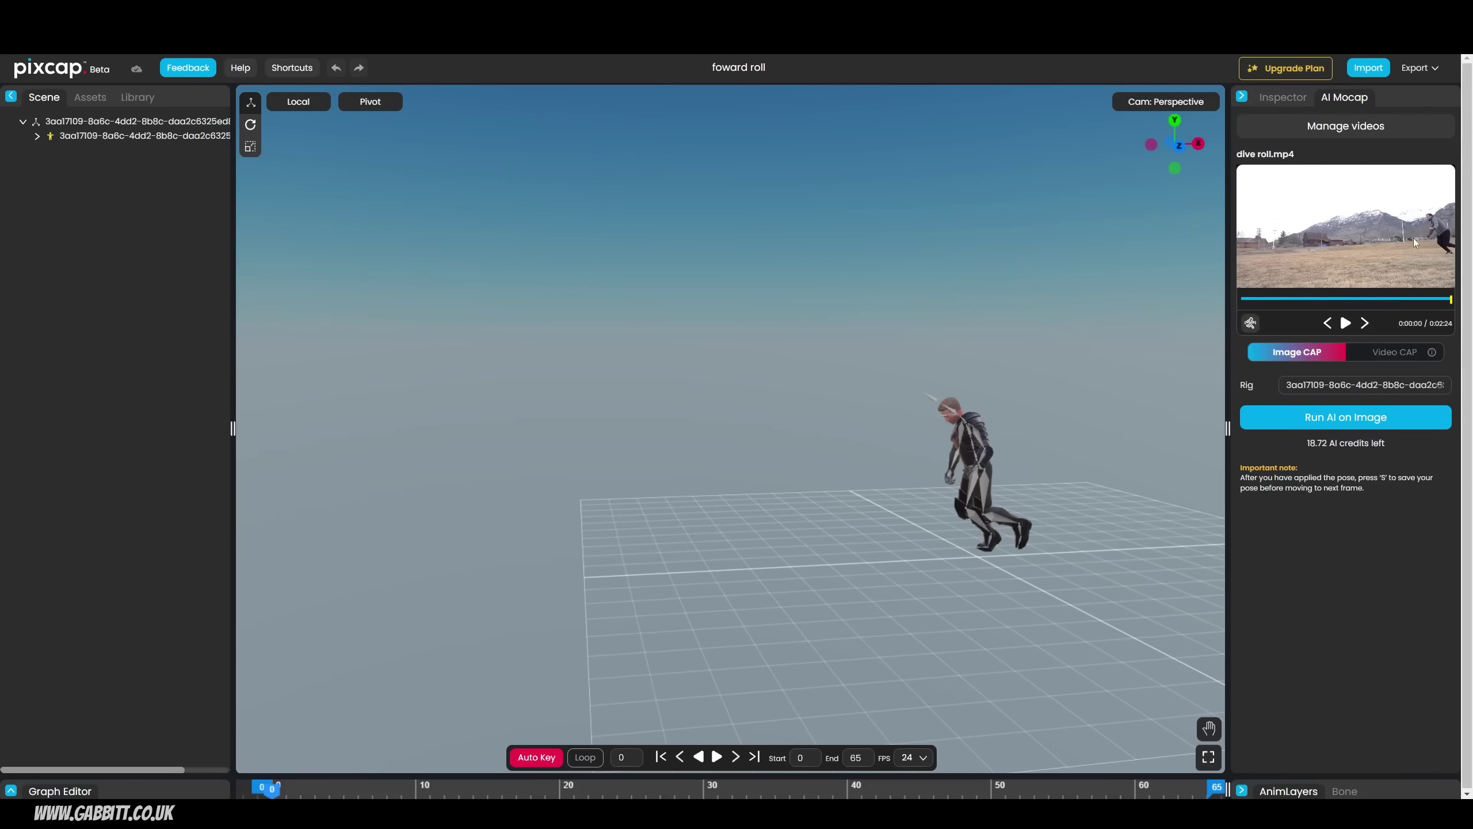
click(1346, 321)
click(1393, 355)
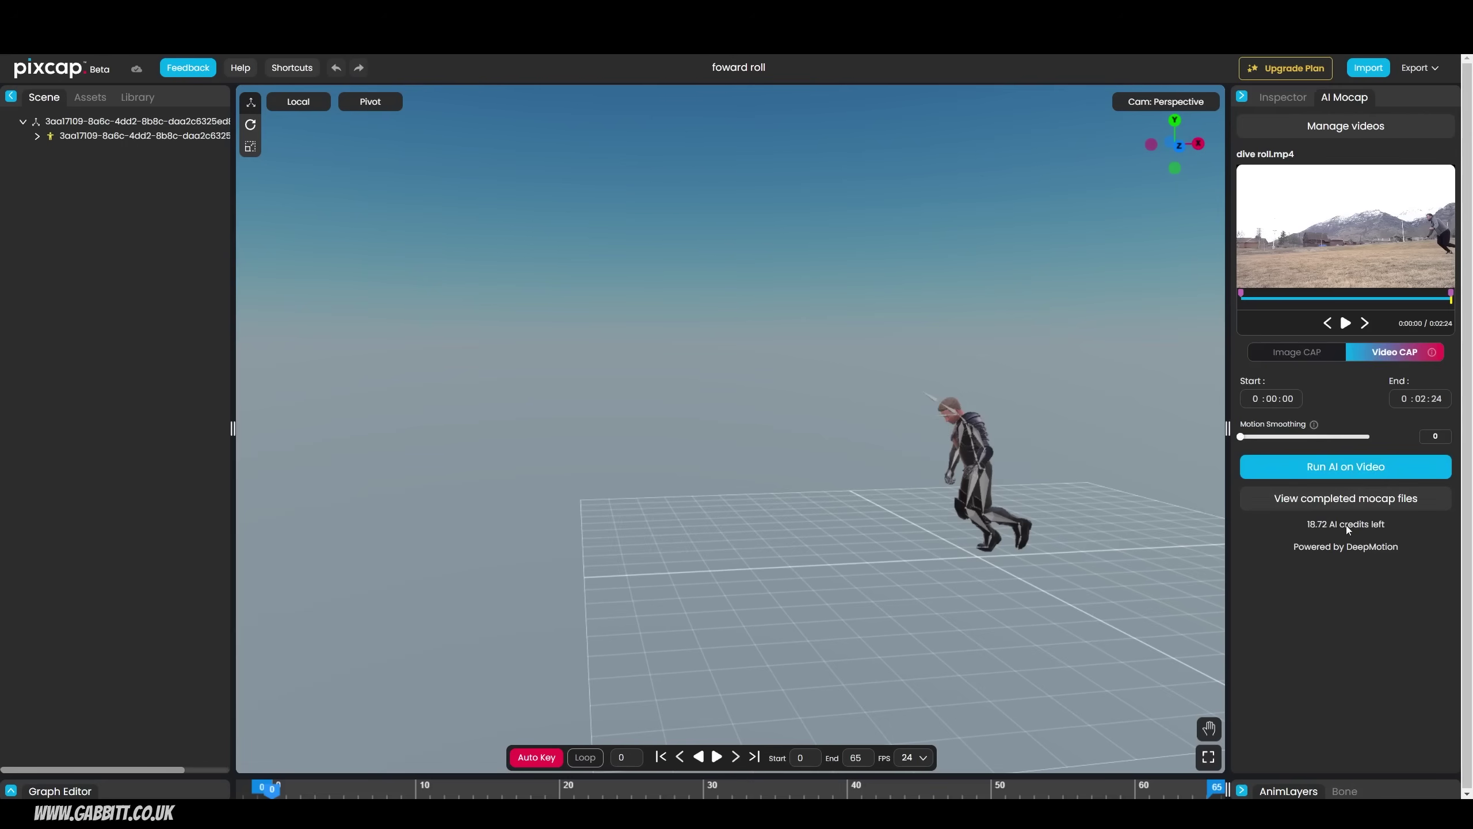
Play the forward roll animation twice to review it, then open the Graph Editor.
click(717, 757)
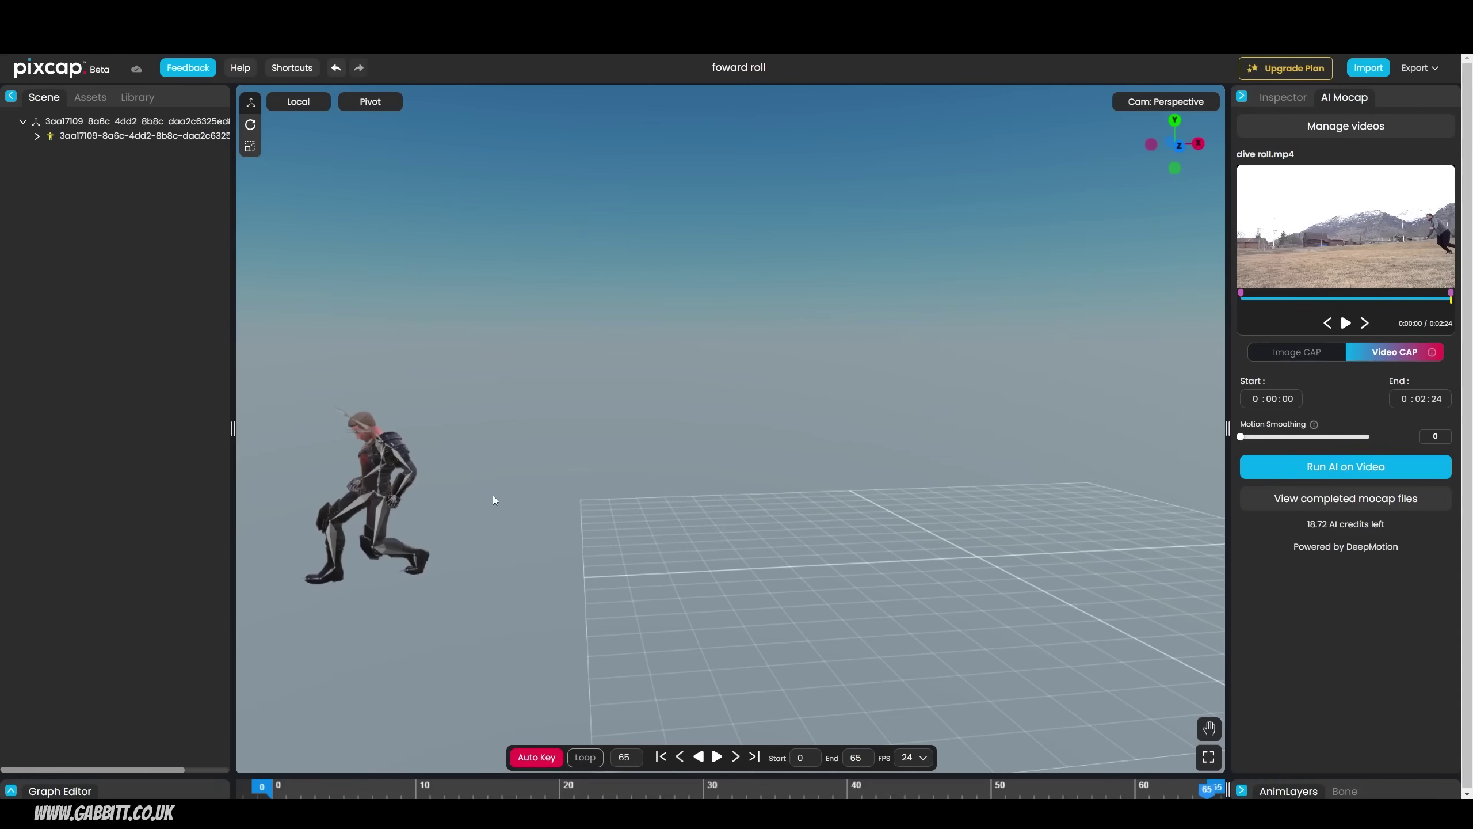
click(719, 757)
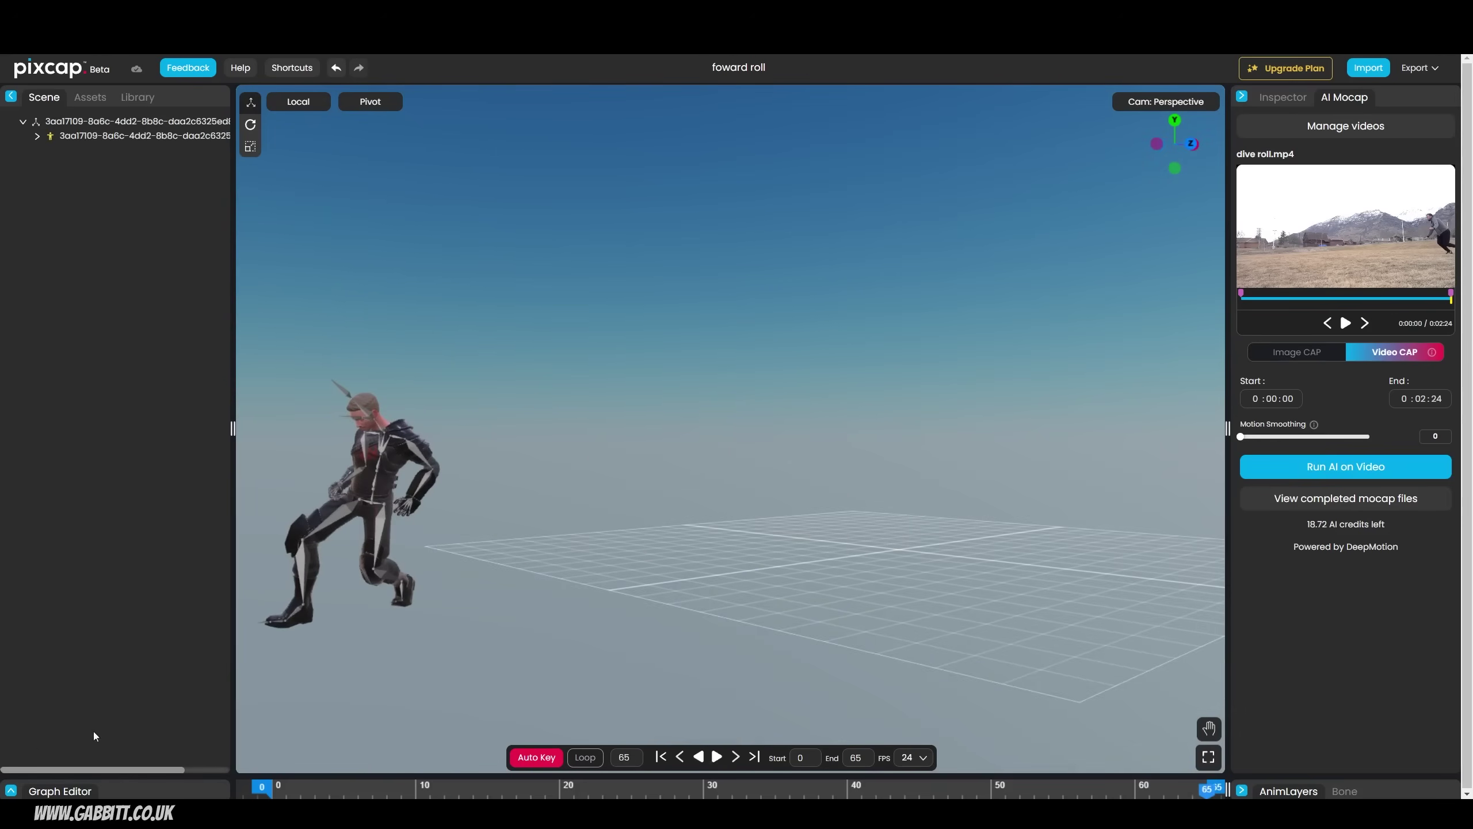
click(11, 790)
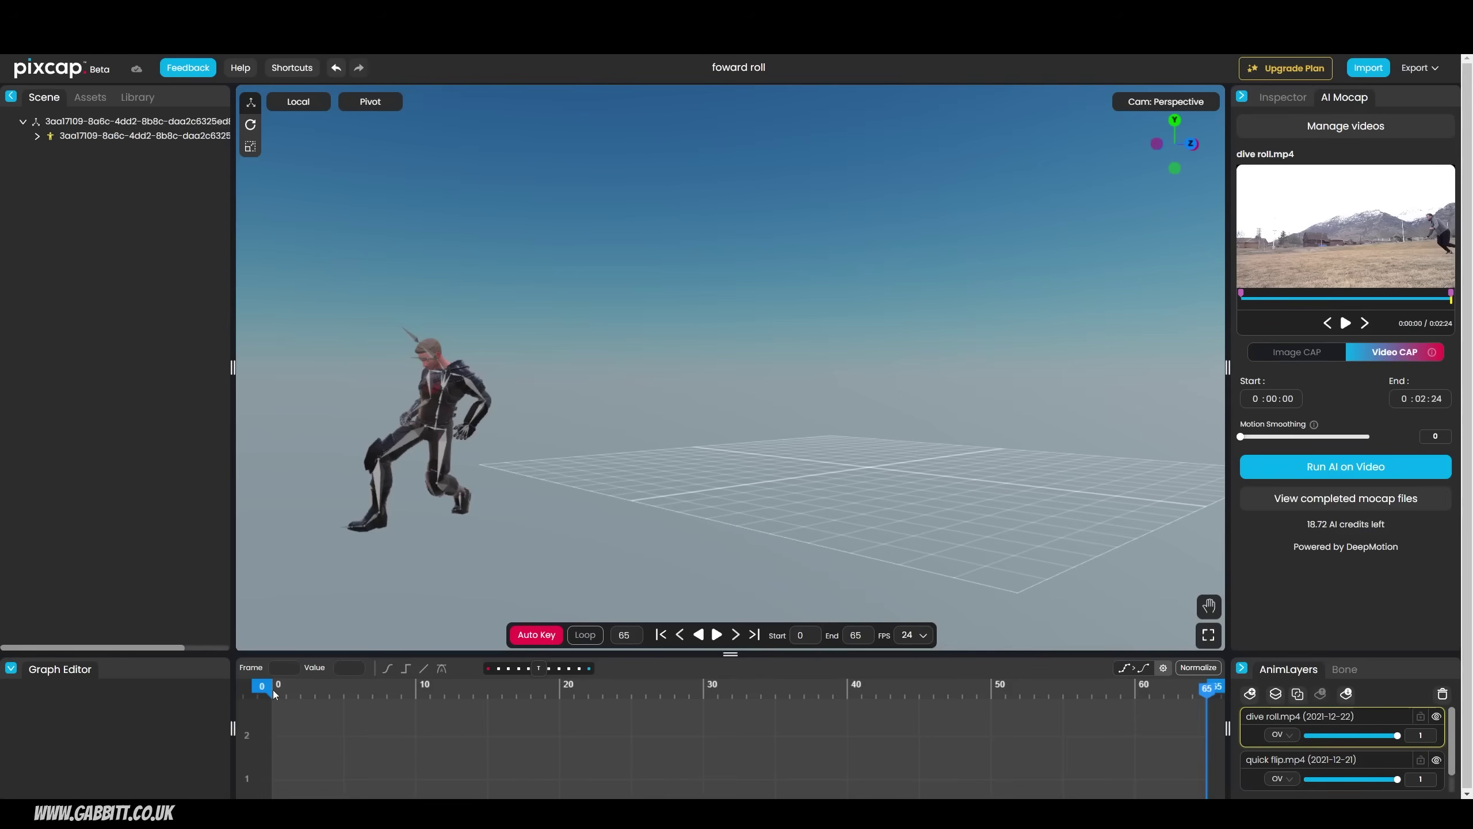
Select the RightArm bone and scrub frames 3–7 to show its rotation X, Y, Z curves.
drag(277, 691, 345, 692)
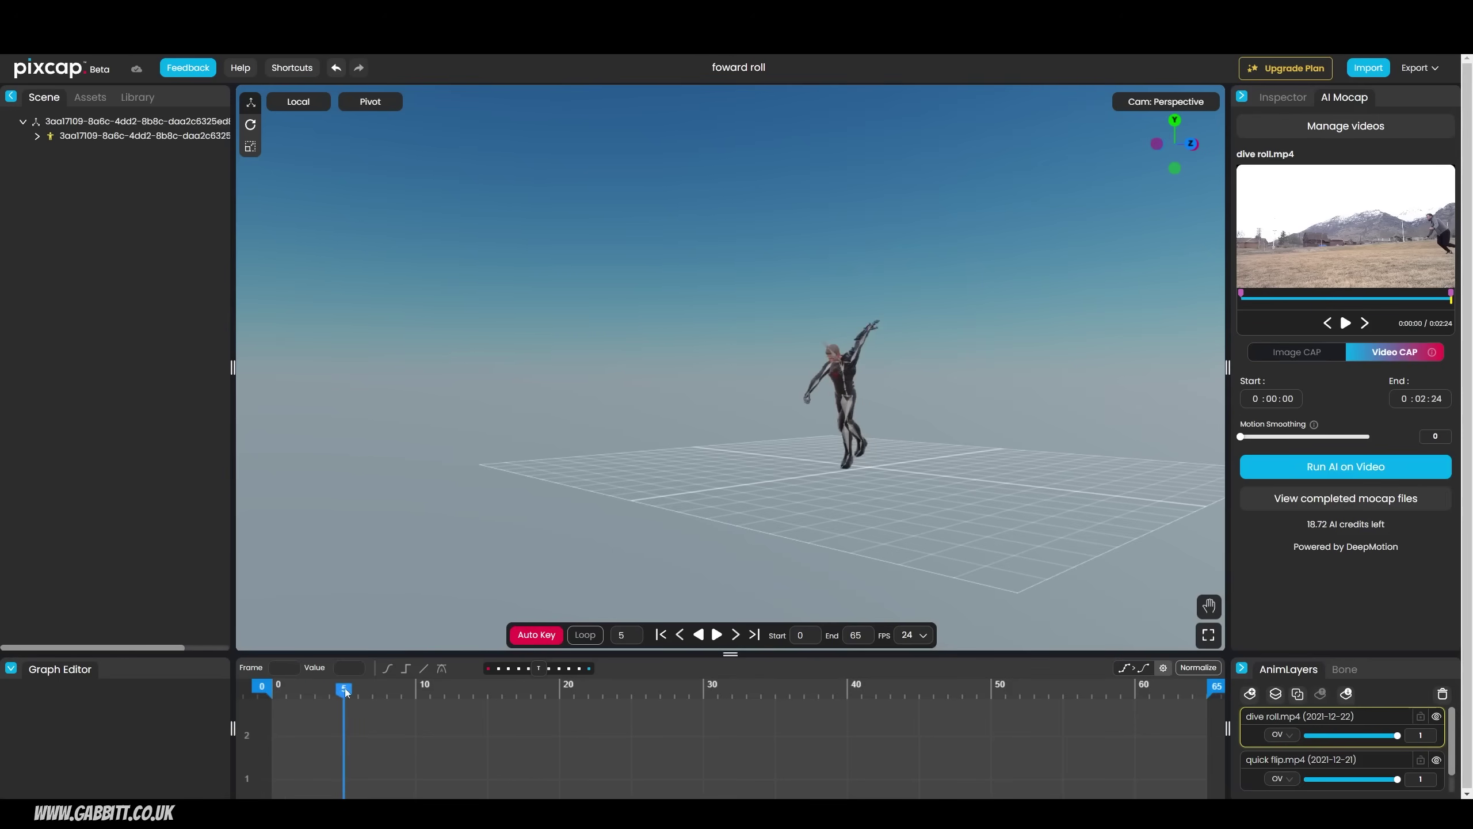
drag(344, 691, 270, 685)
click(879, 380)
drag(956, 418, 820, 412)
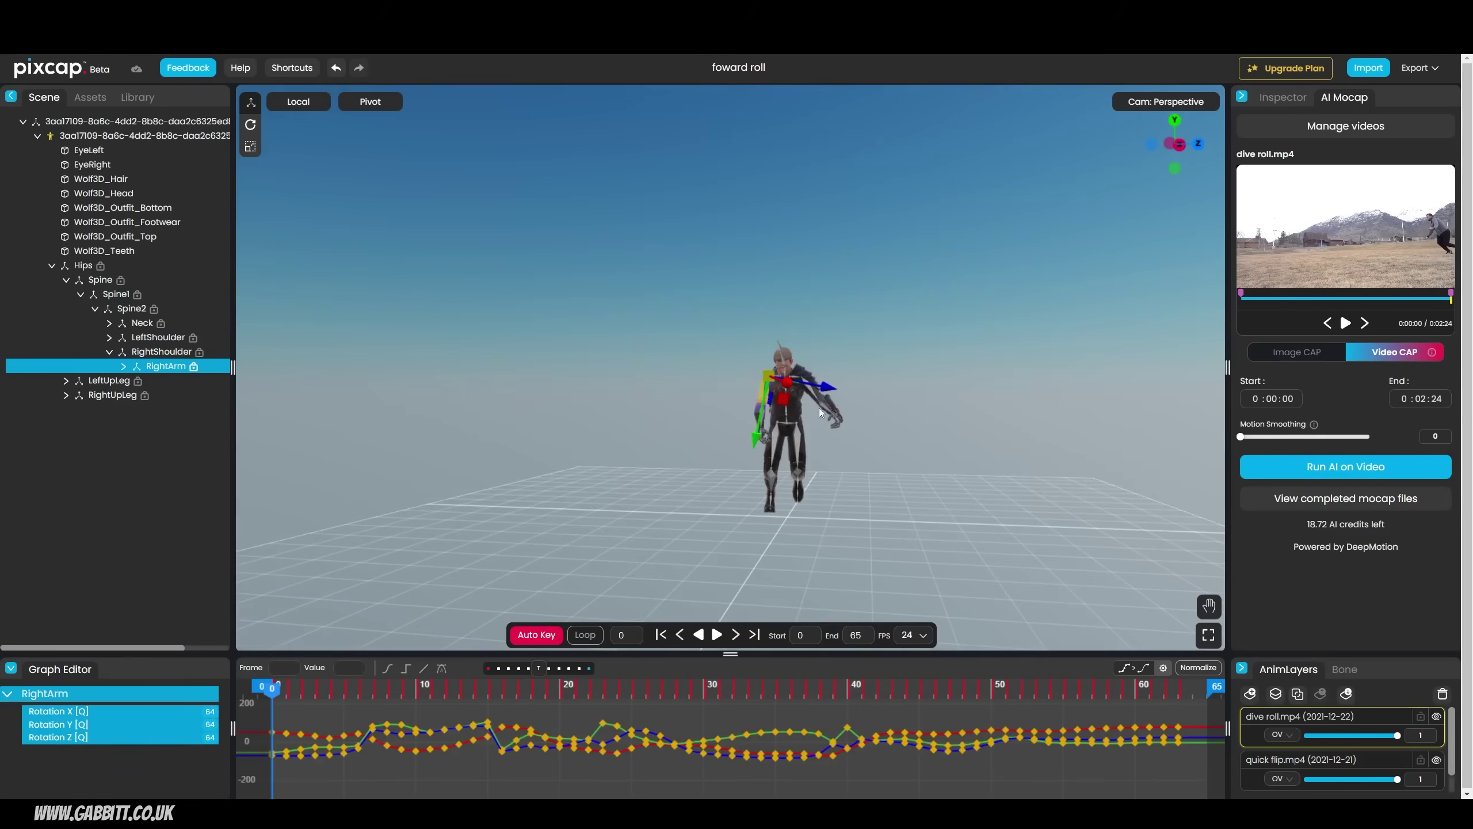
scroll(820, 412, up, 3)
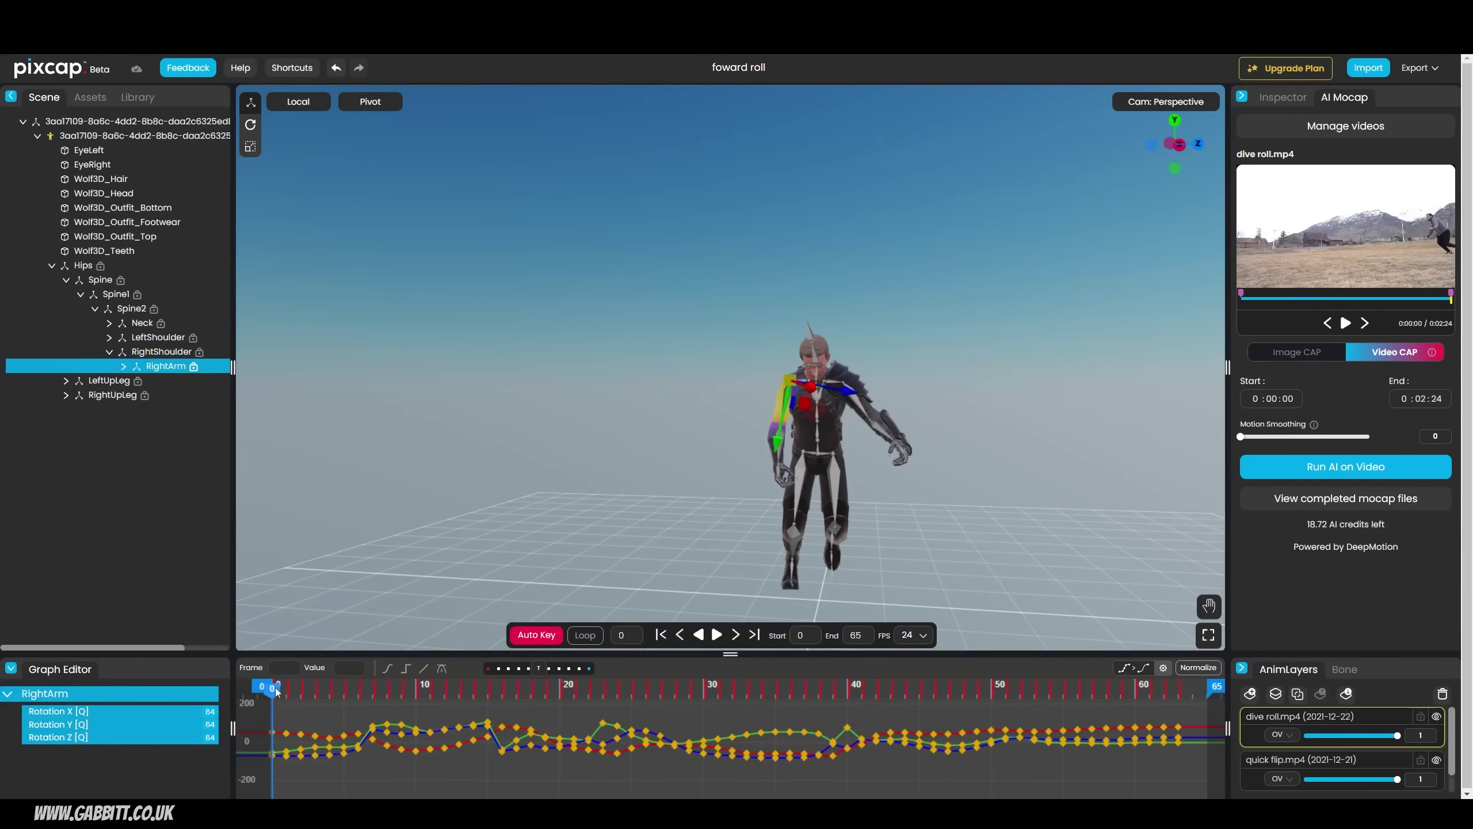
drag(276, 689, 368, 692)
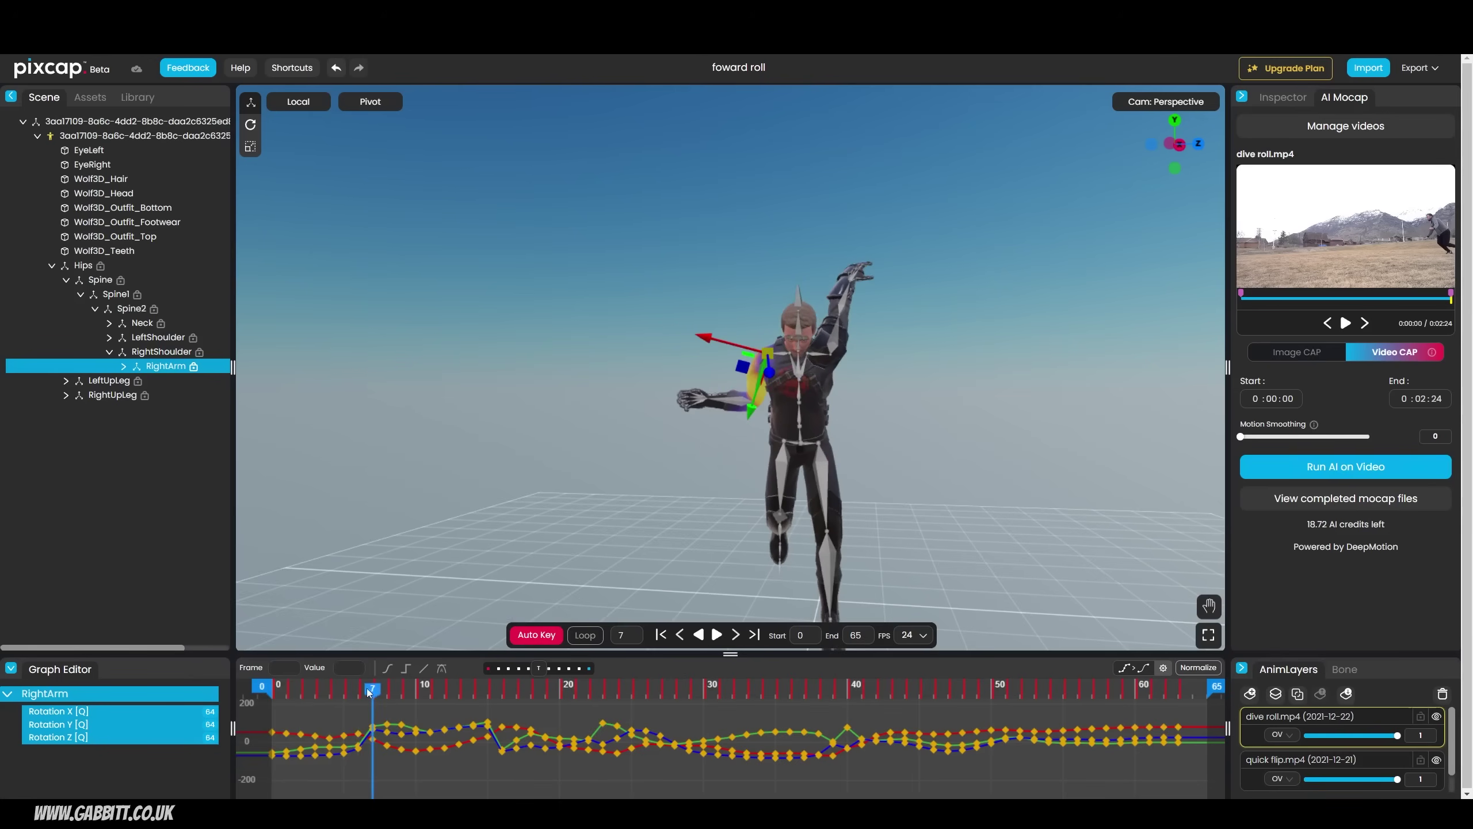
Set the keyframe reduction interval to 5 frames and apply the setting.
click(1162, 668)
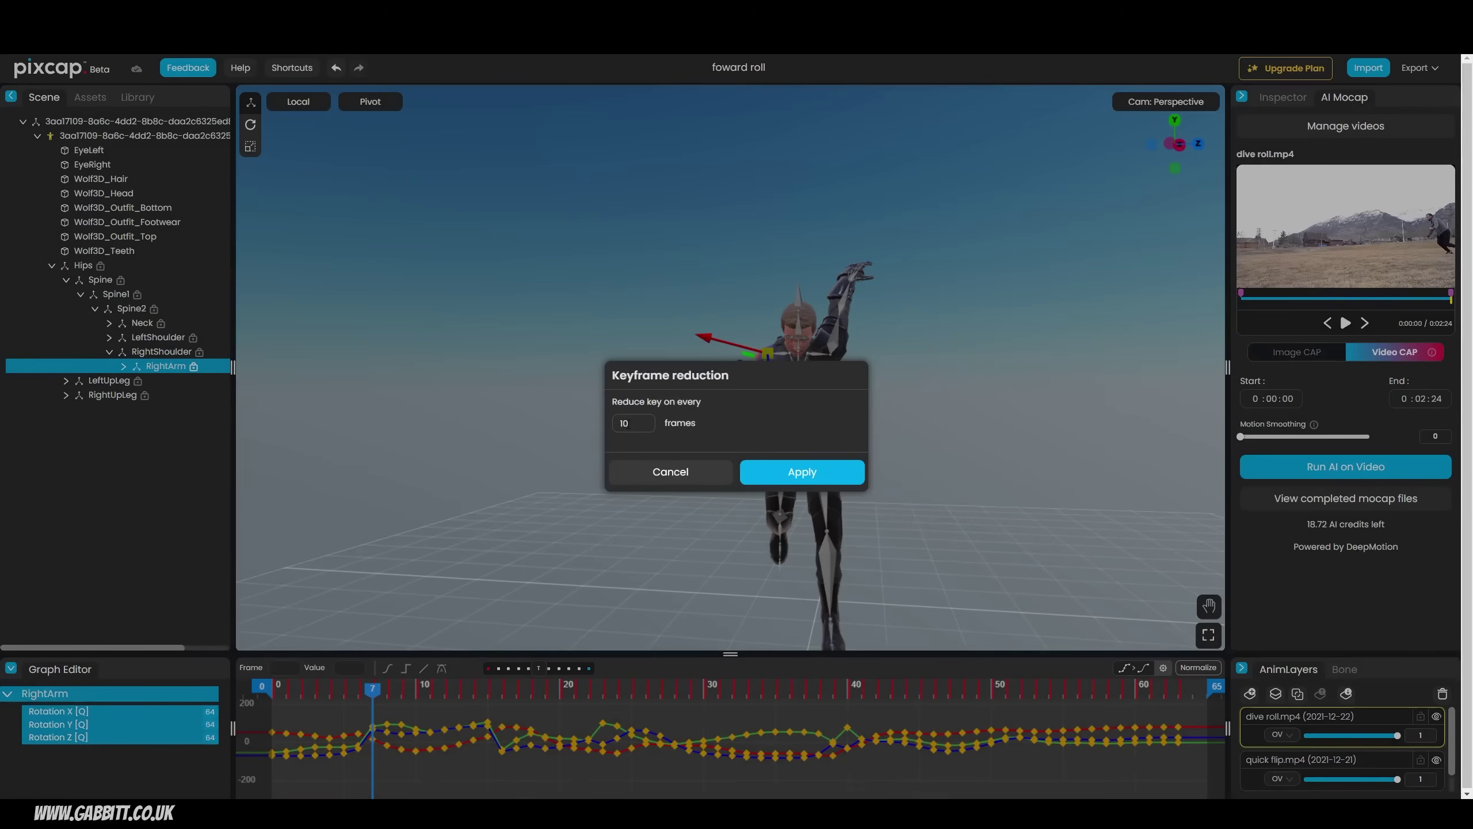
click(632, 423)
text(5)
click(787, 475)
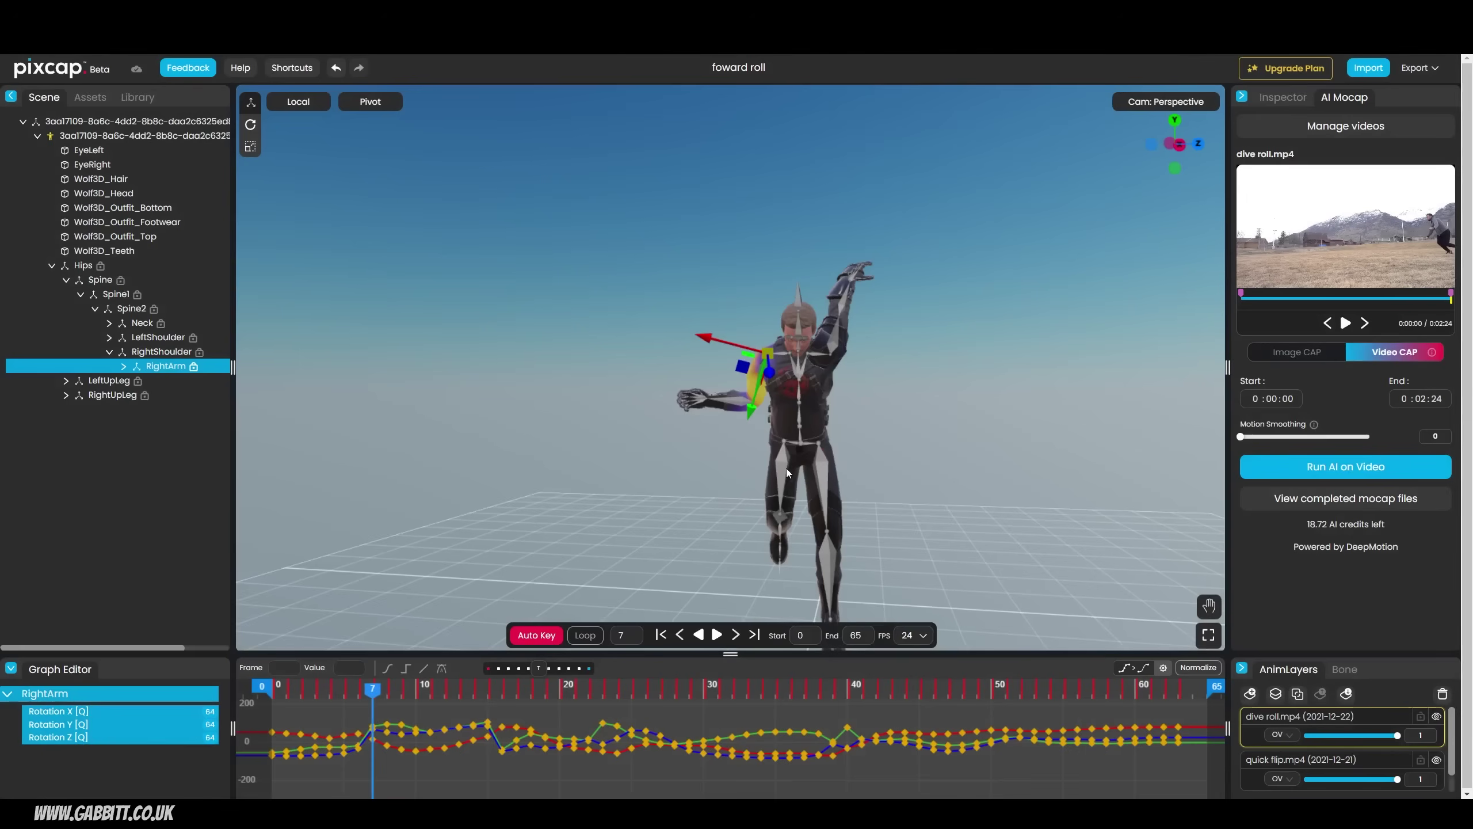
Select all 64 keys on each RightArm rotation curve and reduce them to 14.
click(1125, 672)
click(1187, 732)
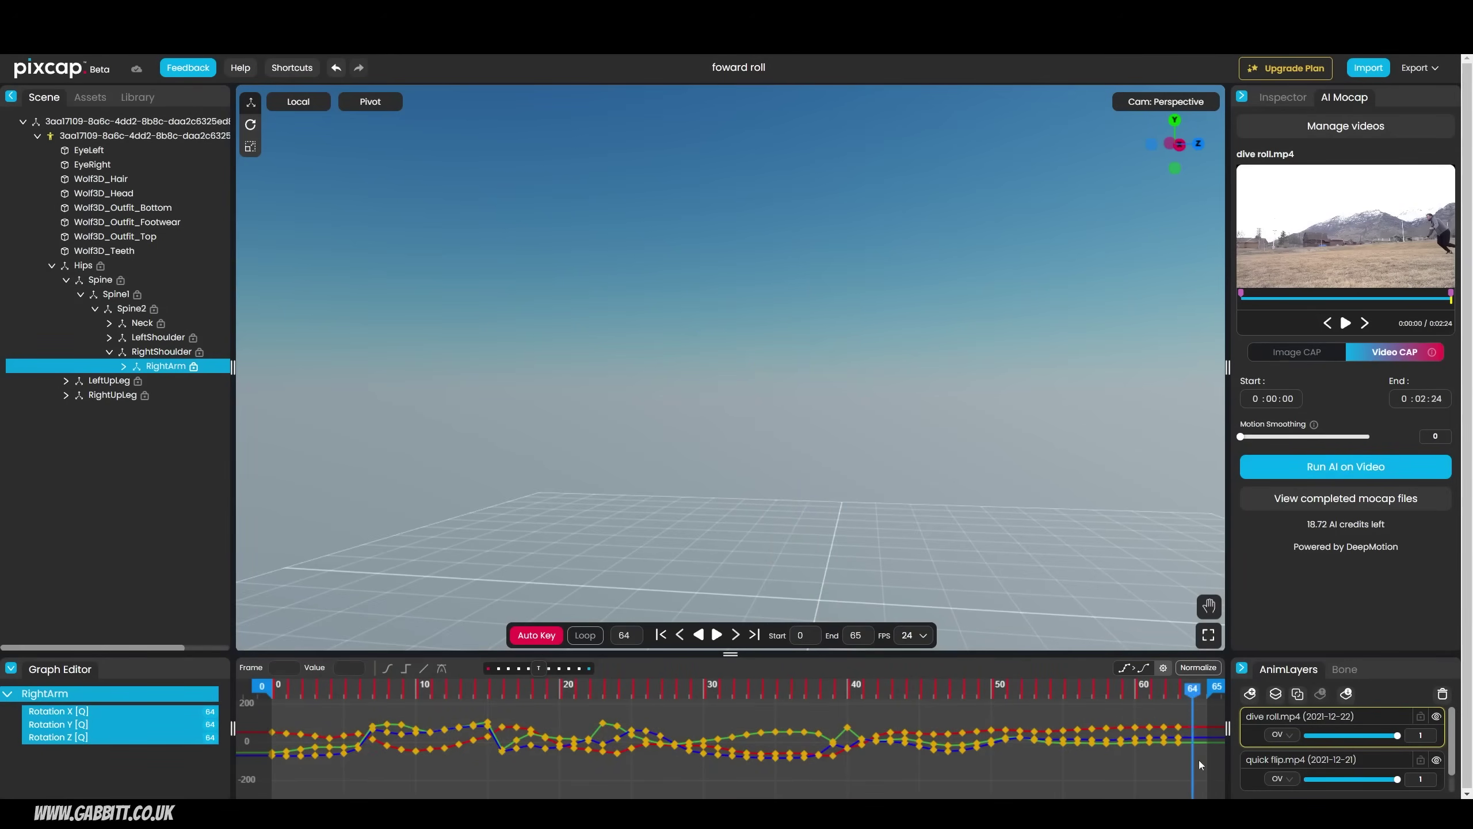
drag(1199, 765, 243, 702)
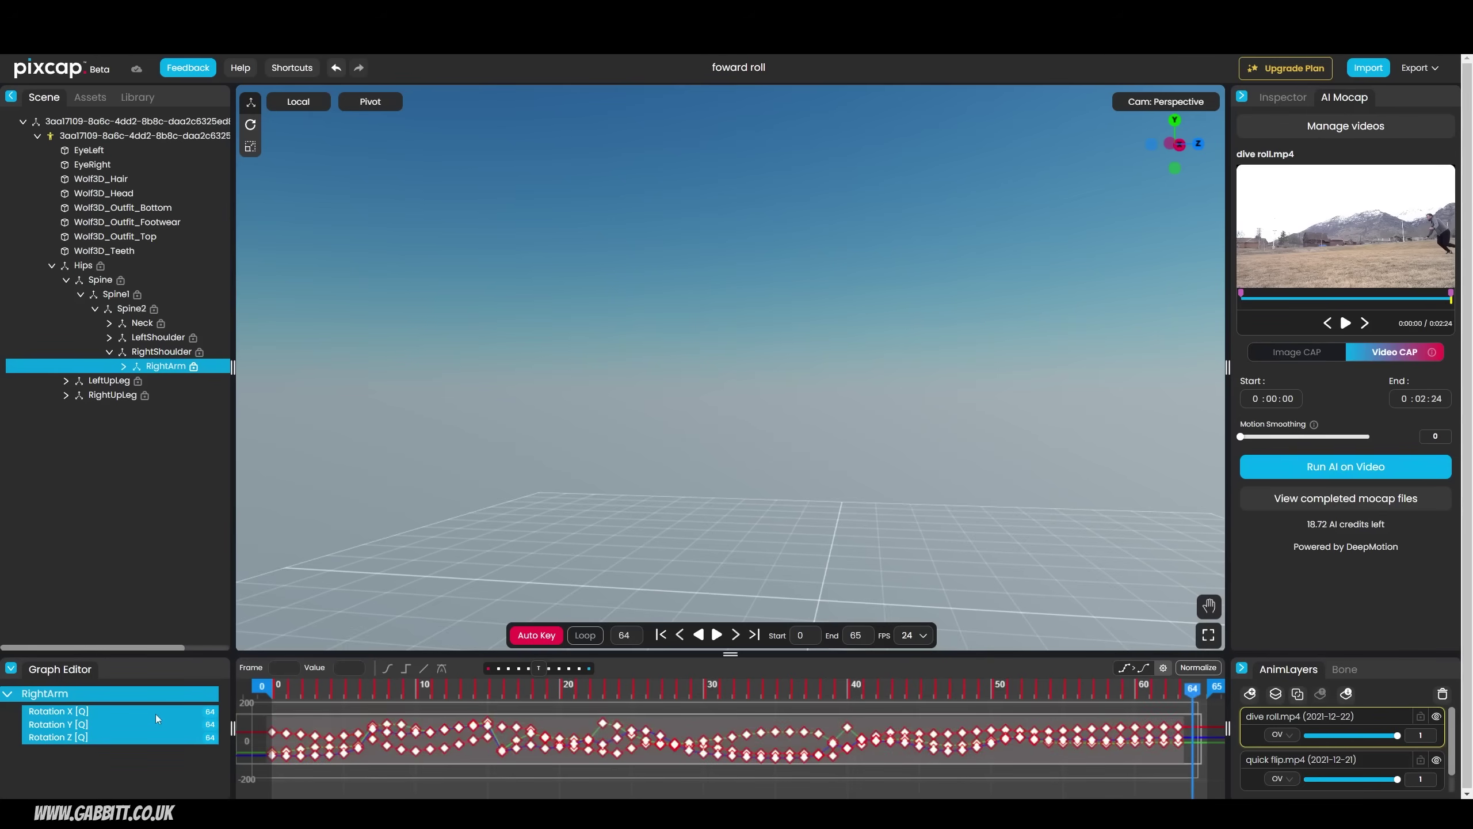
click(1124, 671)
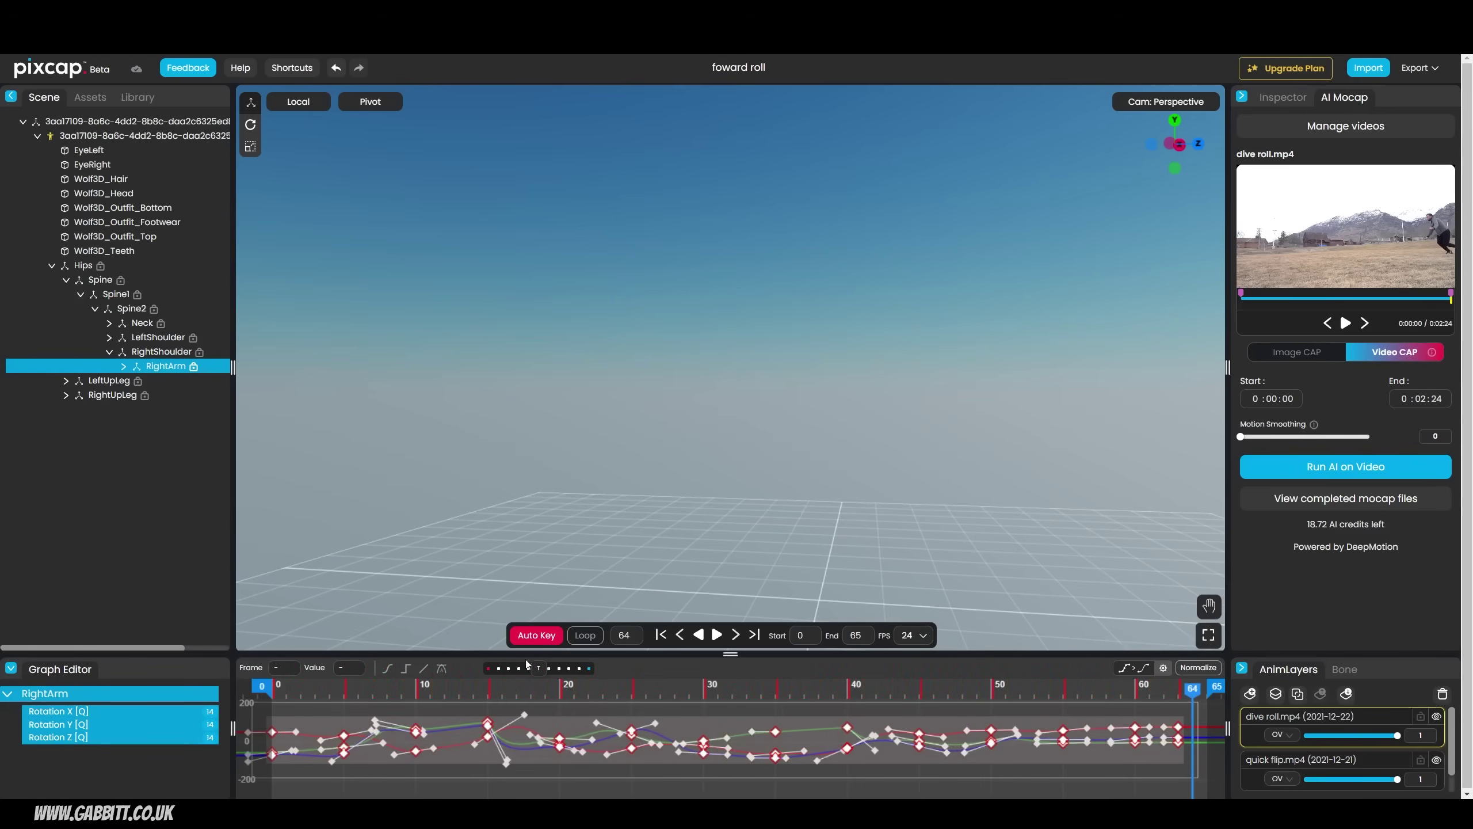
At frame 15, rotate the avatar's right arm outward to key a new pose.
key(f)
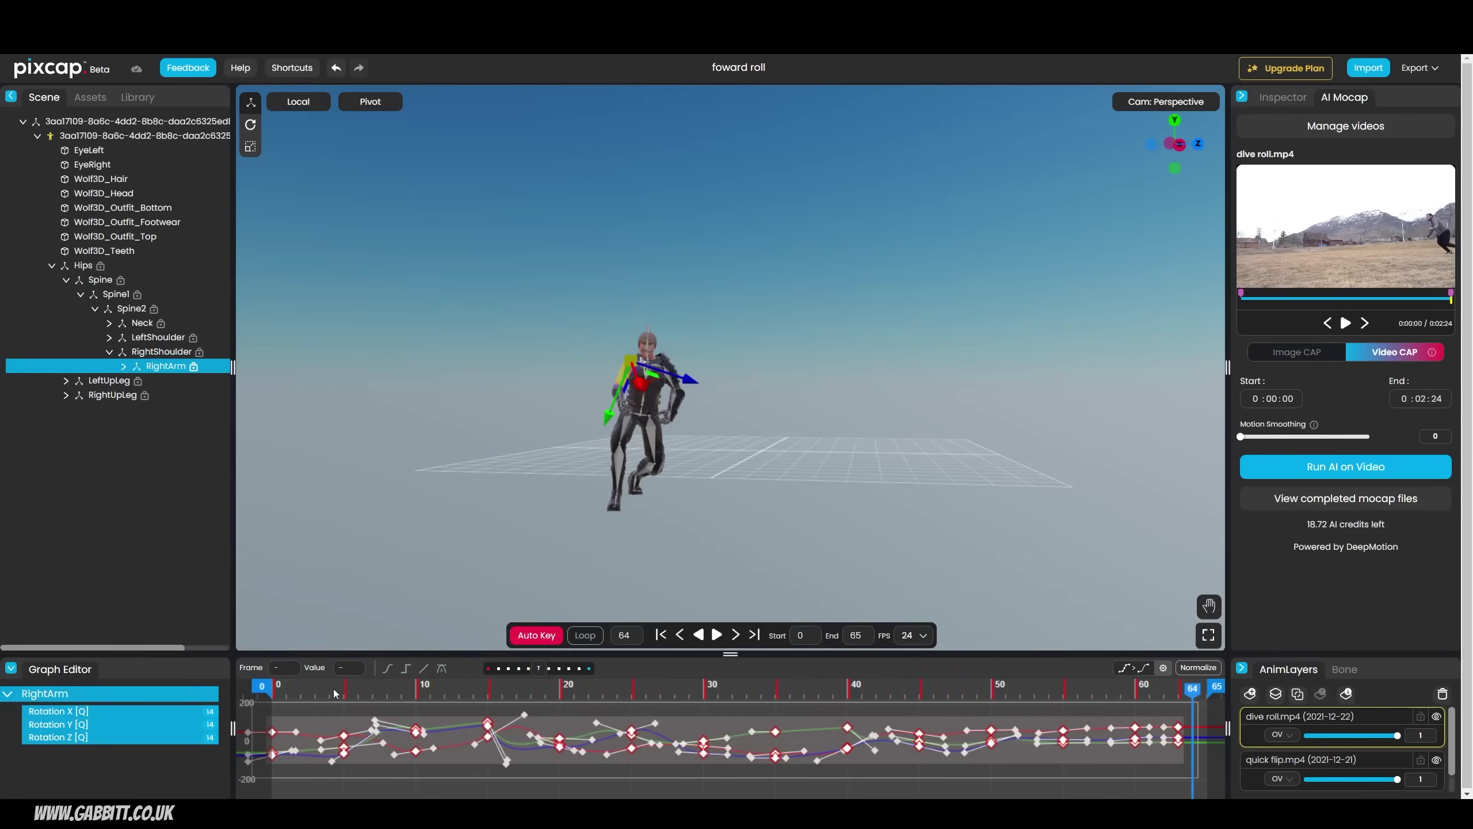
drag(286, 693, 491, 713)
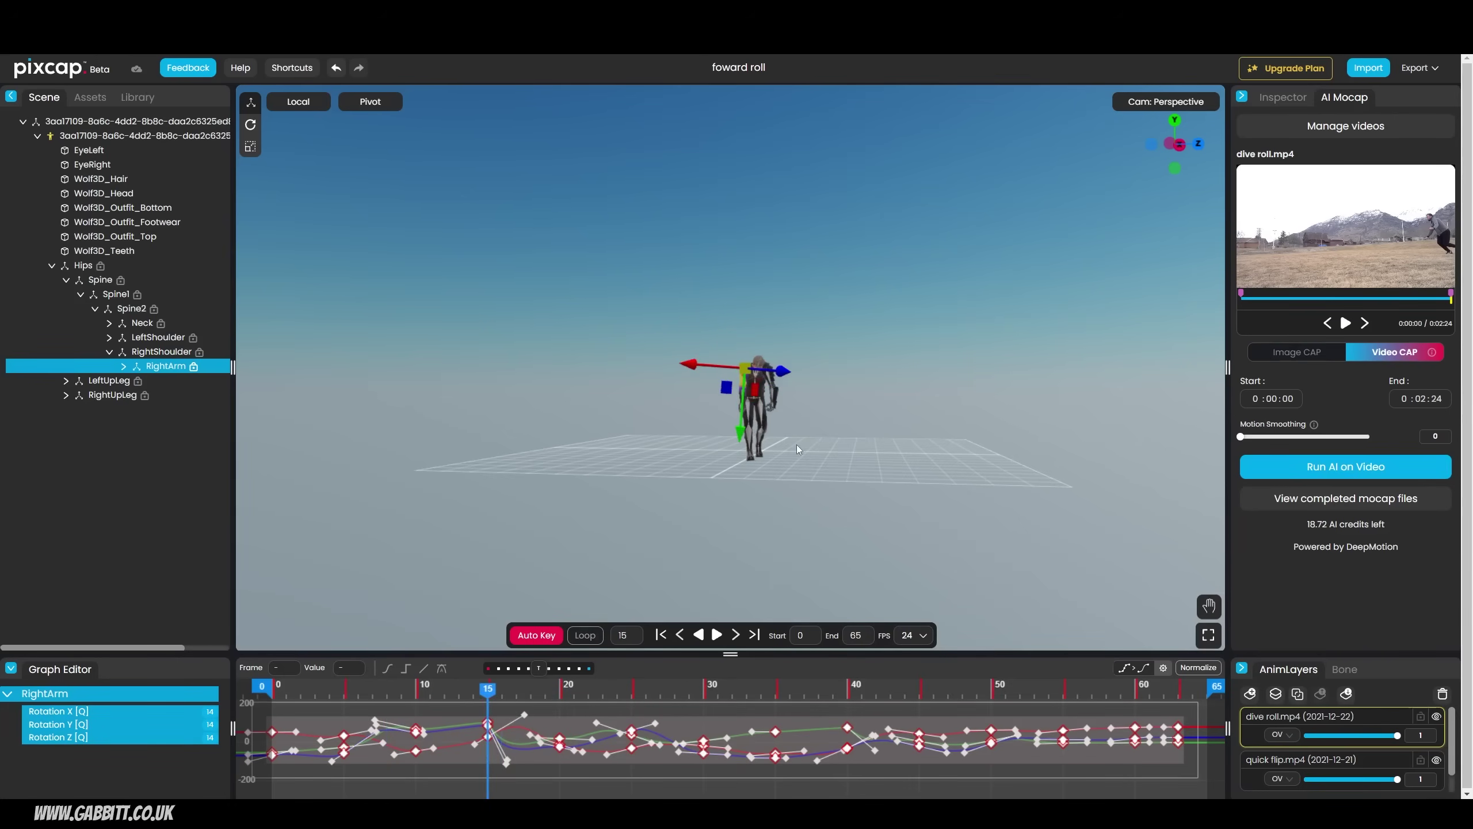
scroll(800, 441, up, 6)
key(e)
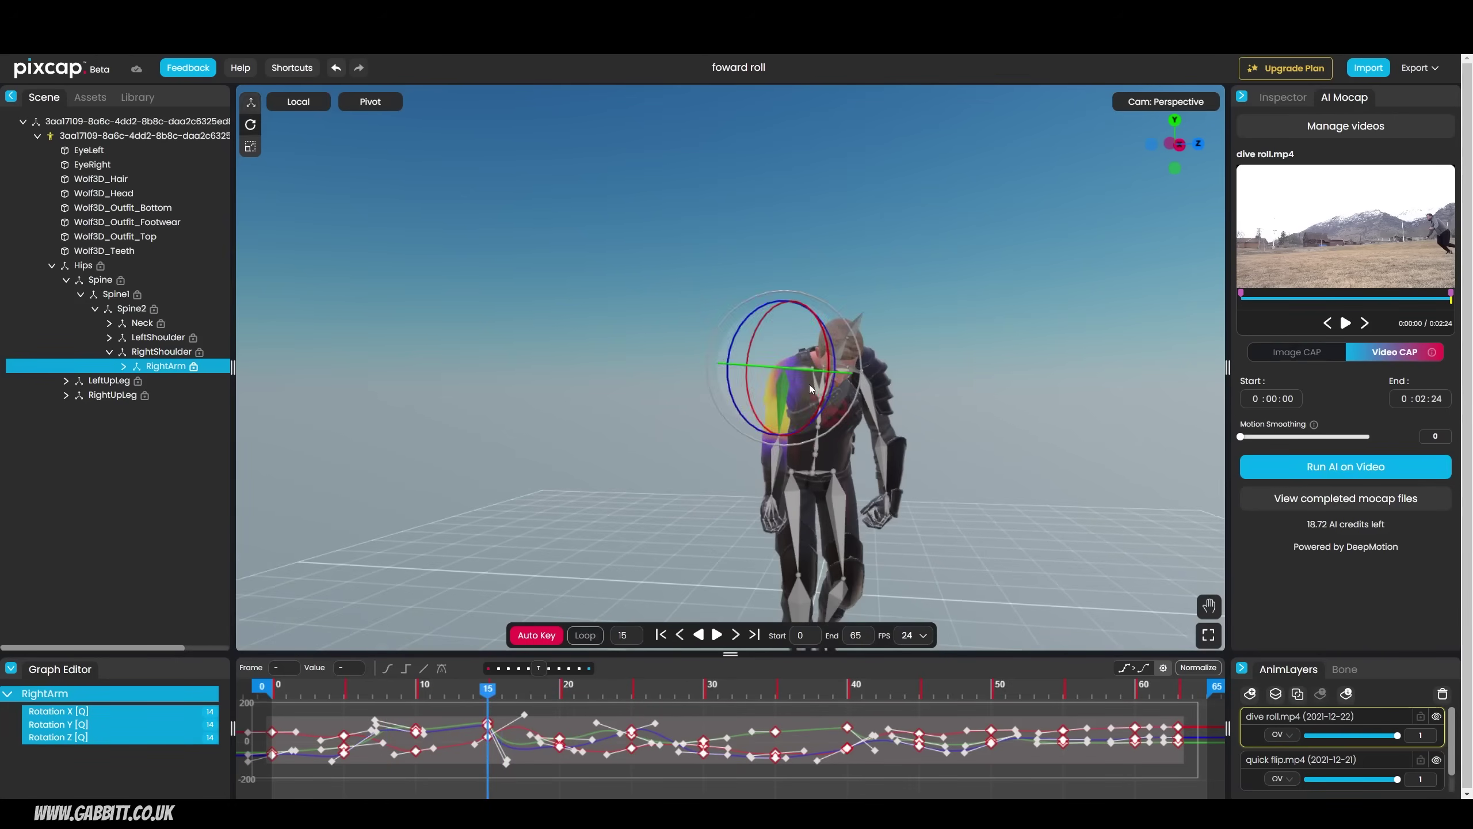
drag(747, 316, 783, 301)
right_drag(783, 302, 820, 491)
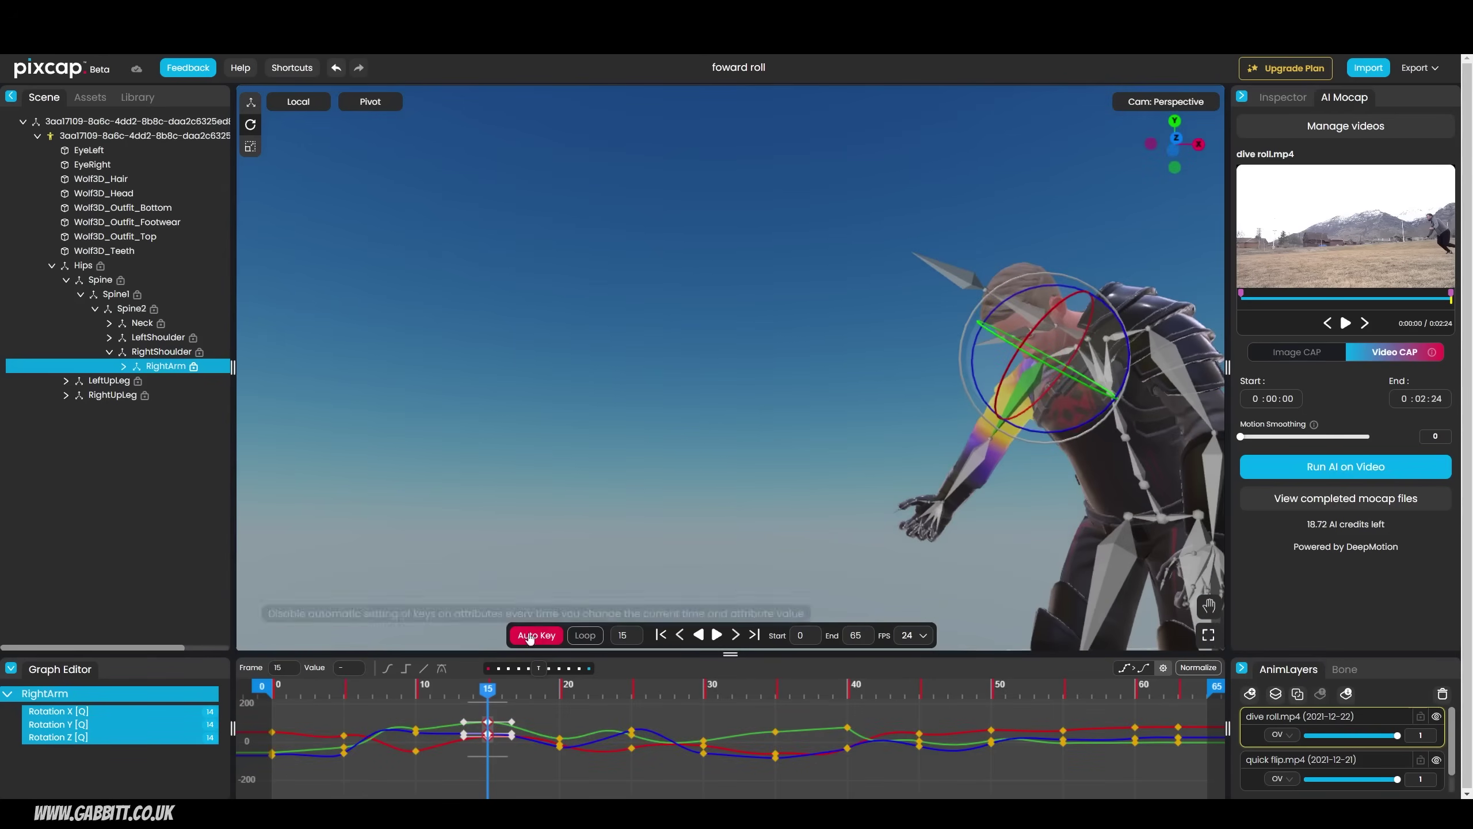
Return to frame 11 and view the arm pose from above.
drag(489, 690, 528, 702)
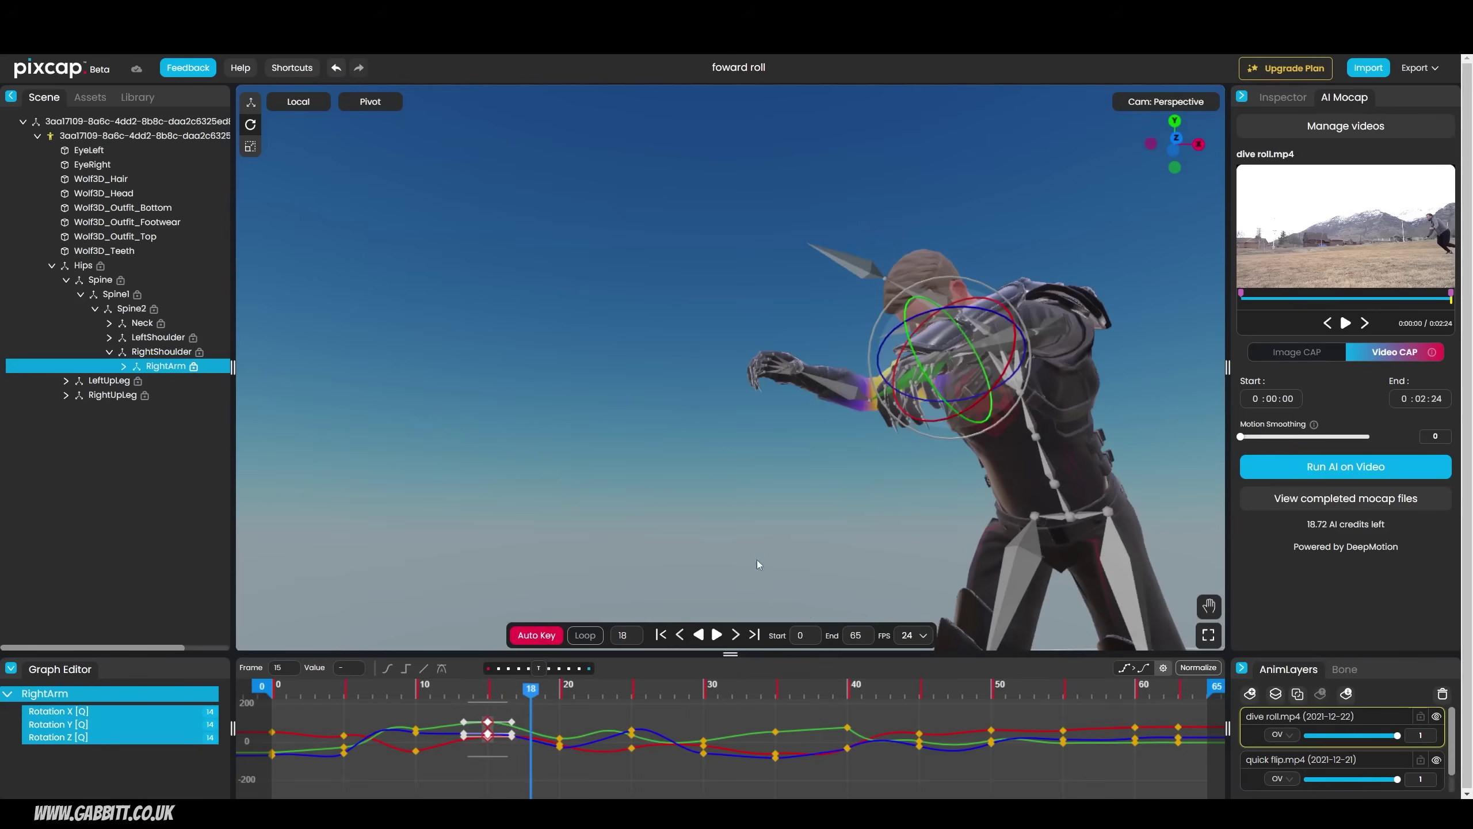
scroll(744, 520, down, 5)
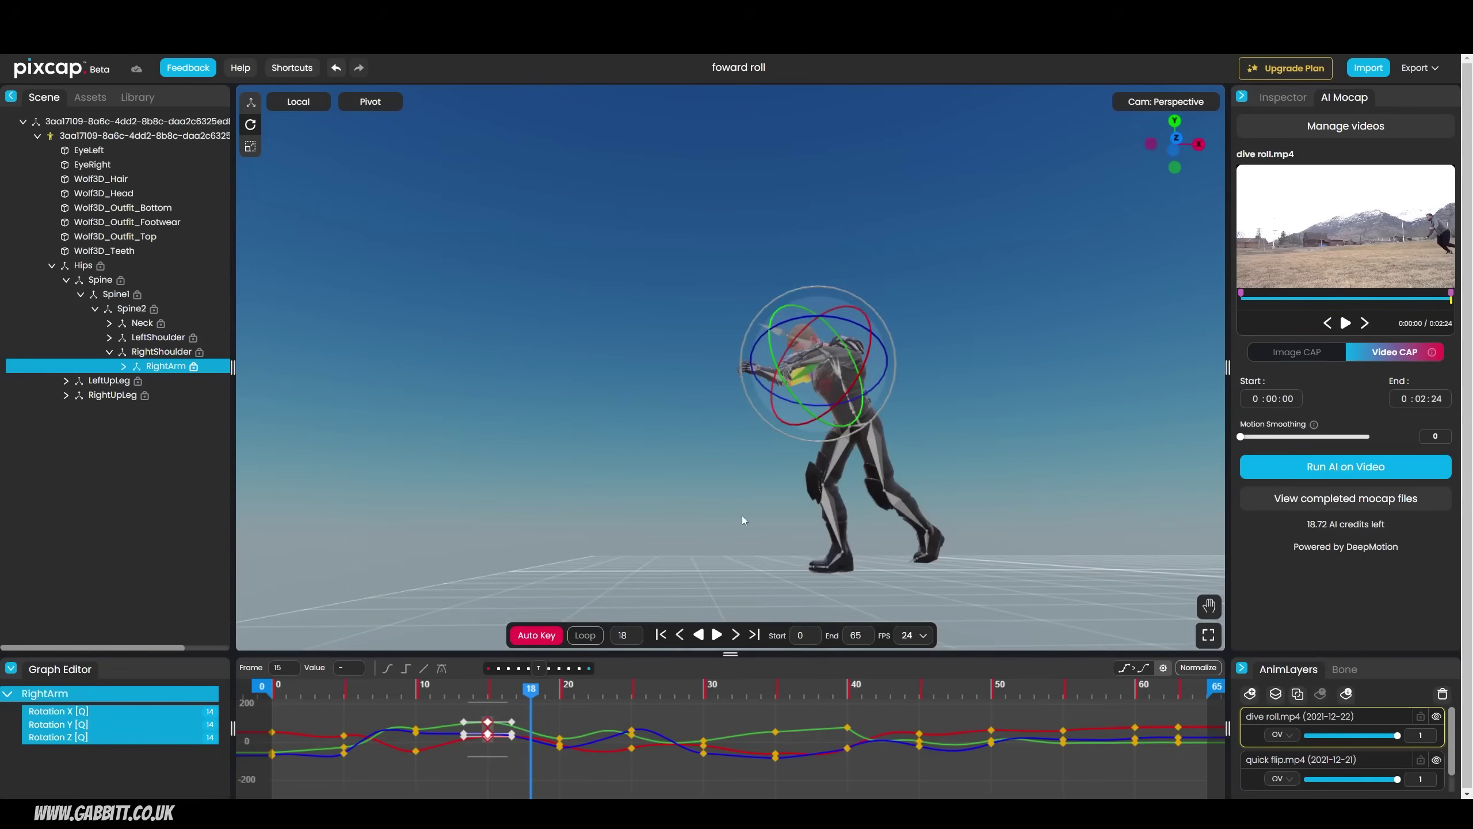
drag(994, 340, 723, 434)
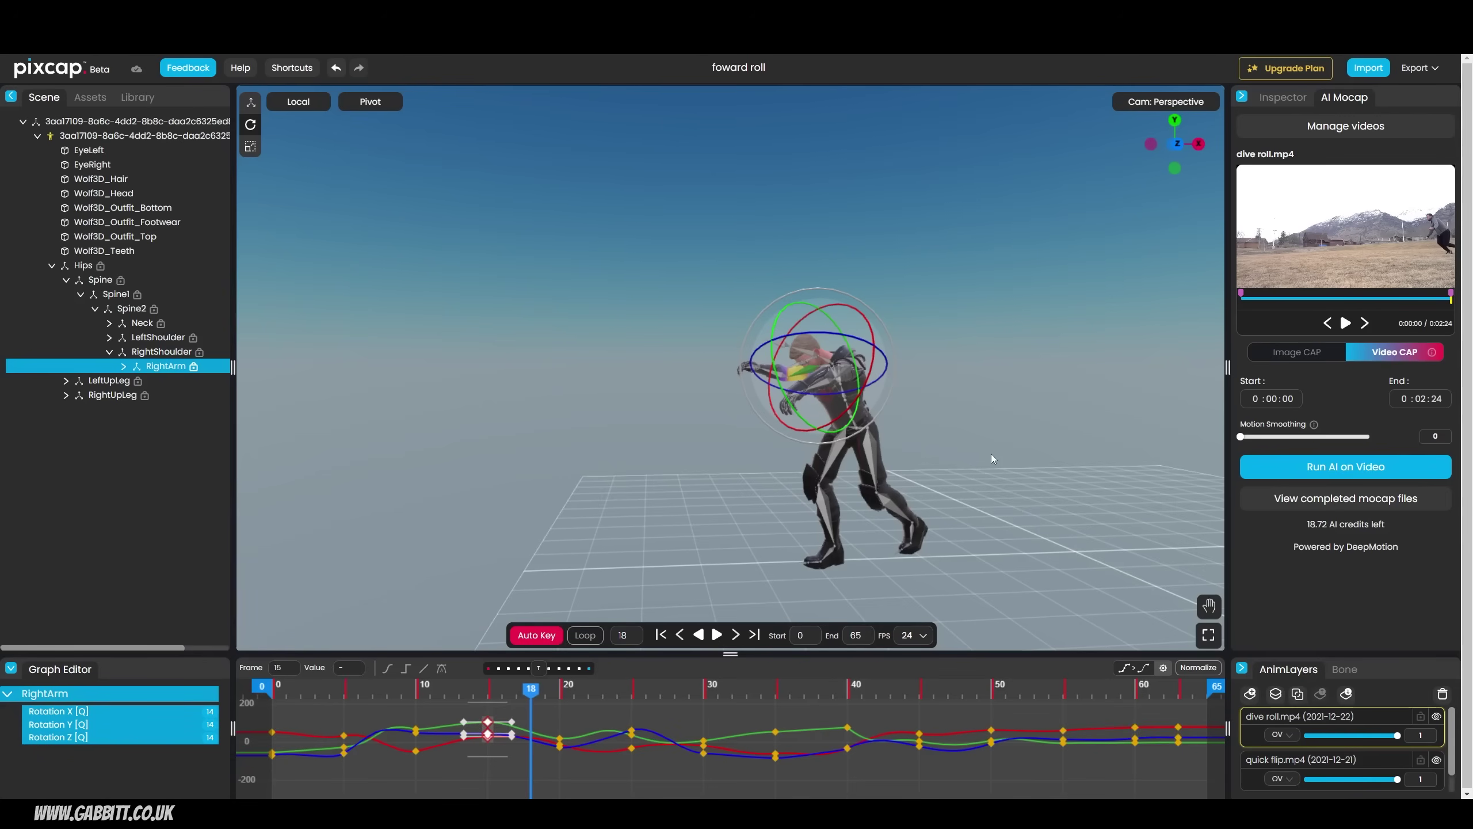
Show the export options: Publish to web, FBX, GLB (fast) and Video.
click(1418, 72)
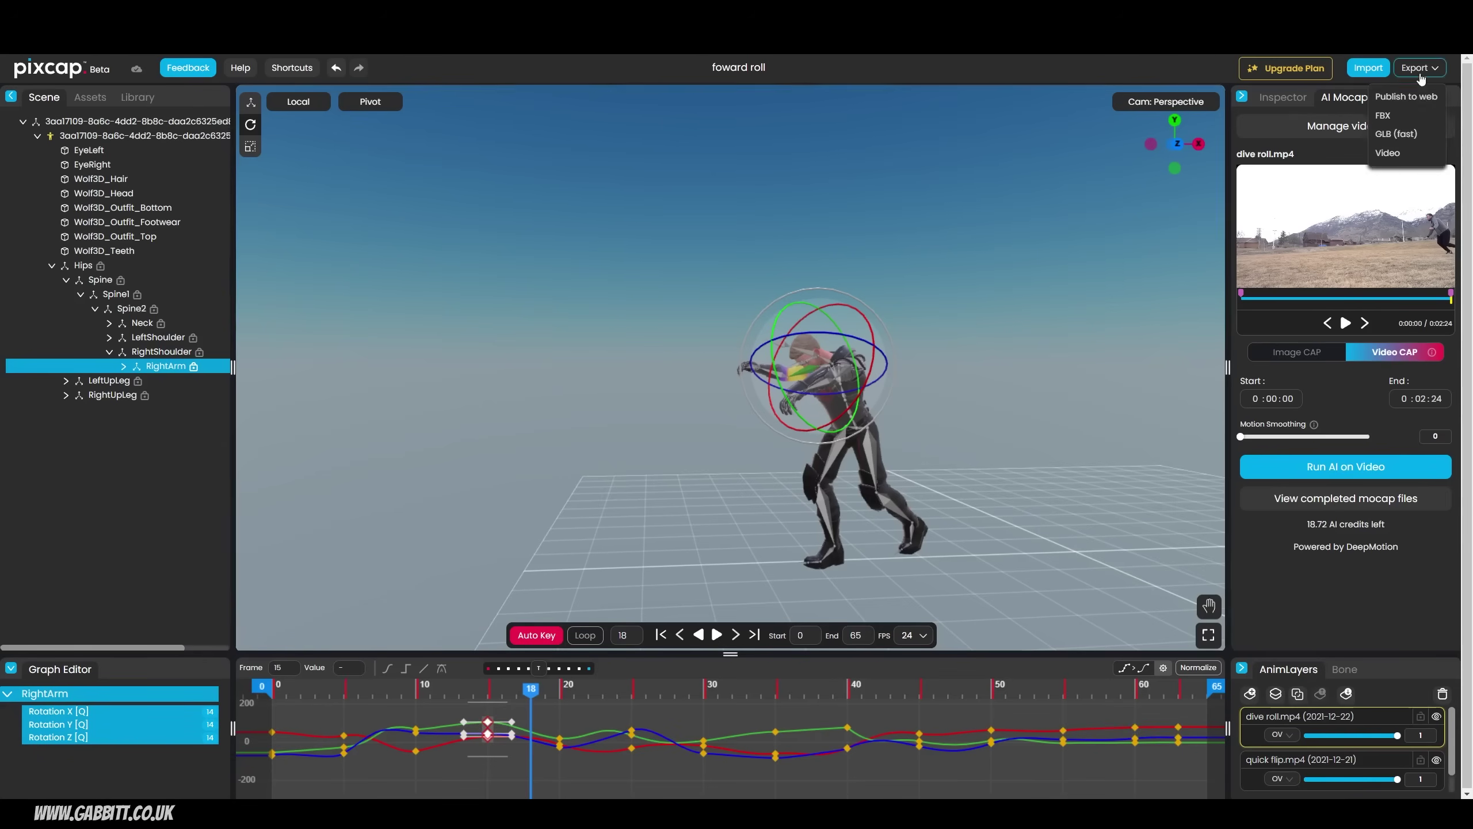